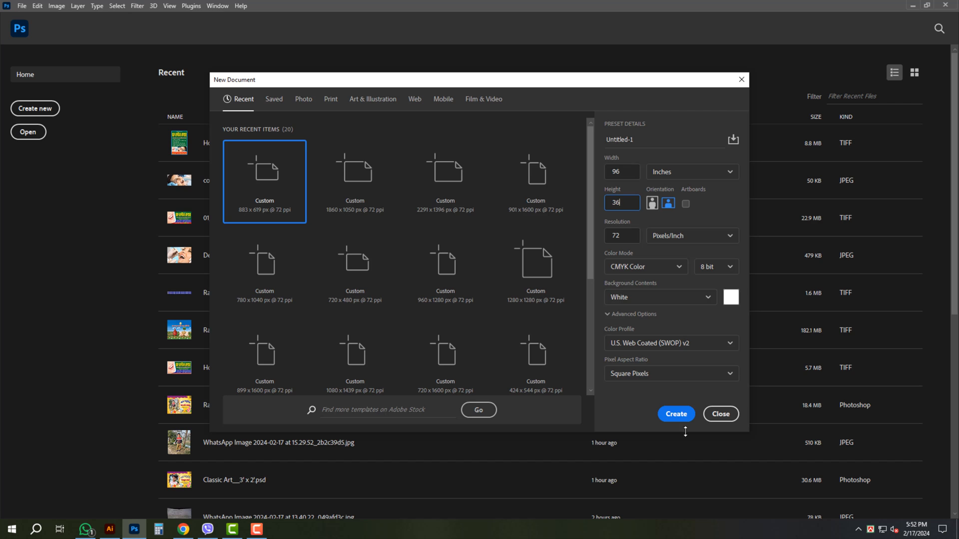
Create a 96 × 36 inch CMYK document at 72 ppi with a white background and show its rulers
{"action": "left_click", "coordinate": [677, 414]}
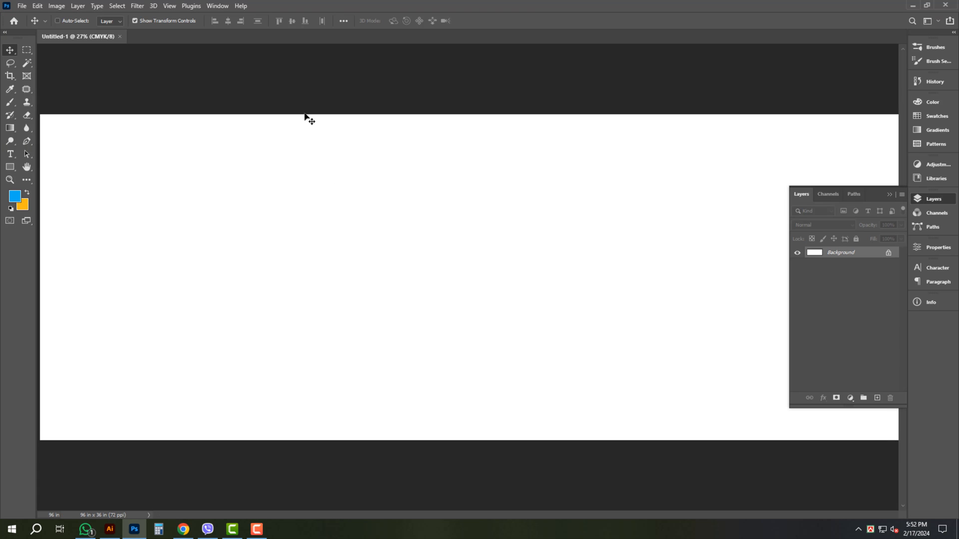
{"action": "left_click", "coordinate": [941, 199]}
{"action": "key", "text": "ctrl+r"}
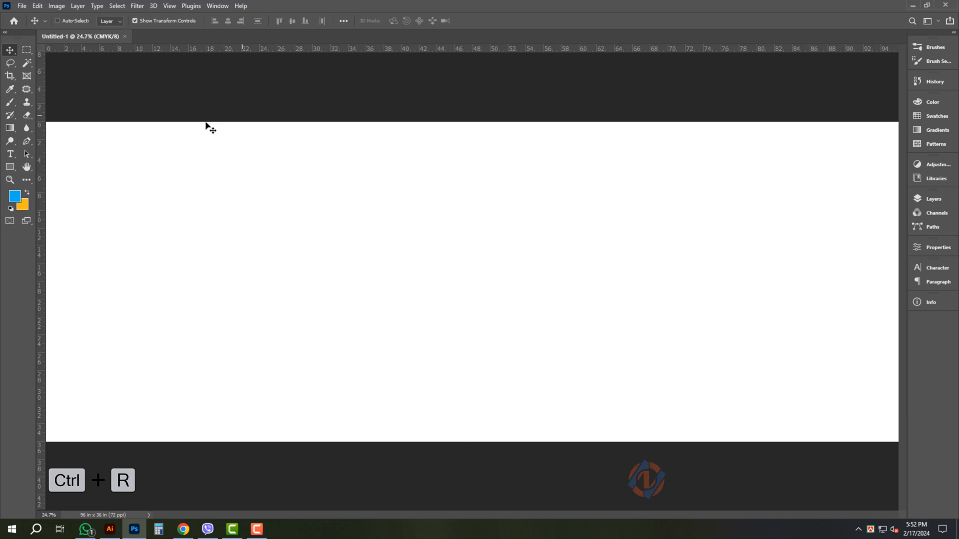
Place a vertical guide at the centre of the canvas, using a full-canvas selection as reference, and clear the selection
{"action": "key", "text": "ctrl+a"}
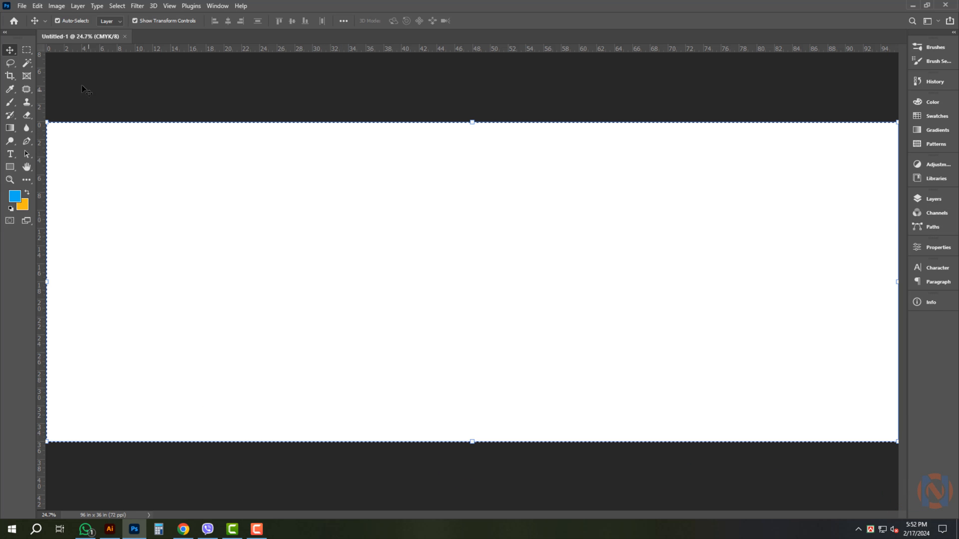
{"action": "left_click_drag", "start_coordinate": [40, 86], "coordinate": [472, 85]}
{"action": "key", "text": "ctrl+d"}
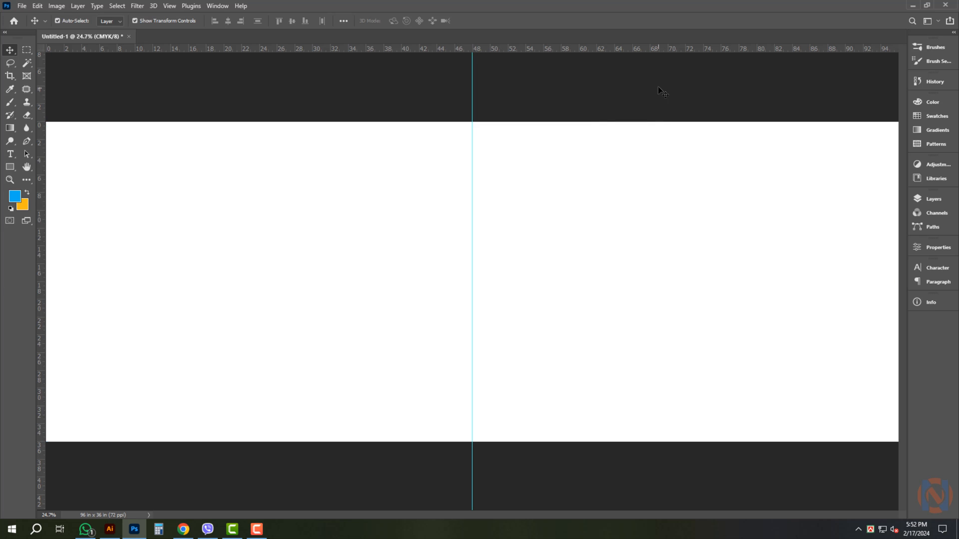
{"action": "key", "text": "ctrl+0"}
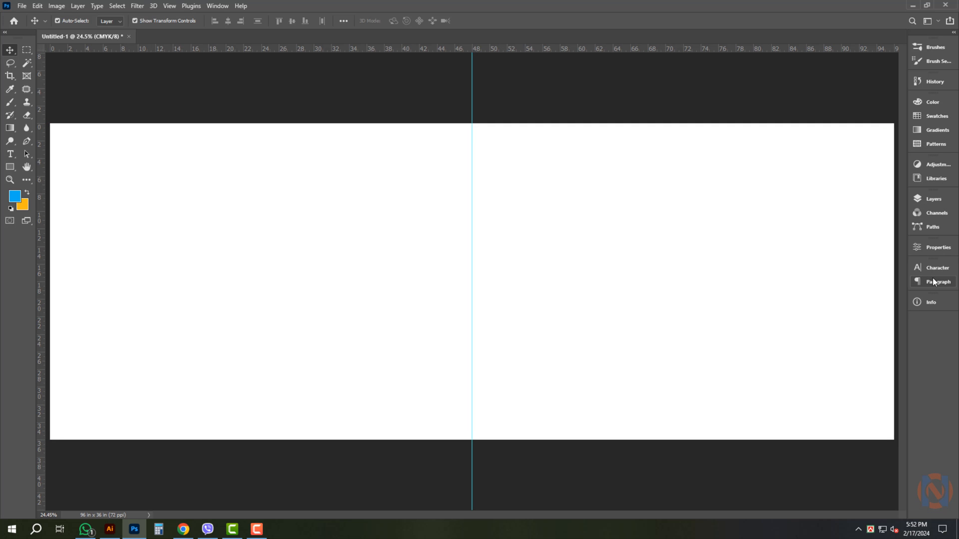
Add margin guides 1 inch inside all four canvas edges, with the horizontal ones at 1 and 35 inches
{"action": "key", "text": "F2"}
{"action": "left_click", "coordinate": [169, 6]}
{"action": "left_click", "coordinate": [188, 301]}
{"action": "left_click", "coordinate": [437, 165]}
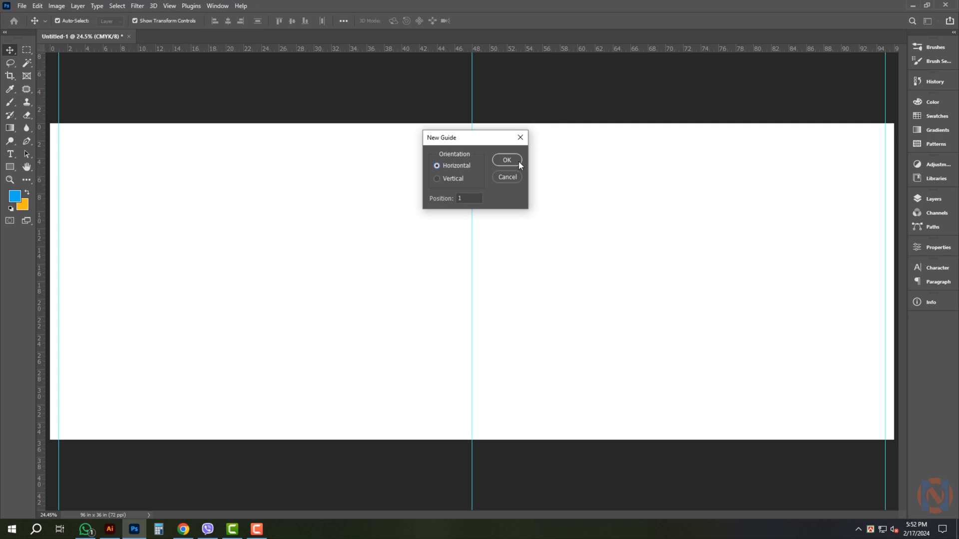
{"action": "left_click", "coordinate": [512, 160]}
{"action": "left_click", "coordinate": [170, 5]}
{"action": "left_click", "coordinate": [188, 301]}
{"action": "type", "text": "35"}
Cut the five-line Bengali 21 February text from the Illustrator poster file and paste it as text into the Photoshop banner
{"action": "left_click", "coordinate": [110, 529]}
{"action": "double_click", "coordinate": [509, 232]}
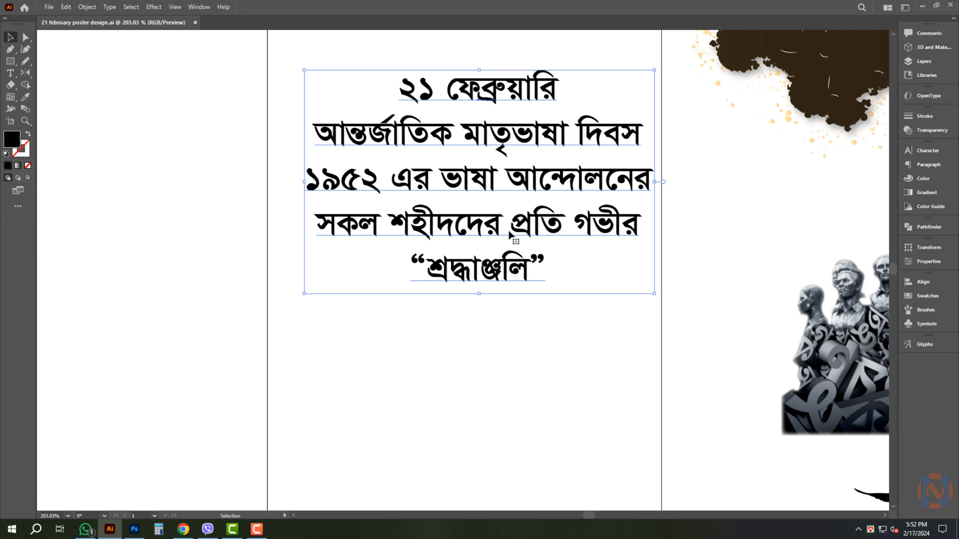
{"action": "key", "text": "ctrl+a"}
{"action": "key", "text": "ctrl+x"}
{"action": "key", "text": "Escape"}
{"action": "left_click", "coordinate": [134, 529]}
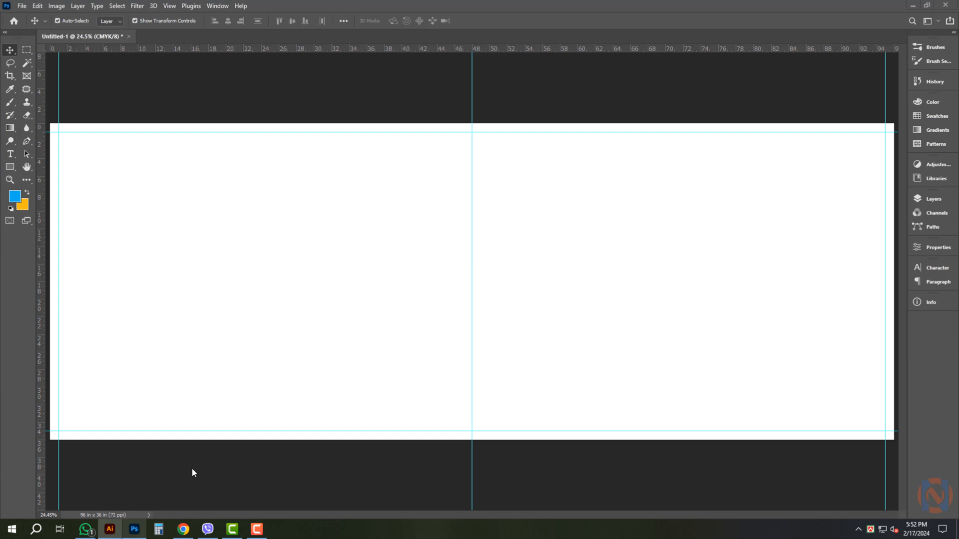
{"action": "key", "text": "t"}
{"action": "key", "text": "ctrl+v"}
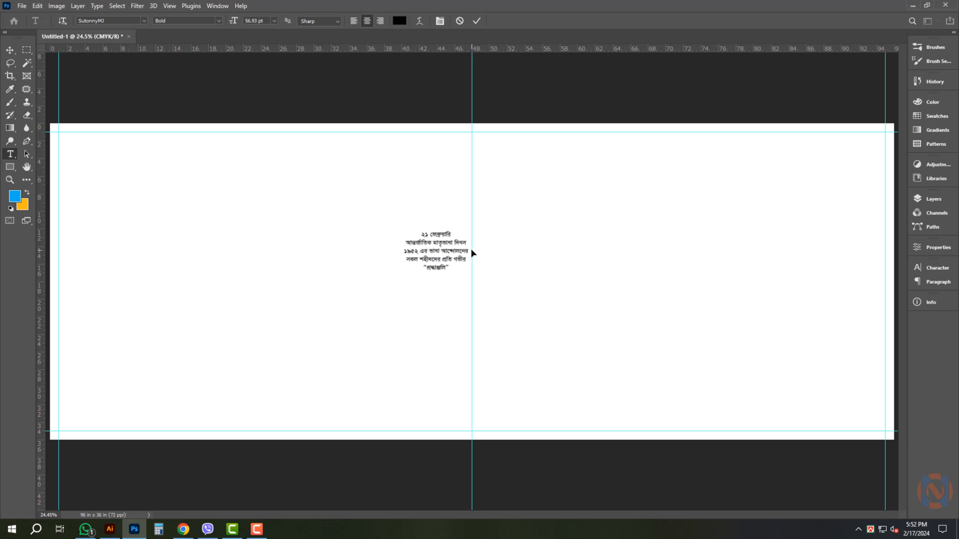
{"action": "key", "text": "ctrl+Return"}
Enlarge the pasted Bengali text around the upper centre of the canvas and deselect it
{"action": "key", "text": "v"}
{"action": "left_click_drag", "start_coordinate": [441, 231], "coordinate": [499, 178]}
{"action": "key", "text": "Return"}
{"action": "left_click", "coordinate": [547, 101]}
Open the replicate-prediction PNG from the desktop in Photoshop and resize it proportionally to a height of 36 inches
{"action": "key", "text": "super+d"}
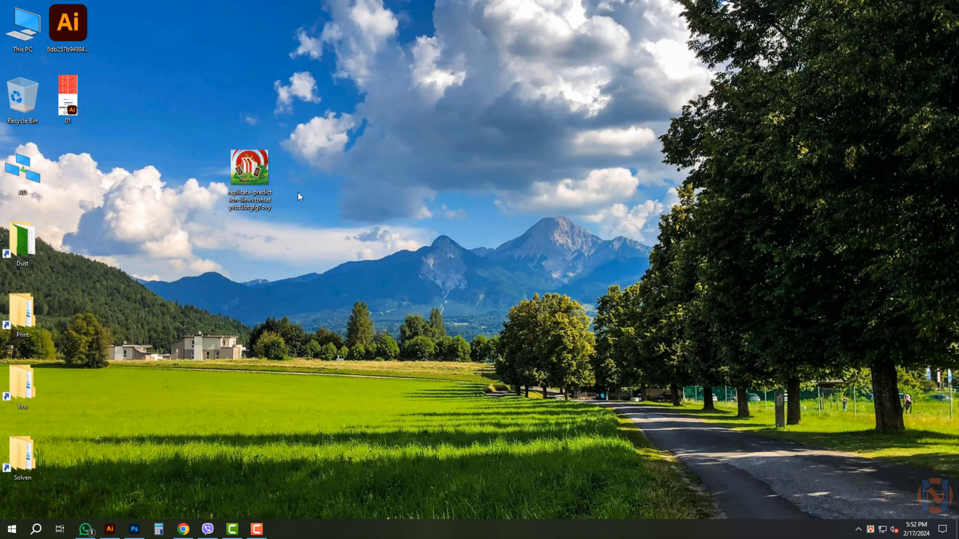
{"action": "left_click_drag", "start_coordinate": [250, 170], "coordinate": [634, 31]}
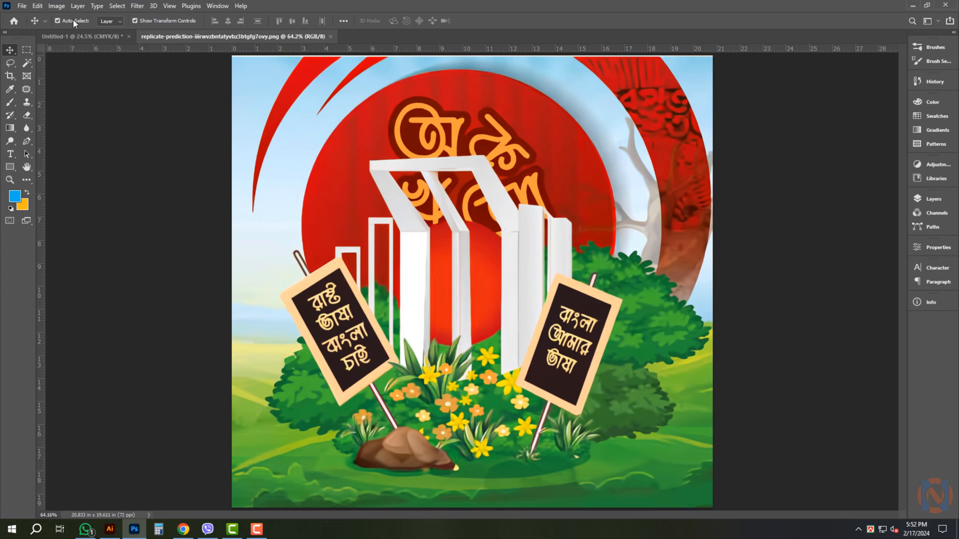
{"action": "left_click", "coordinate": [56, 6]}
{"action": "left_click", "coordinate": [65, 80]}
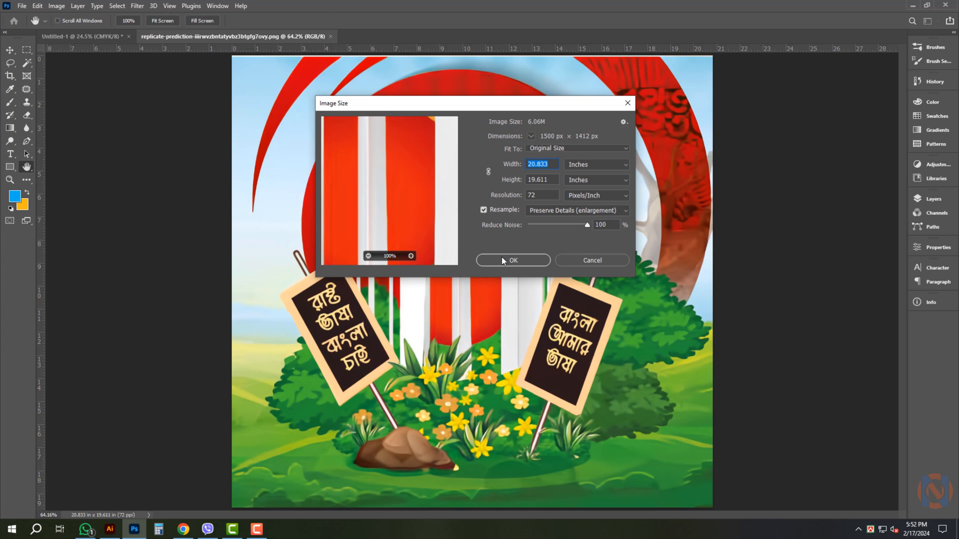
{"action": "left_click", "coordinate": [489, 171]}
{"action": "type", "text": "3.187"}
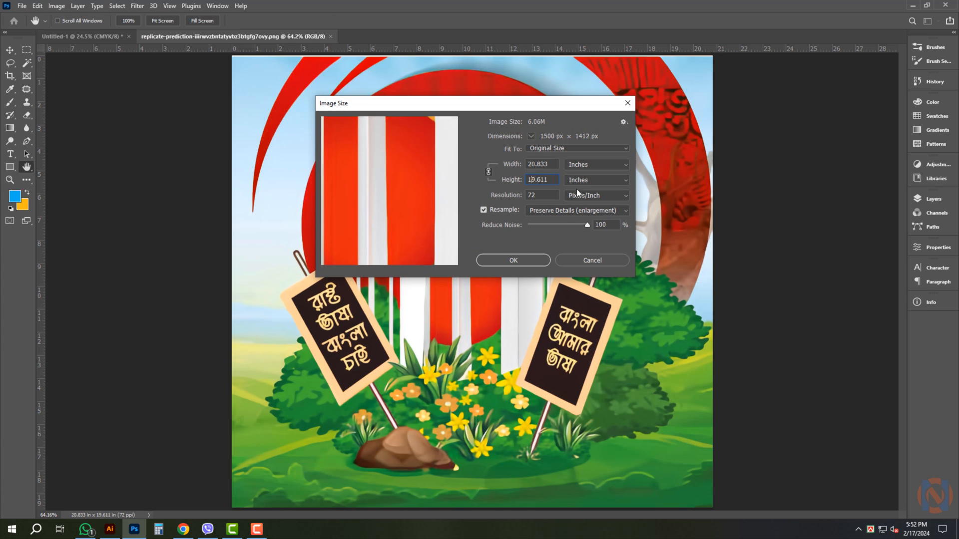
{"action": "key", "text": "Tab"}
{"action": "type", "text": "36"}
{"action": "key", "text": "Return"}
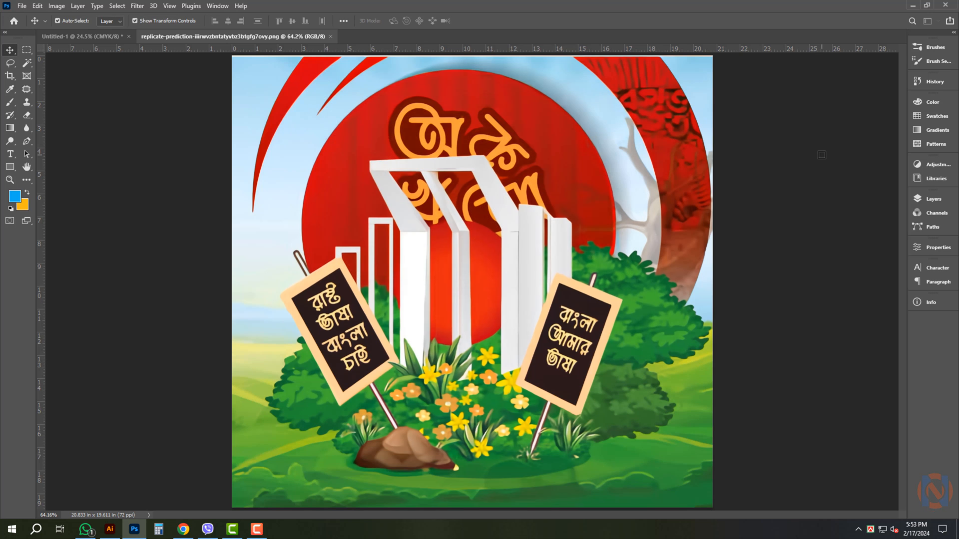
Extend the illustration's canvas on both its left side and overall width to about 45.5 inches using a content-aware crop
{"action": "key", "text": "ctrl+0"}
{"action": "key", "text": "c"}
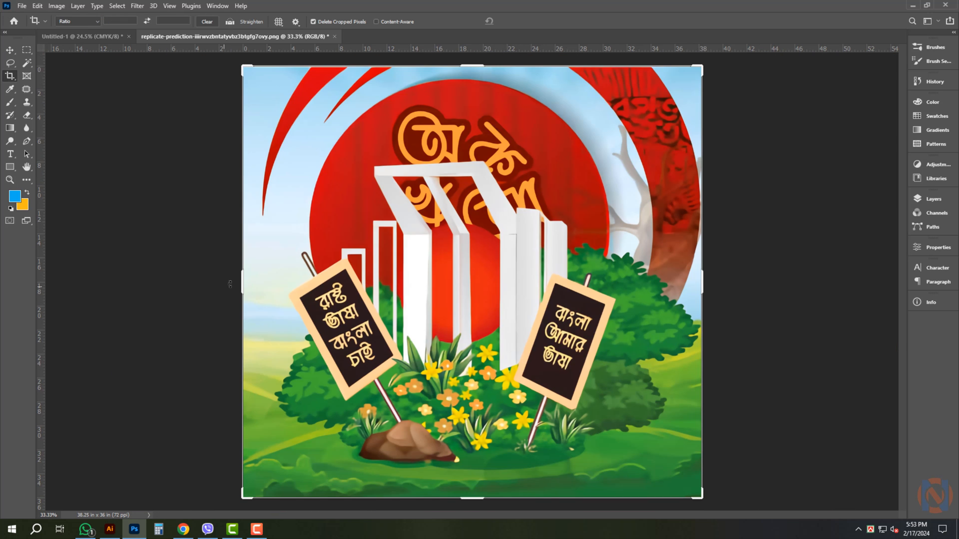
{"action": "left_click_drag", "start_coordinate": [246, 280], "coordinate": [199, 274]}
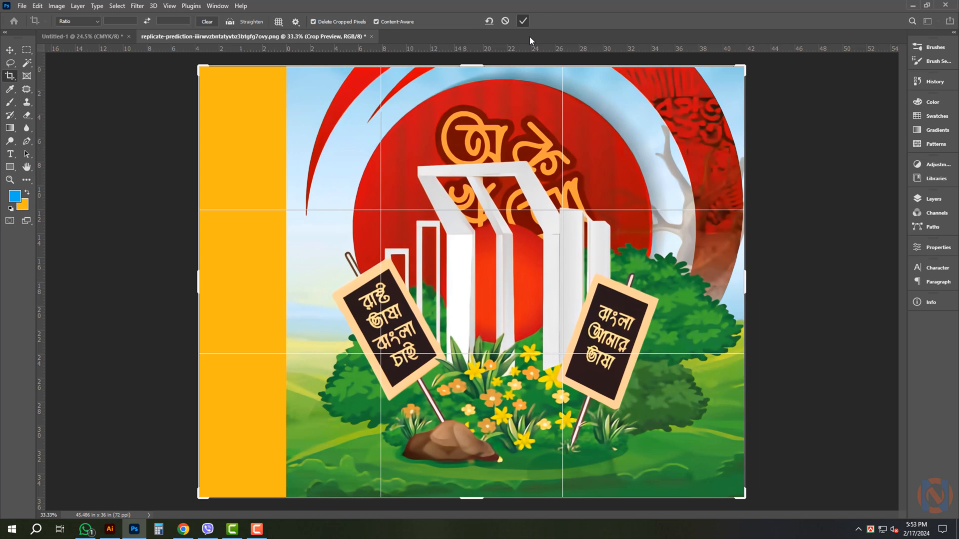
{"action": "key", "text": "Return"}
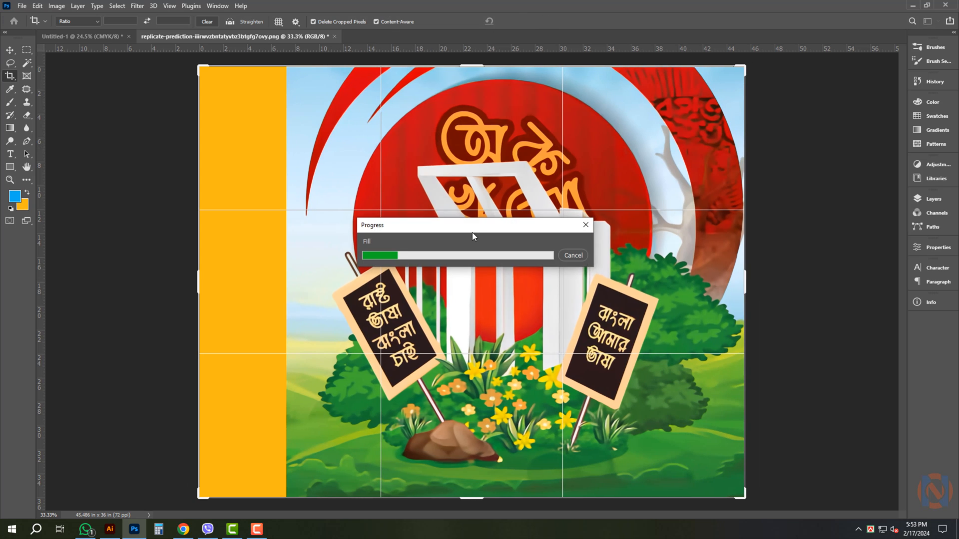
Remove the stray red fragment in the illustration's upper-left corner with the Patch tool
{"action": "key", "text": "ctrl+minus"}
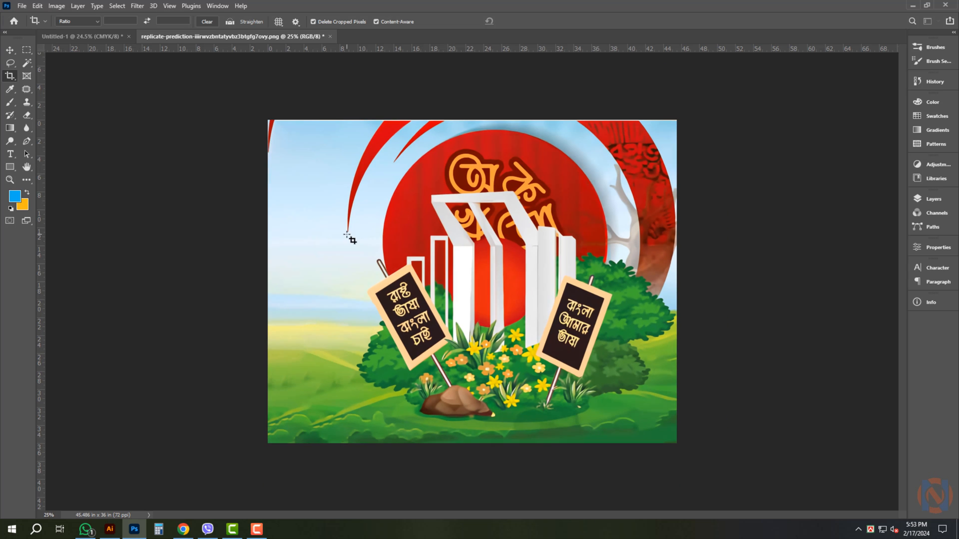
{"action": "left_click", "coordinate": [347, 233]}
{"action": "key", "text": "Escape"}
{"action": "left_click", "coordinate": [26, 89]}
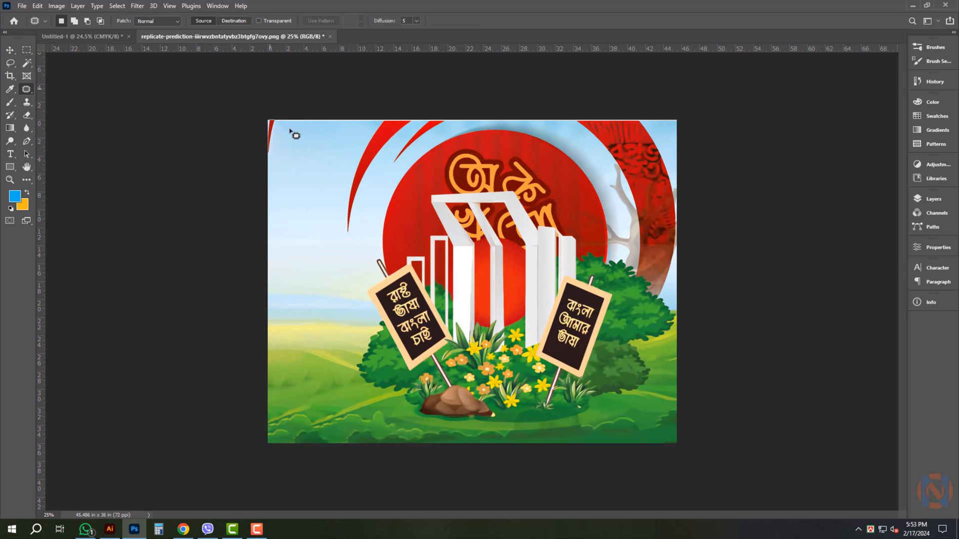
{"action": "left_click_drag", "start_coordinate": [268, 85], "coordinate": [268, 90]}
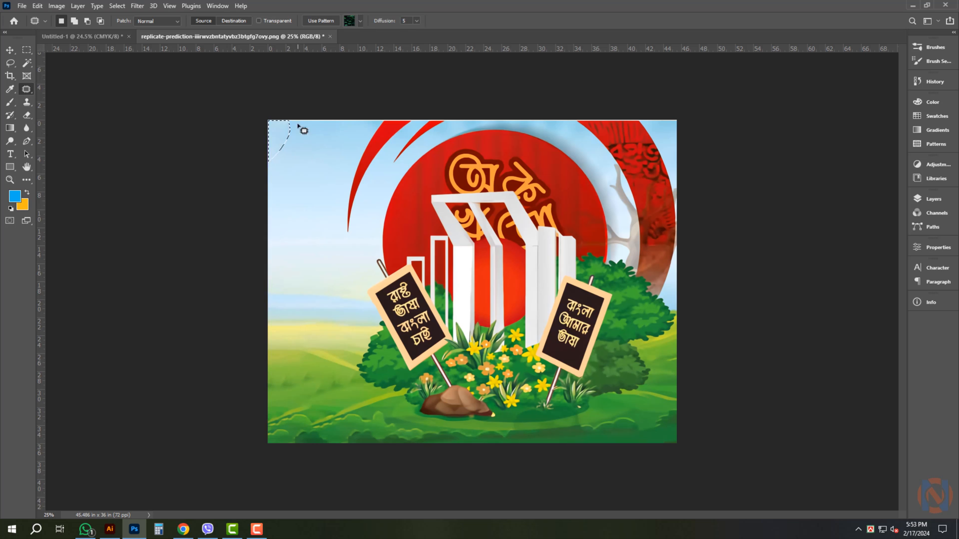
Extend the illustration's canvas further beyond its left edge with another content-aware crop
{"action": "key", "text": "c"}
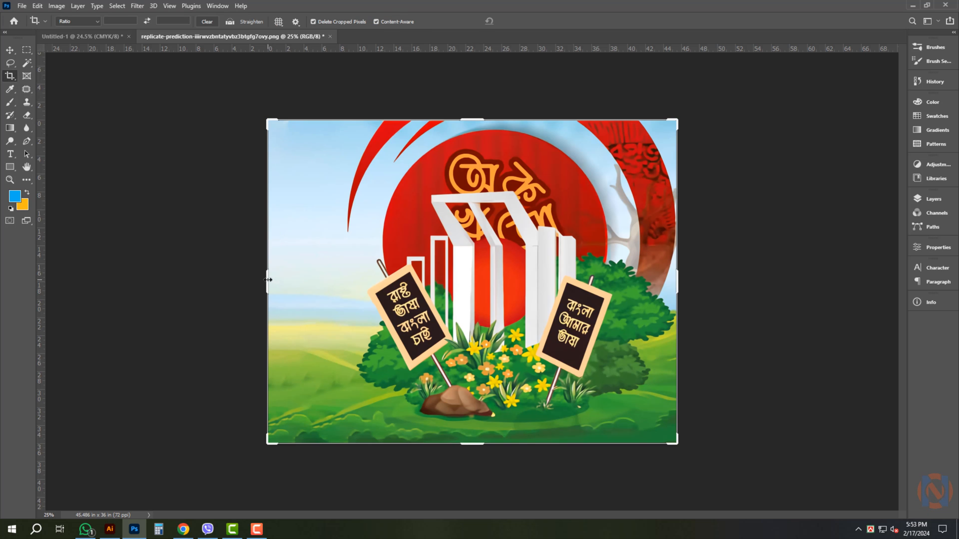
{"action": "left_click_drag", "start_coordinate": [269, 280], "coordinate": [241, 280]}
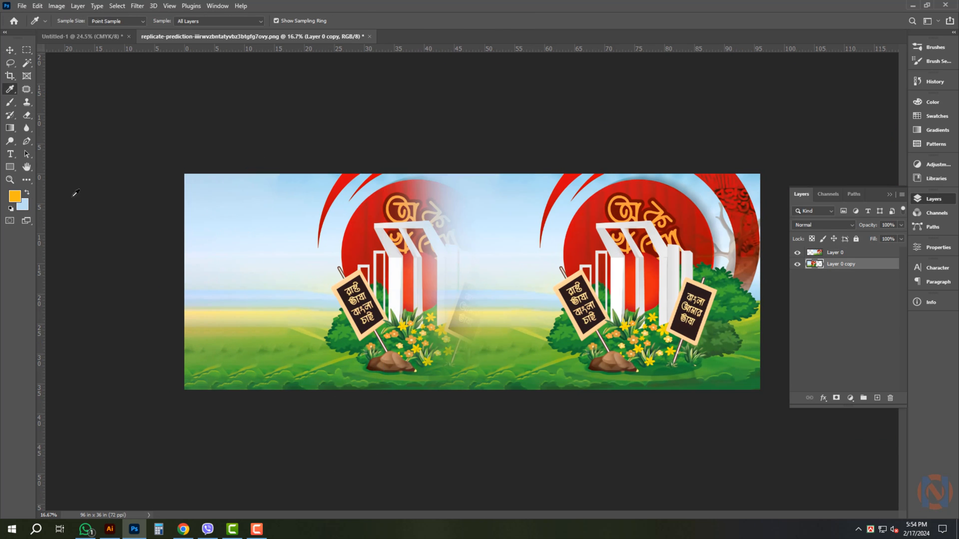
Undo the duplicate-layer blending and extend the canvas leftward to about 81.5 inches wide with a content-aware crop
{"action": "key", "text": "ctrl+z"}
{"action": "key", "text": "ctrl+z"}
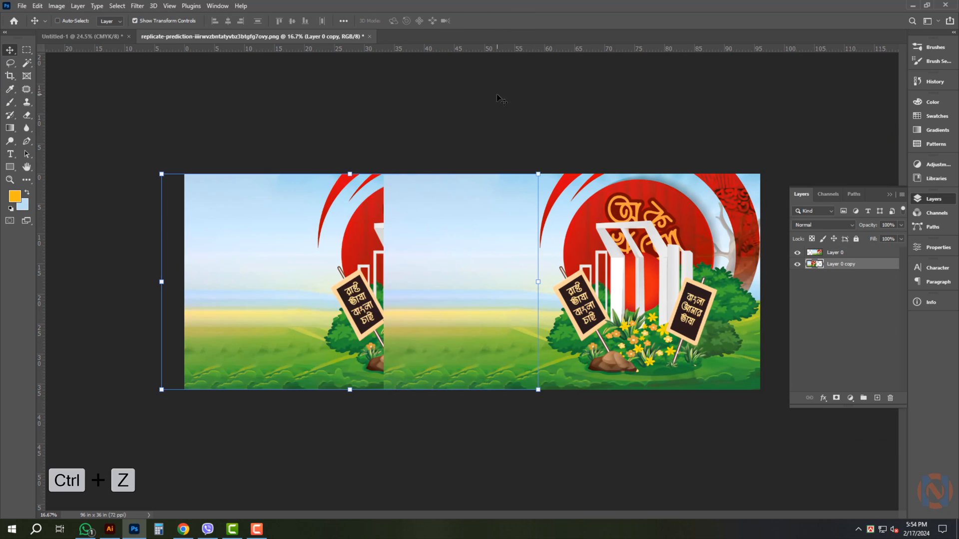
{"action": "key", "text": "c"}
{"action": "left_click_drag", "start_coordinate": [279, 287], "coordinate": [227, 285]}
{"action": "left_click", "coordinate": [931, 302]}
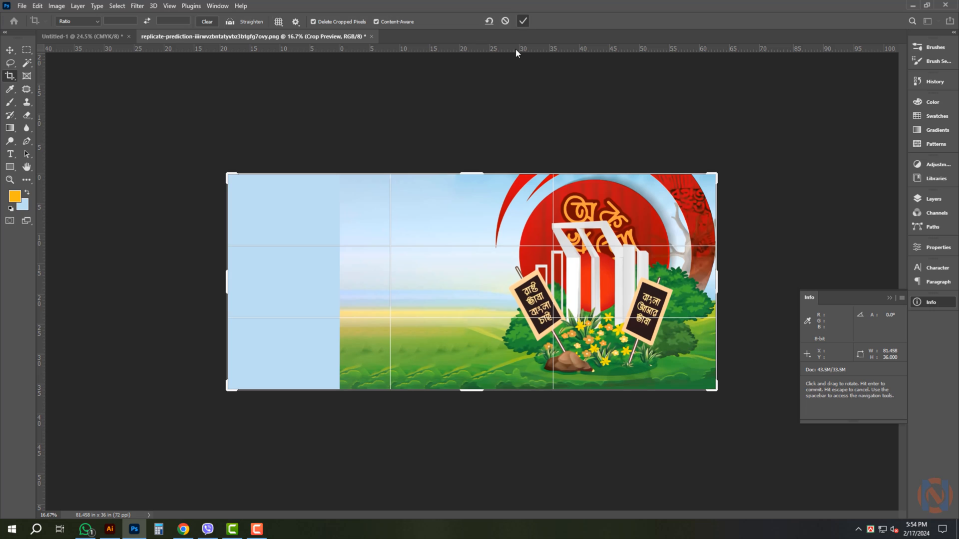
{"action": "key", "text": "Return"}
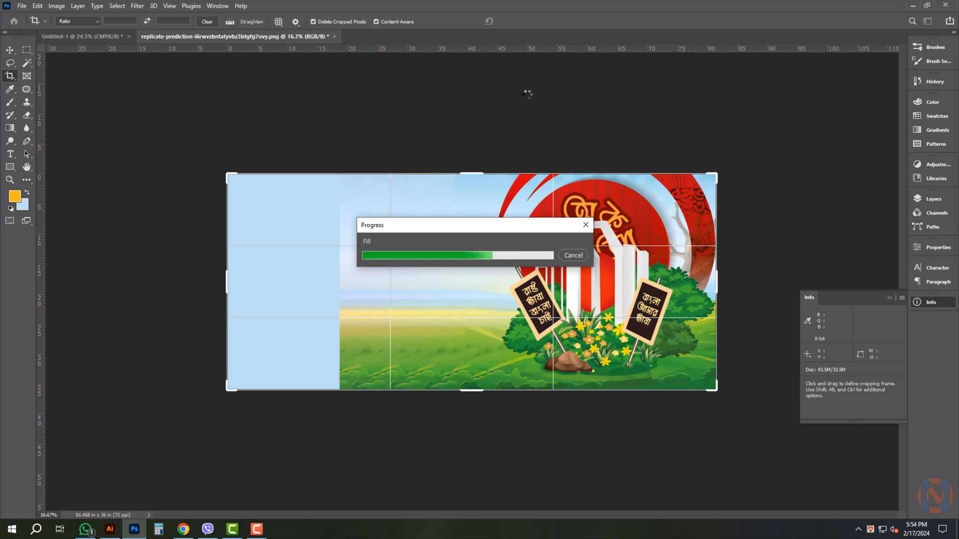
Extend the canvas leftward to about 96.9 inches wide with a content-aware crop and save the illustration
{"action": "left_click", "coordinate": [442, 245]}
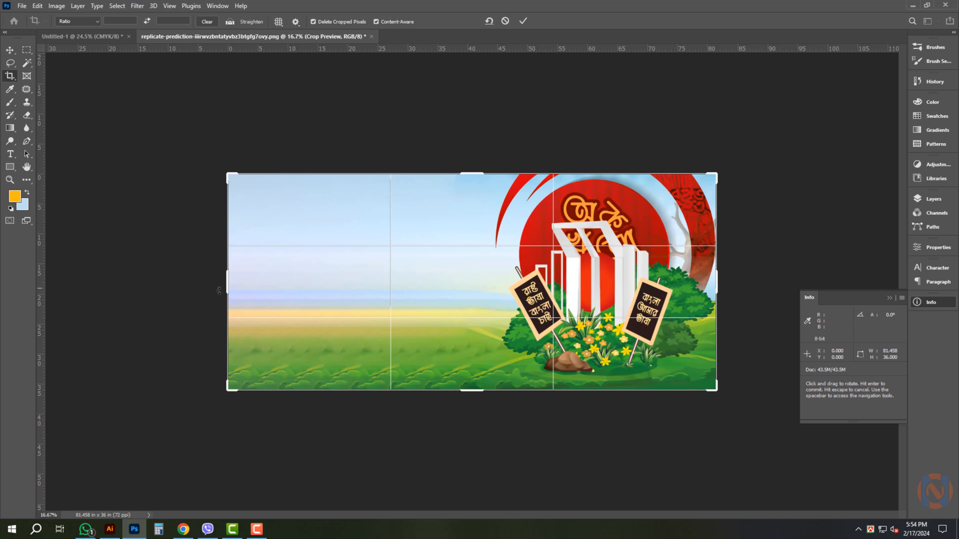
{"action": "left_click_drag", "start_coordinate": [232, 284], "coordinate": [186, 281]}
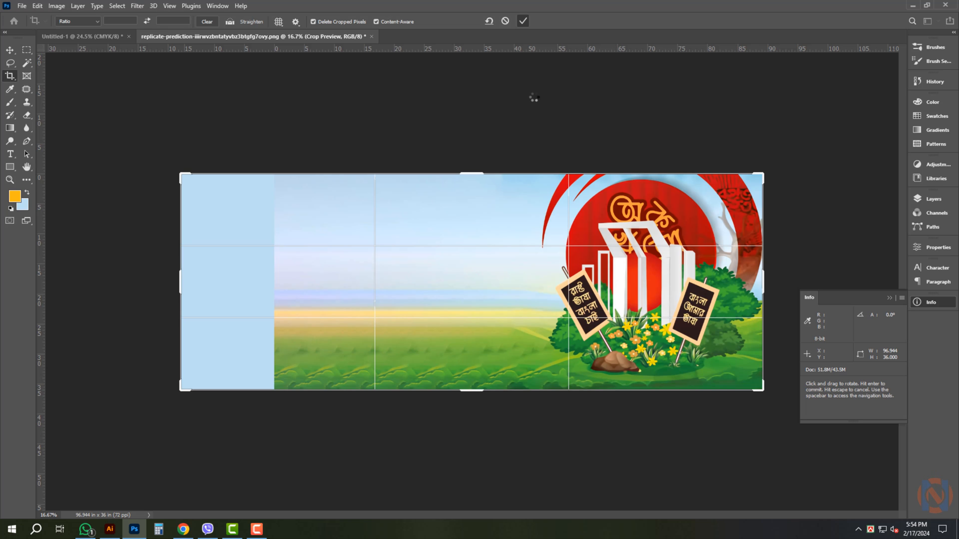
{"action": "key", "text": "v"}
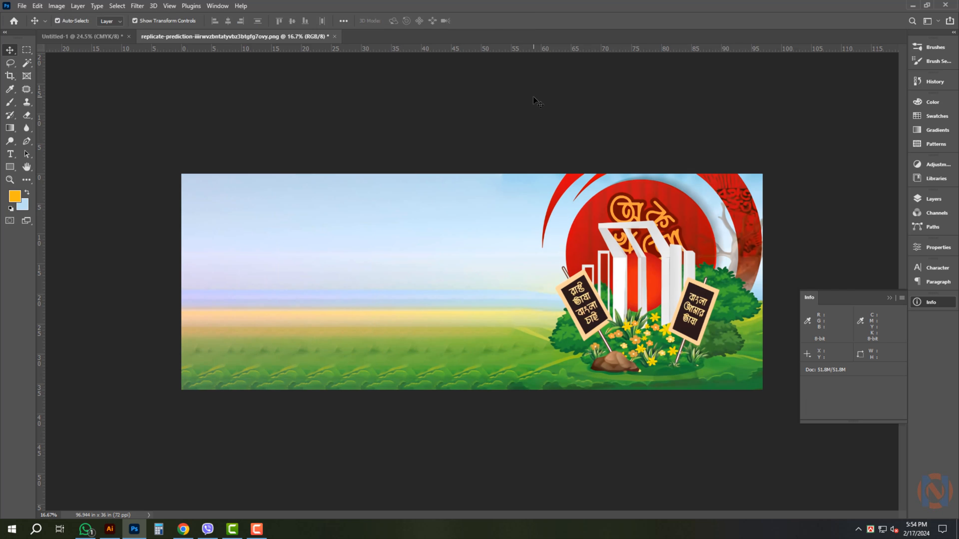
{"action": "key", "text": "ctrl+0"}
{"action": "key", "text": "ctrl+s"}
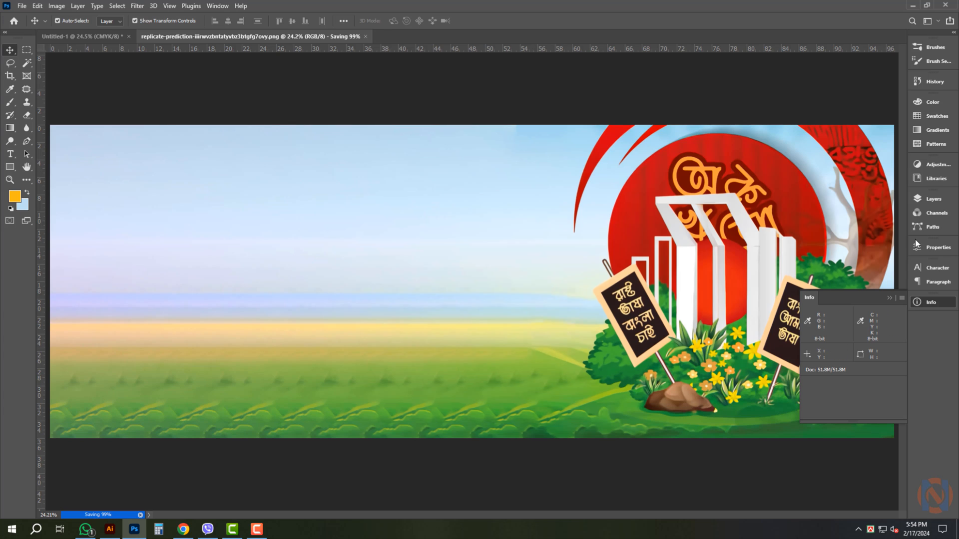
Cut the entire extended illustration and paste it into the Untitled-1 banner document
{"action": "key", "text": "ctrl+a"}
{"action": "key", "text": "ctrl+x"}
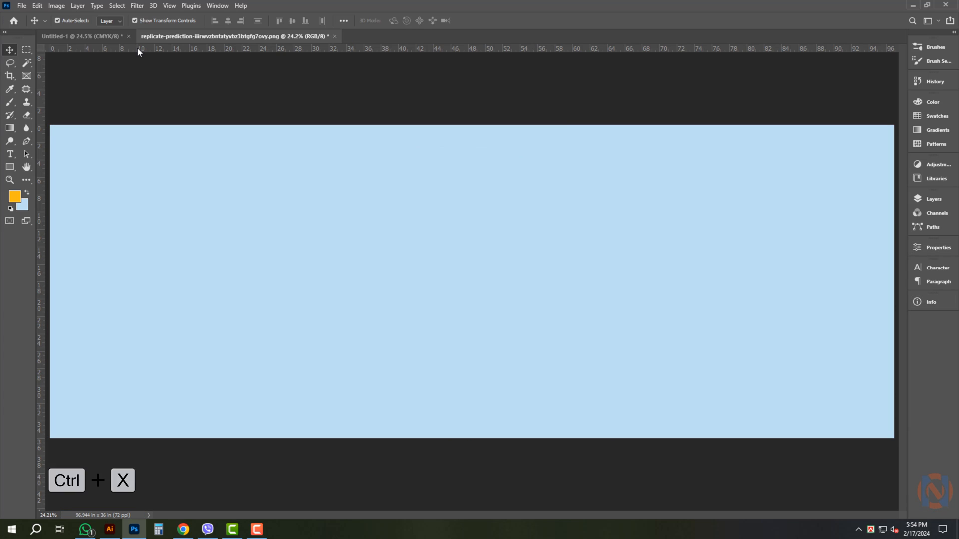
{"action": "key", "text": "ctrl+Tab"}
{"action": "key", "text": "ctrl+v"}
Align the pasted illustration with the banner's right edge and send its layer behind the text
{"action": "key", "text": "ctrl+t"}
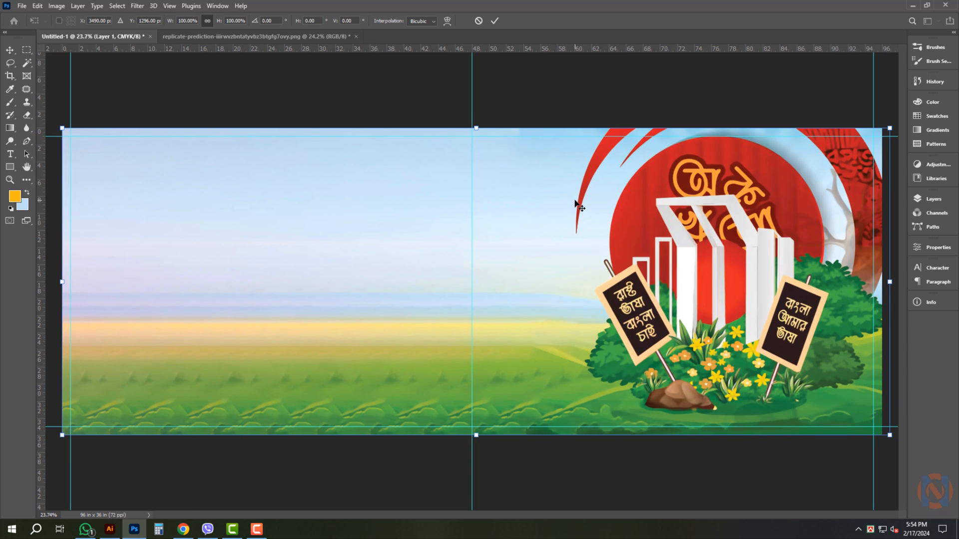
{"action": "key", "text": "ctrl+minus"}
{"action": "left_click_drag", "start_coordinate": [693, 259], "coordinate": [686, 257]}
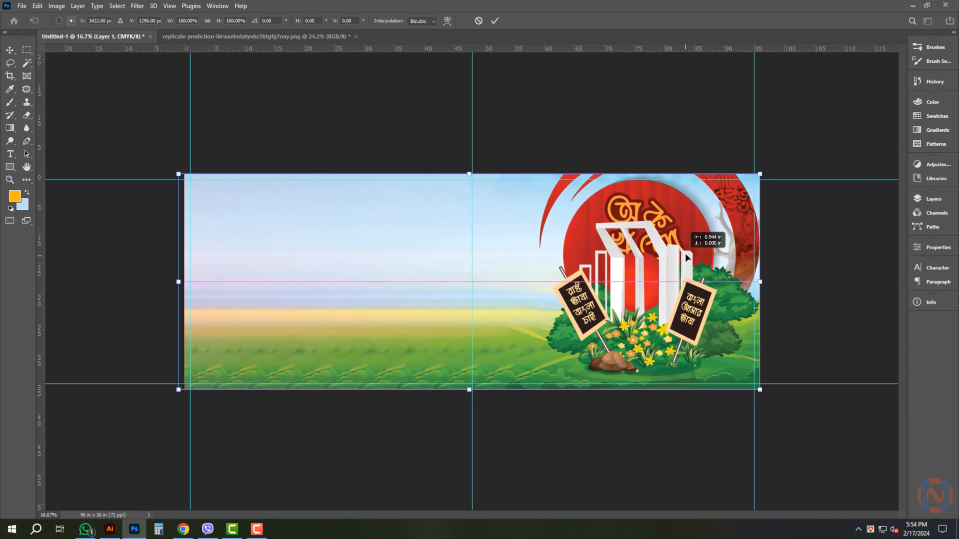
{"action": "key", "text": "Return"}
{"action": "key", "text": "ctrl+shift+bracketleft"}
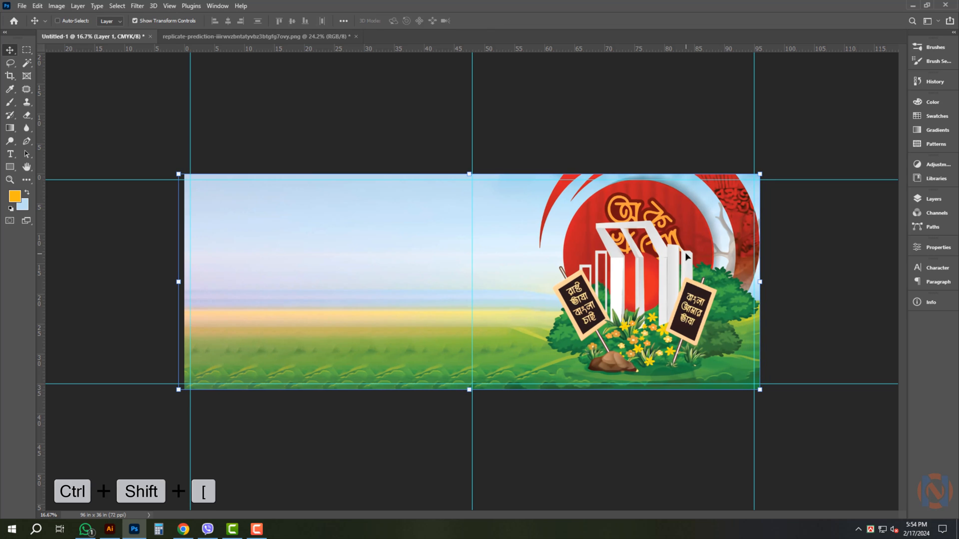
{"action": "left_click", "coordinate": [562, 103], "text": "ctrl"}
Move the Bengali text block to the left half of the banner, enlarge it, and deselect it
{"action": "key", "text": "ctrl+0"}
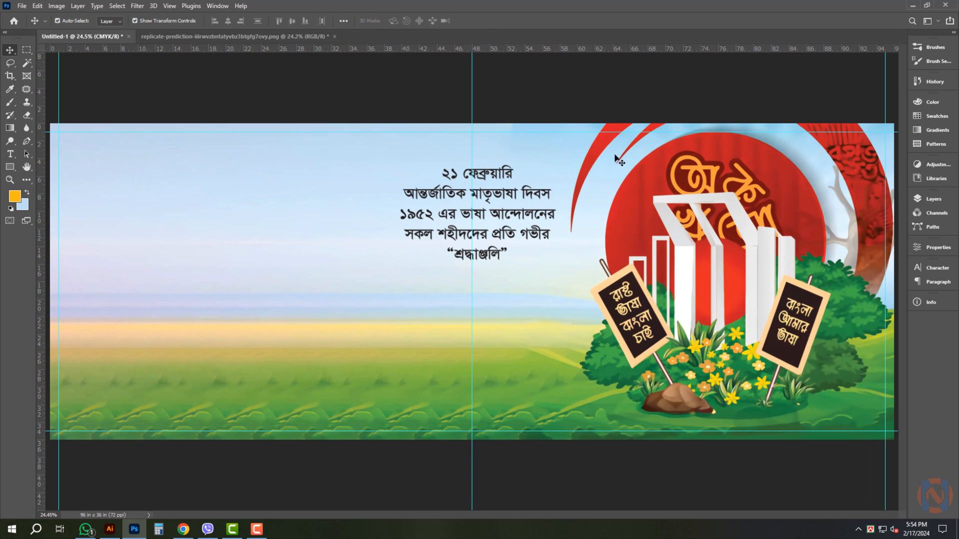
{"action": "left_click", "coordinate": [506, 200], "text": "ctrl"}
{"action": "left_click_drag", "start_coordinate": [533, 205], "coordinate": [299, 205]}
{"action": "scroll", "coordinate": [529, 205], "scroll_direction": "down", "scroll_amount": 2}
{"action": "left_click_drag", "start_coordinate": [318, 249], "coordinate": [397, 296]}
{"action": "left_click", "coordinate": [561, 111]}
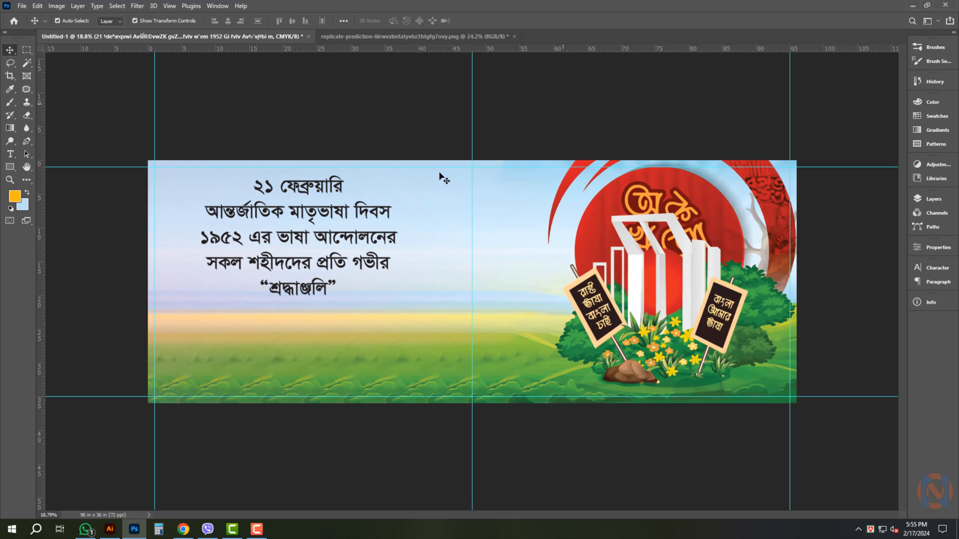
Copy a strip about 60 inches wide along the illustration's lower-left edge onto its own layer
{"action": "scroll", "coordinate": [265, 287], "scroll_direction": "up", "scroll_amount": 2}
{"action": "left_click", "coordinate": [421, 355]}
{"action": "scroll", "coordinate": [470, 251], "scroll_direction": "down", "scroll_amount": 1}
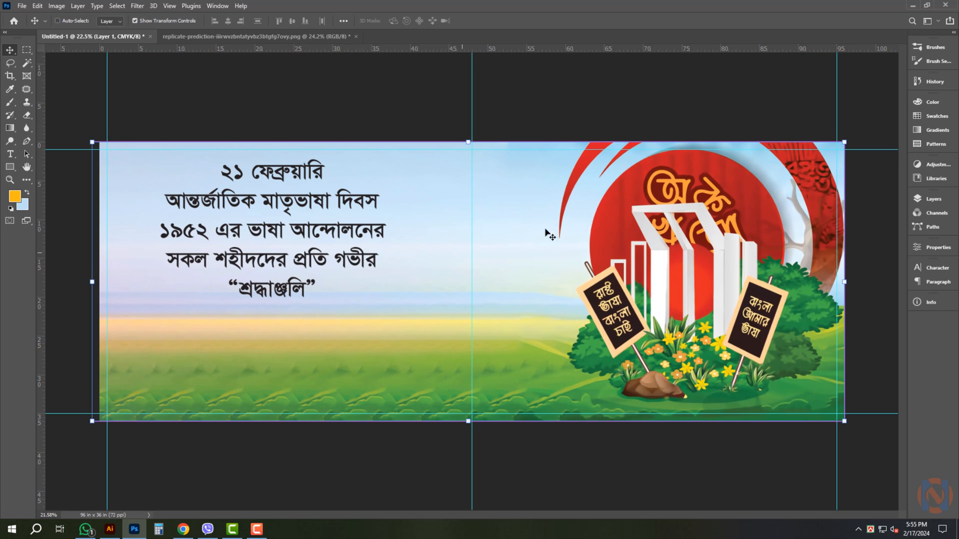
{"action": "left_click", "coordinate": [26, 50]}
{"action": "left_click_drag", "start_coordinate": [87, 364], "coordinate": [562, 442]}
{"action": "key", "text": "v"}
{"action": "key", "text": "ctrl+j"}
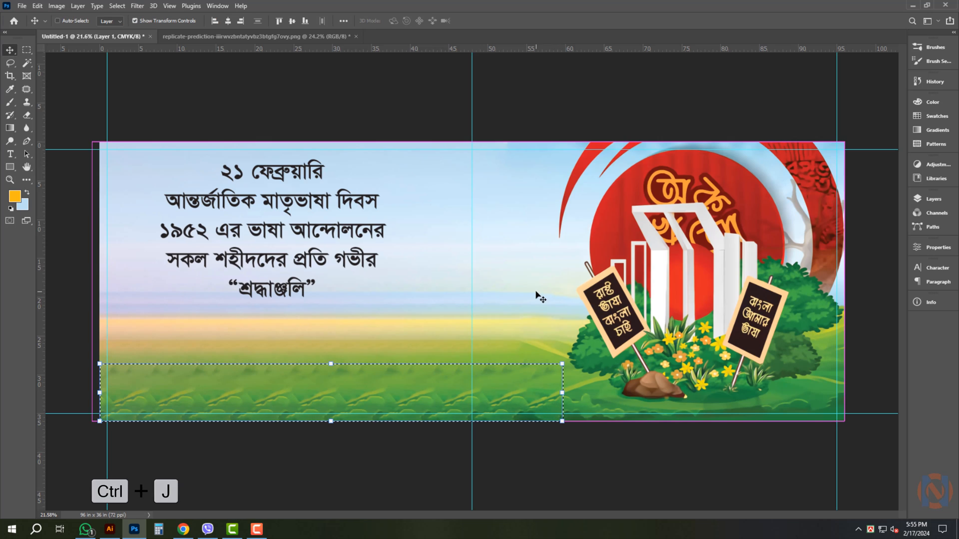
Set the background colour to C 100, M 30, Y 100 and fill the copied strip with it
{"action": "left_click", "coordinate": [26, 204]}
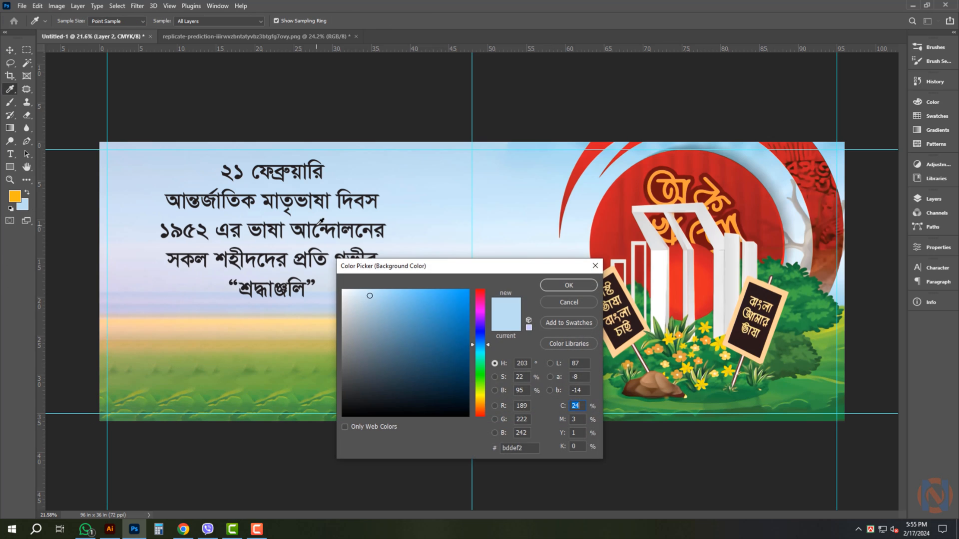
{"action": "type", "text": "100"}
{"action": "key", "text": "Tab"}
{"action": "type", "text": "30"}
{"action": "key", "text": "Tab"}
{"action": "type", "text": "100"}
{"action": "key", "text": "Return"}
{"action": "key", "text": "ctrl+shift+BackSpace"}
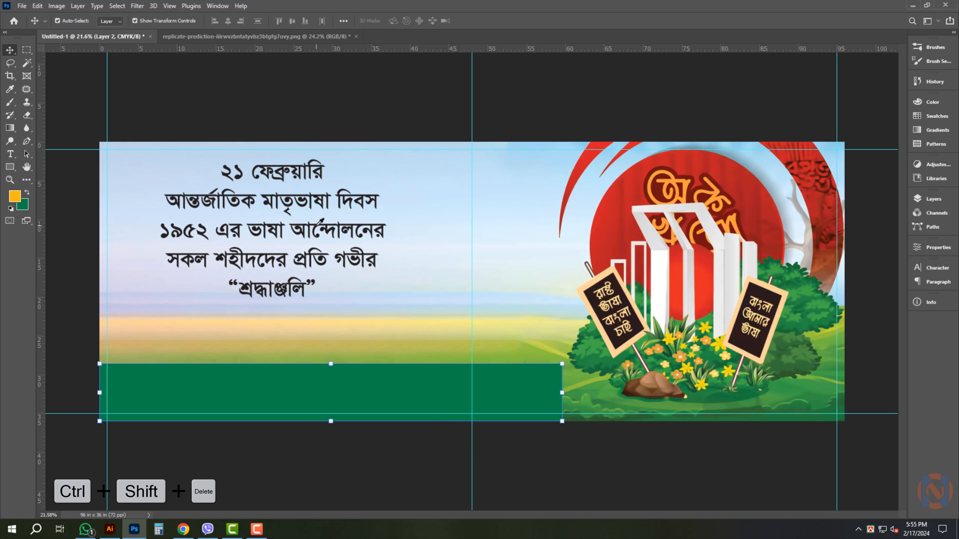
Cut the green strip's right end to a diagonal with a Pen path, sloping from its top-right corner to the vertical centre guide, and deselect
{"action": "scroll", "coordinate": [575, 477], "scroll_direction": "up", "scroll_amount": 3}
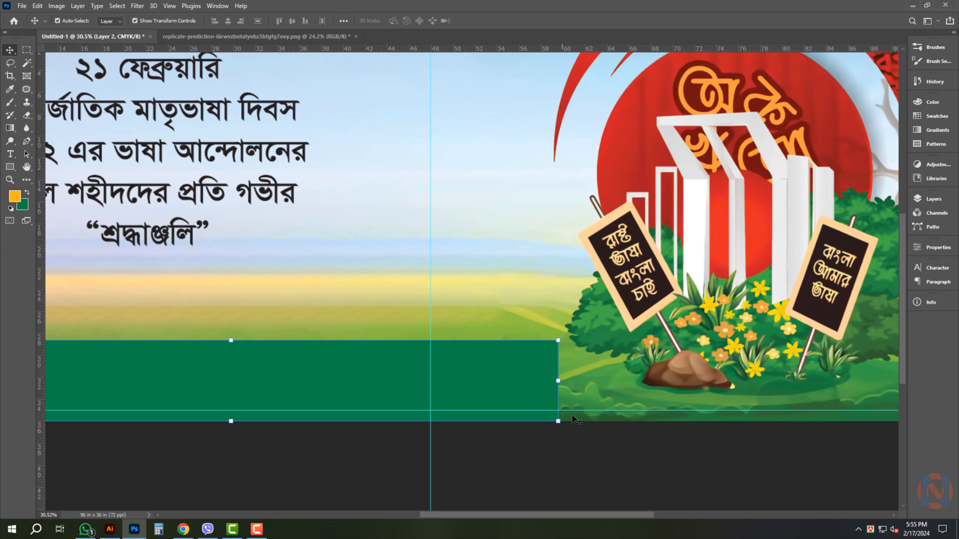
{"action": "key", "text": "p"}
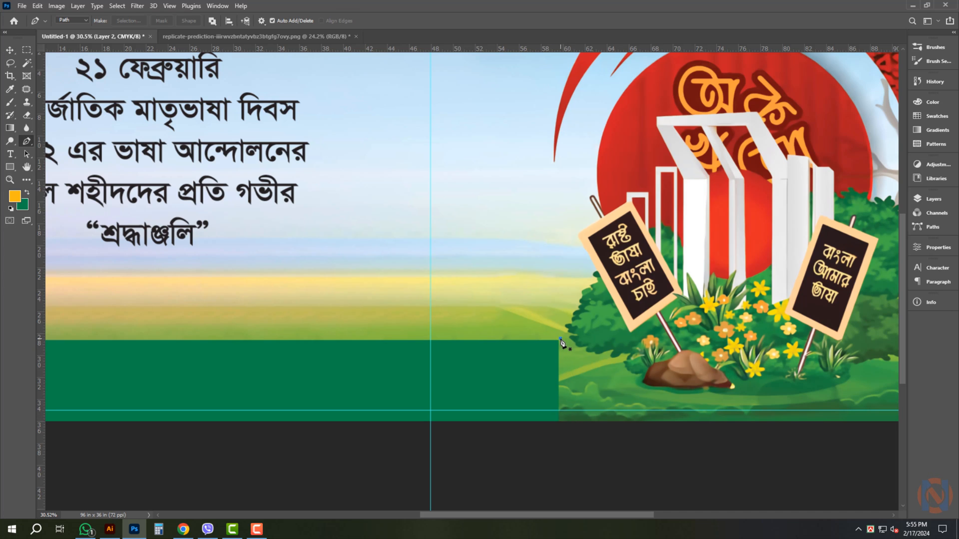
{"action": "left_click", "coordinate": [689, 428]}
{"action": "key", "text": "ctrl+Return"}
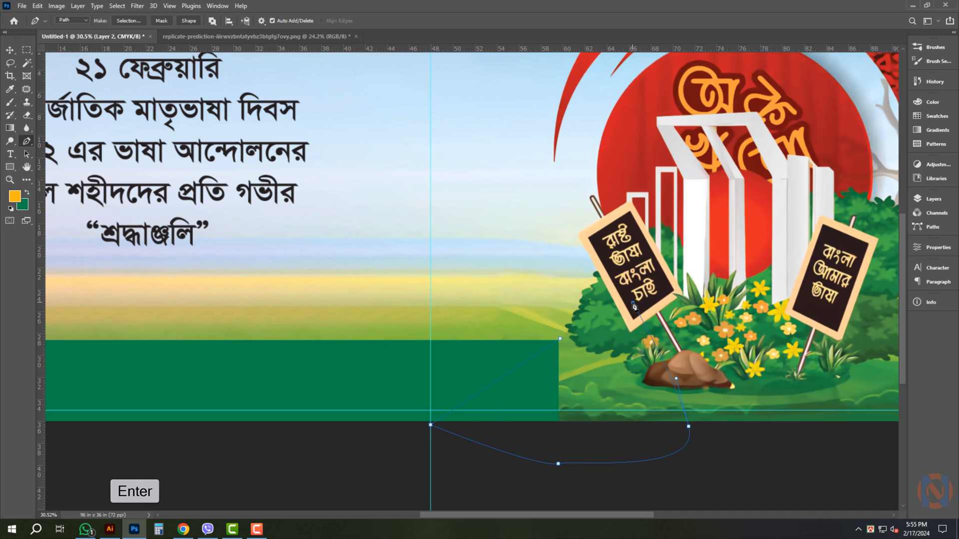
{"action": "key", "text": "Delete"}
{"action": "key", "text": "ctrl+d"}
{"action": "key", "text": "v"}
{"action": "left_click", "coordinate": [598, 496]}
{"action": "scroll", "coordinate": [548, 480], "scroll_direction": "down", "scroll_amount": 2}
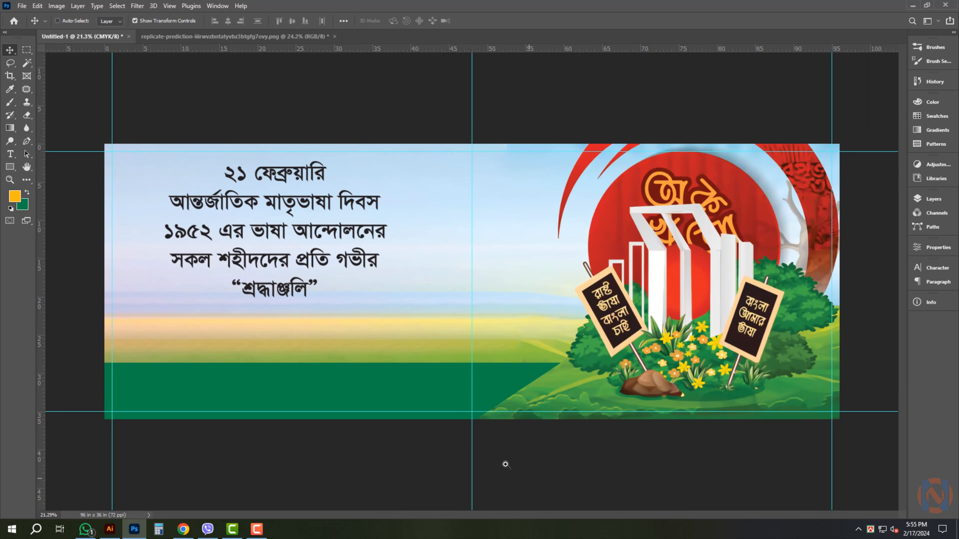
Duplicate the green strip behind the original, offset slightly to the right, and fill the copy with white
{"action": "scroll", "coordinate": [505, 463], "scroll_direction": "up", "scroll_amount": 4}
{"action": "left_click_drag", "start_coordinate": [449, 398], "coordinate": [457, 399]}
{"action": "left_click", "coordinate": [24, 206]}
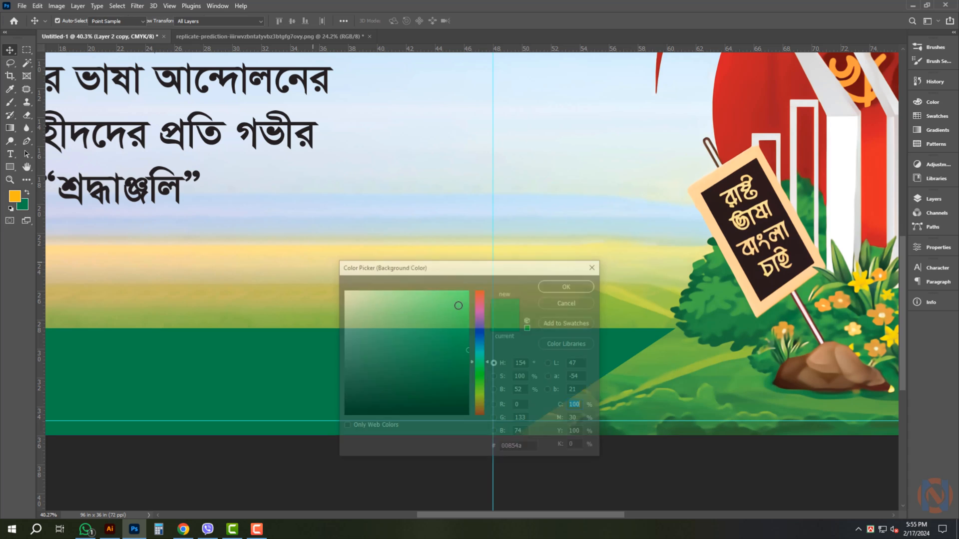
{"action": "left_click", "coordinate": [362, 315]}
{"action": "left_click", "coordinate": [567, 281]}
{"action": "key", "text": "ctrl+shift+BackSpace"}
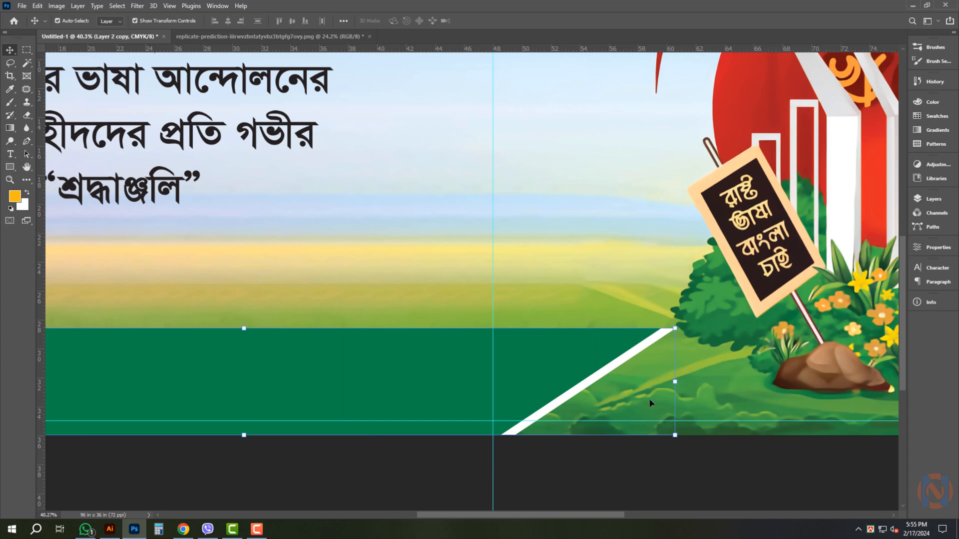
{"action": "key", "text": "shift+Right"}
{"action": "key", "text": "shift+Right"}
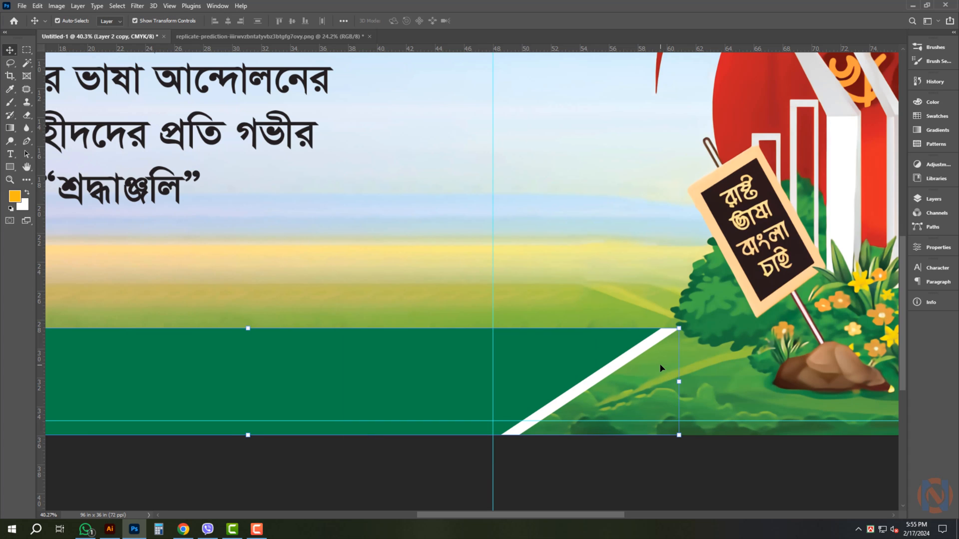
{"action": "key", "text": "shift+Left"}
{"action": "key", "text": "shift+Left"}
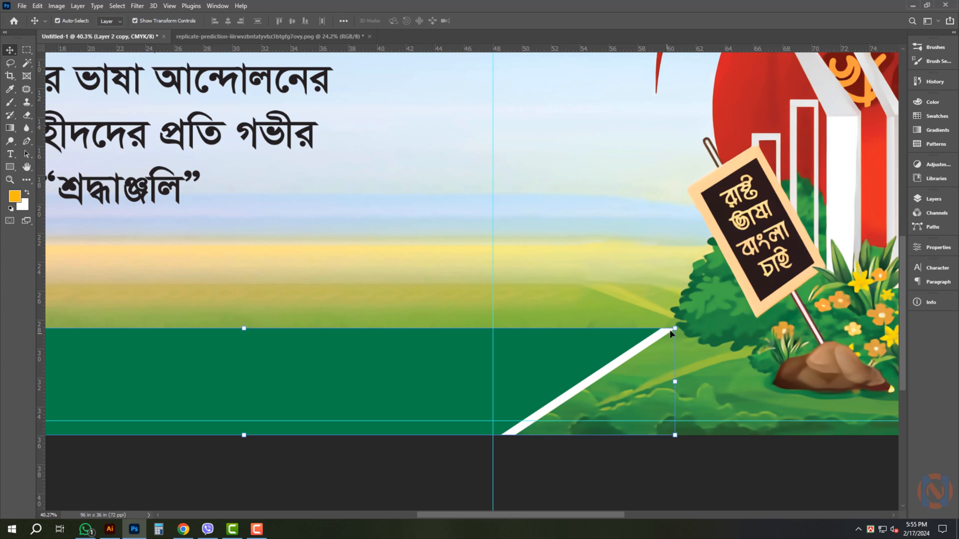
Enlarge the white copy up and to the right so it forms a border along the green strip's top and slanted edge
{"action": "left_click_drag", "start_coordinate": [676, 329], "coordinate": [680, 322]}
{"action": "key", "text": "Return"}
{"action": "key", "text": "ctrl+0"}
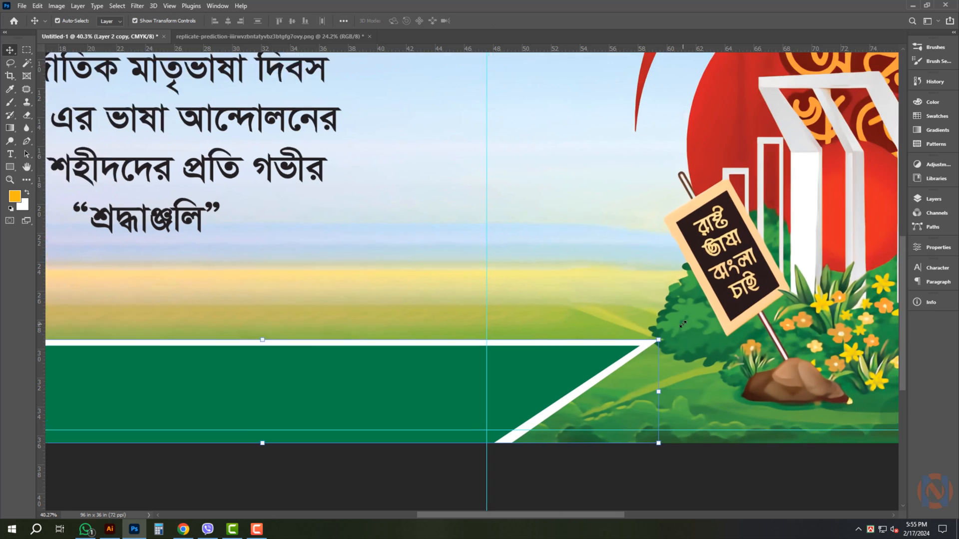
{"action": "left_click", "coordinate": [599, 482]}
{"action": "scroll", "coordinate": [609, 474], "scroll_direction": "down", "scroll_amount": 1}
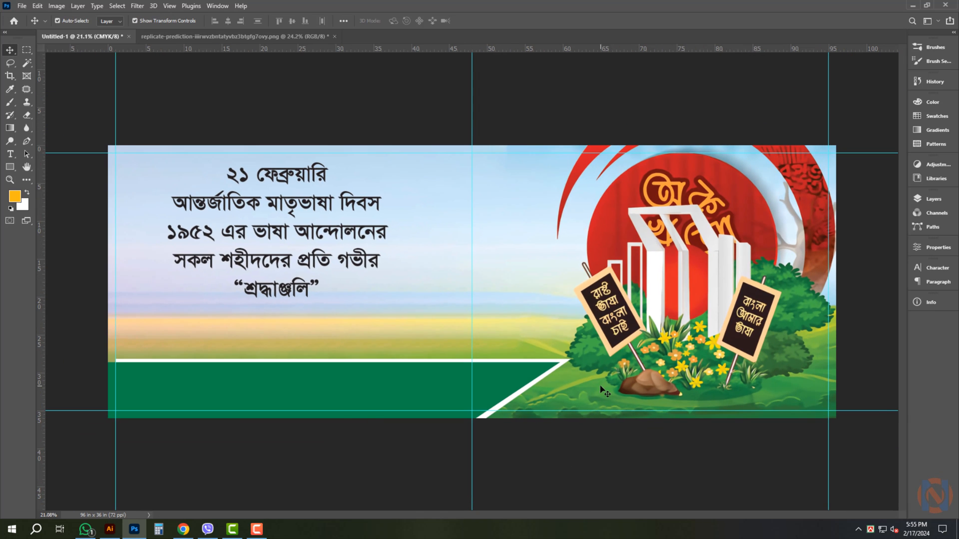
Stretch the white copy's left side to the banner's left edge and deselect it
{"action": "left_click", "coordinate": [188, 385]}
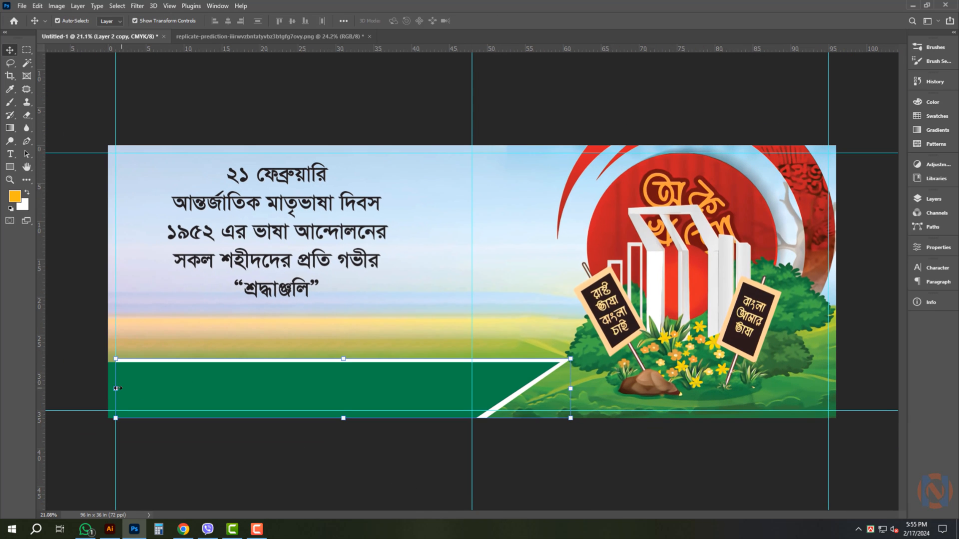
{"action": "left_click_drag", "start_coordinate": [117, 389], "coordinate": [108, 388]}
{"action": "key", "text": "Return"}
{"action": "left_click", "coordinate": [548, 459]}
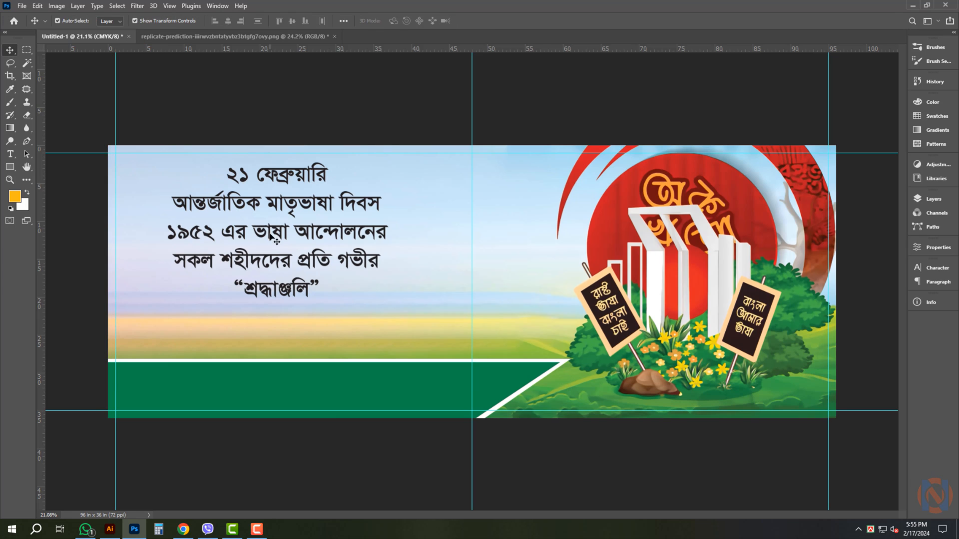
Move the Bengali text block right and down toward the banner's centre, clearing the upper-left corner
{"action": "left_click", "coordinate": [275, 243]}
{"action": "key", "text": "t"}
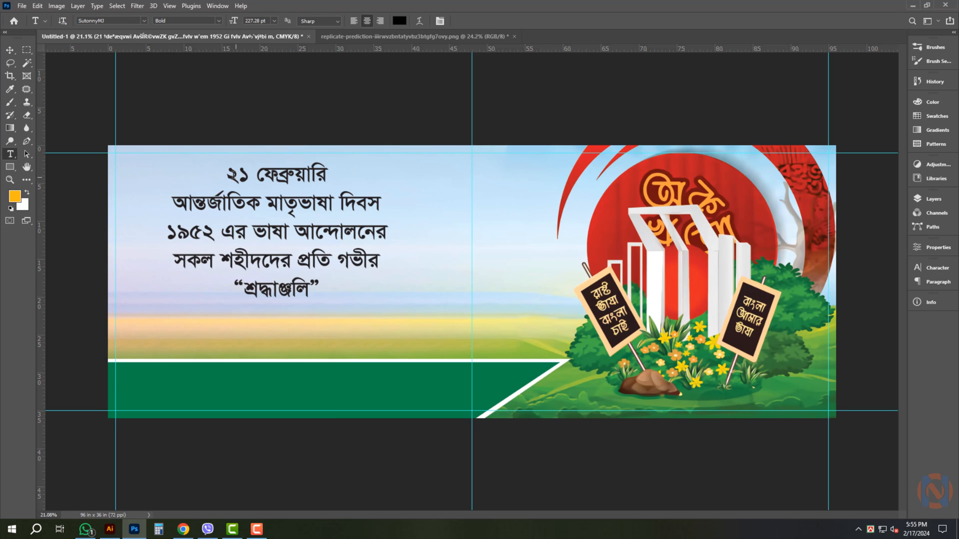
{"action": "key", "text": "v"}
{"action": "left_click_drag", "start_coordinate": [325, 216], "coordinate": [475, 258]}
Switch to Illustrator and cut the yellow-orange gradient splash shape from the 21 February poster design
{"action": "left_click", "coordinate": [109, 530]}
{"action": "left_click_drag", "start_coordinate": [411, 296], "coordinate": [257, 305]}
{"action": "left_click_drag", "start_coordinate": [584, 165], "coordinate": [516, 216]}
{"action": "left_click", "coordinate": [516, 216]}
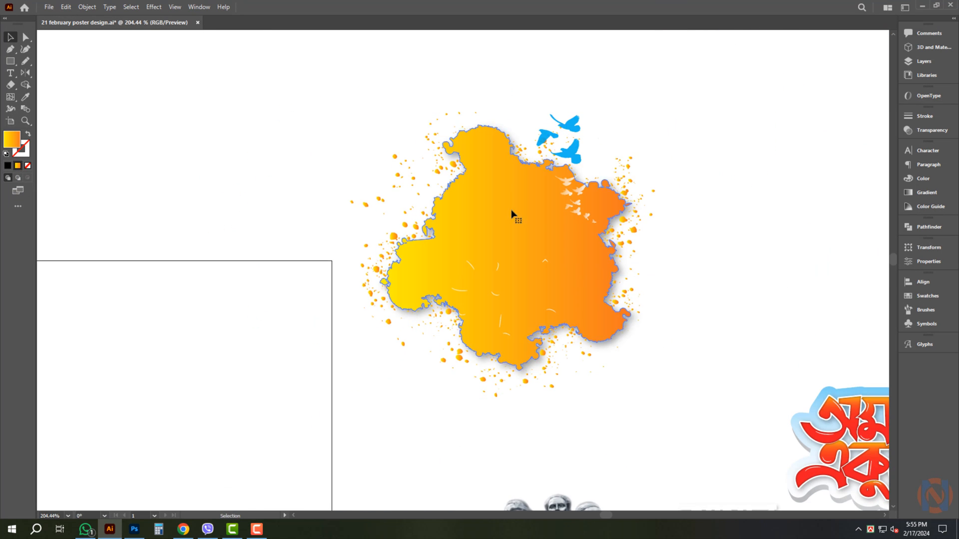
{"action": "key", "text": "ctrl+x"}
Return to the Photoshop banner, paste the splash shape, enlarge it, and place it in the banner's upper-left corner
{"action": "left_click", "coordinate": [134, 529]}
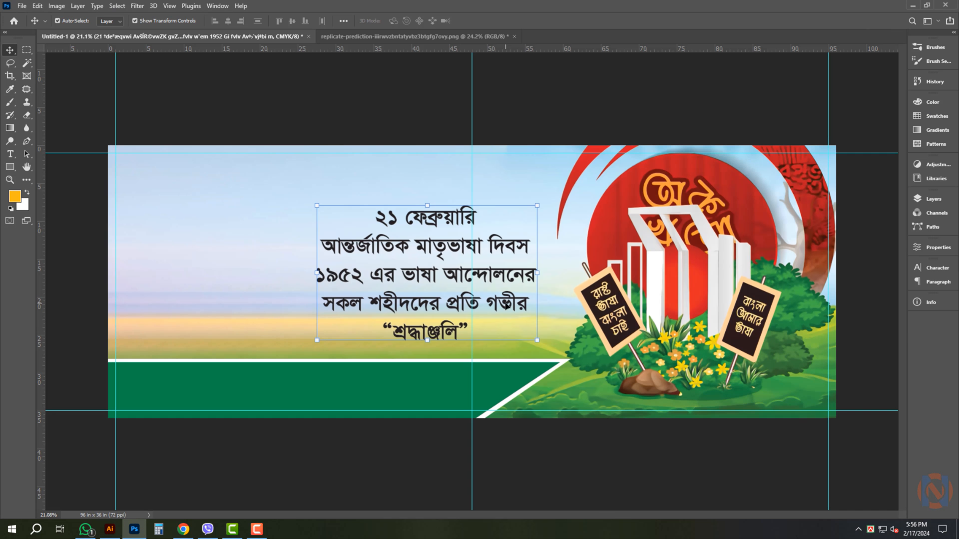
{"action": "key", "text": "ctrl+v"}
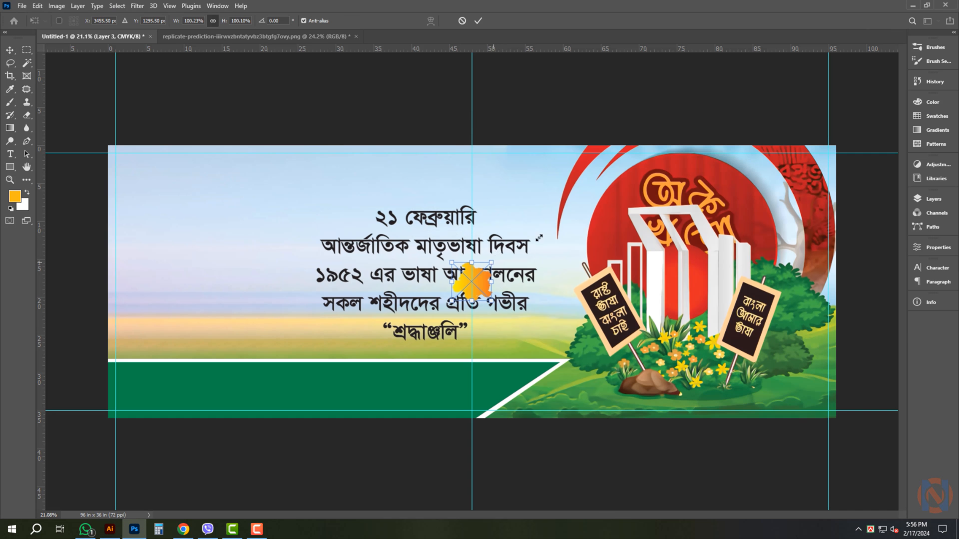
{"action": "mouse_move", "coordinate": [539, 238]}
{"action": "left_mouse_down"}
{"action": "mouse_move", "coordinate": [569, 216]}
{"action": "mouse_move", "coordinate": [545, 229]}
{"action": "left_mouse_up"}
{"action": "left_click_drag", "start_coordinate": [502, 311], "coordinate": [210, 237]}
{"action": "key", "text": "Return"}
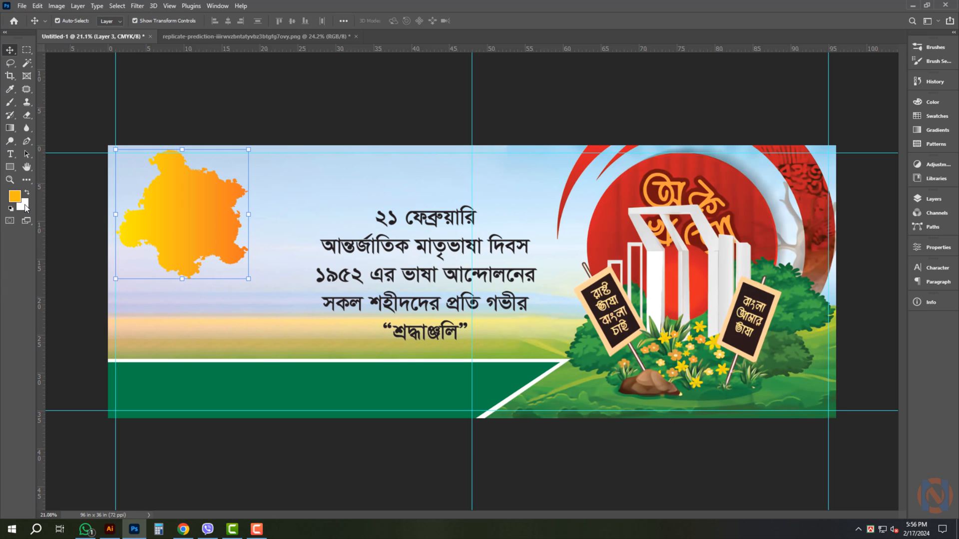
Set the background colour to red and fill the splash shape with it
{"action": "left_click", "coordinate": [24, 206]}
{"action": "left_click", "coordinate": [608, 222]}
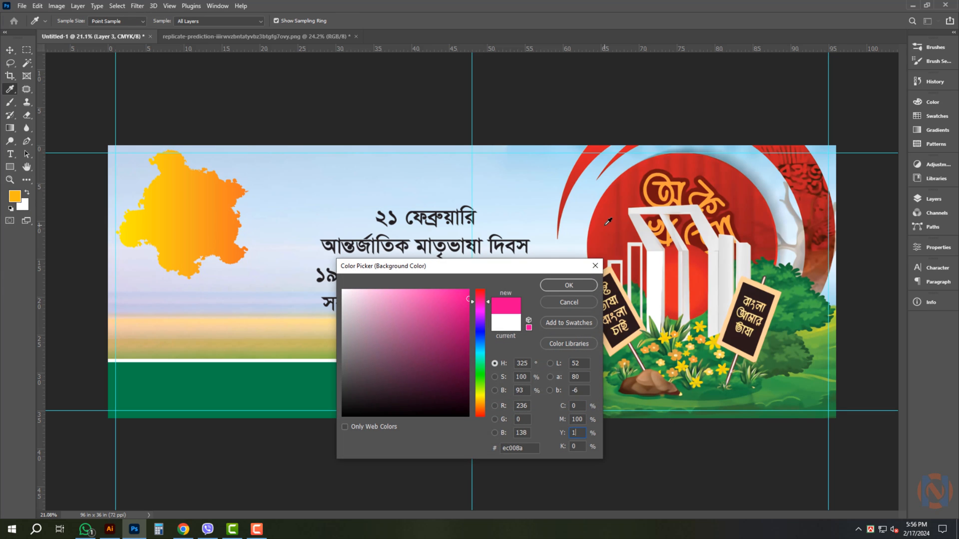
{"action": "left_click", "coordinate": [569, 285]}
{"action": "key", "text": "ctrl+shift+BackSpace"}
Cut the line "২১ ফেব্রুয়ারি" from the Bengali text block and remove the empty line it leaves
{"action": "left_click_drag", "start_coordinate": [139, 188], "coordinate": [170, 216]}
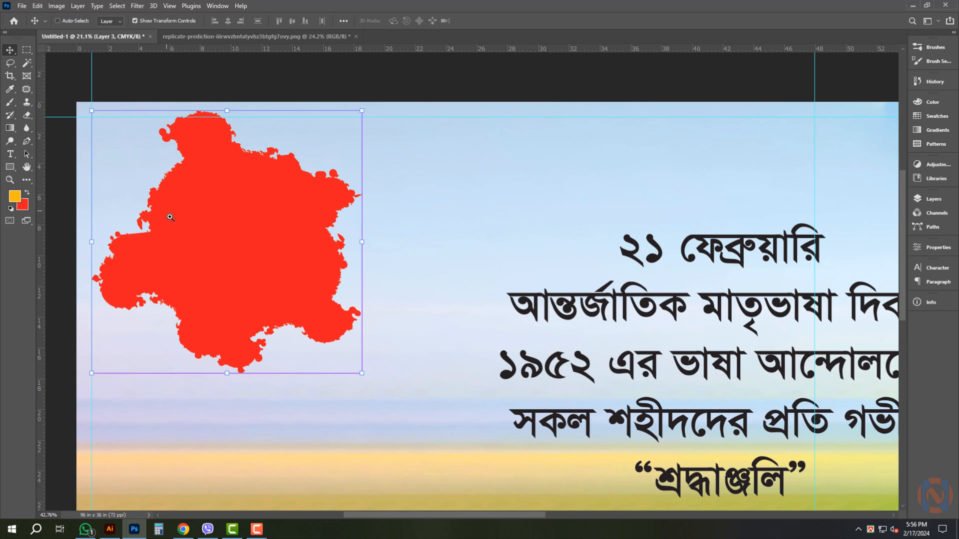
{"action": "left_click_drag", "start_coordinate": [248, 241], "coordinate": [211, 261]}
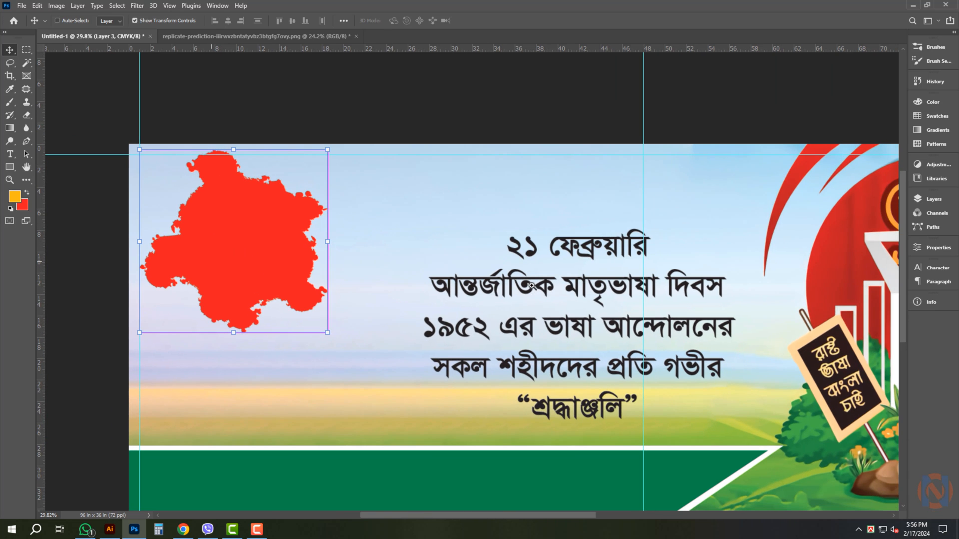
{"action": "left_click", "coordinate": [521, 253], "text": "ctrl"}
{"action": "key", "text": "t"}
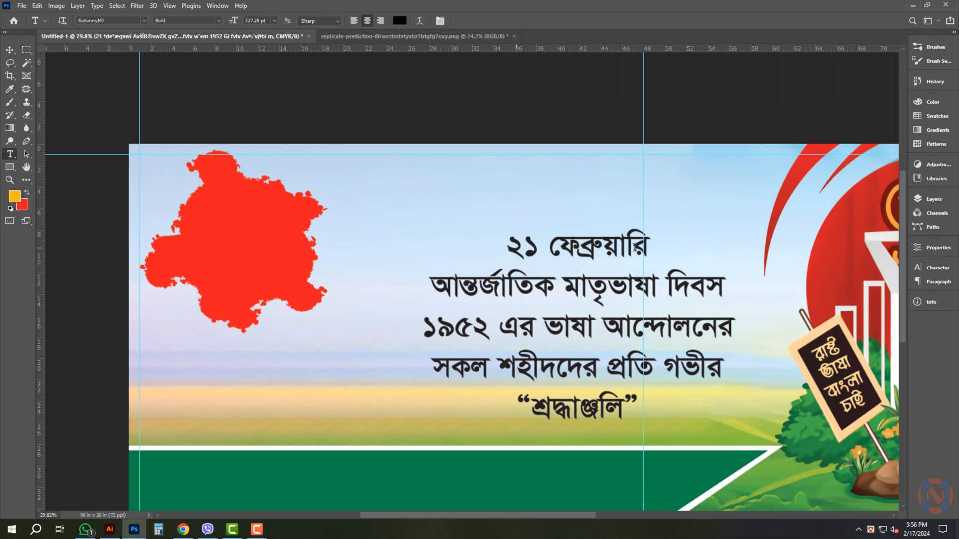
{"action": "key", "text": "ctrl+x"}
{"action": "key", "text": "Delete"}
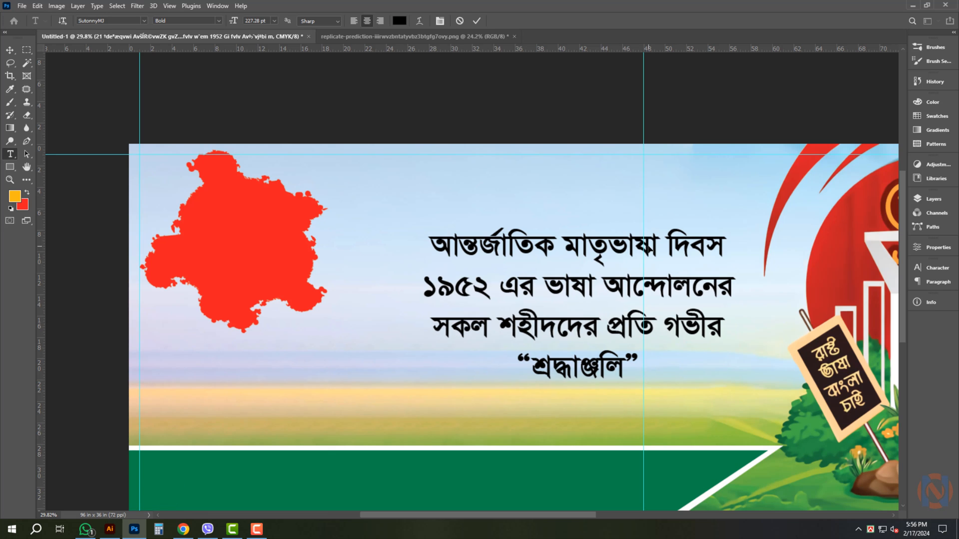
{"action": "key", "text": "v"}
{"action": "key", "text": "ctrl+0"}
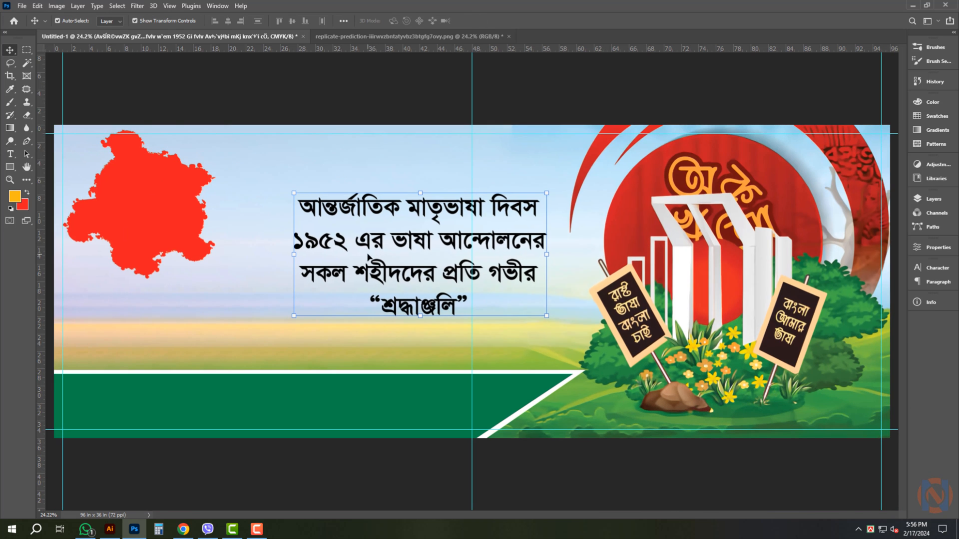
Duplicate the text block in front of the red splash, replace its text with "২১ ফেব্রুয়ারি", and position it over the splash
{"action": "left_click_drag", "start_coordinate": [372, 209], "coordinate": [179, 208]}
{"action": "key", "text": "ctrl+shift+]"}
{"action": "key", "text": "t"}
{"action": "key", "text": "ctrl+a"}
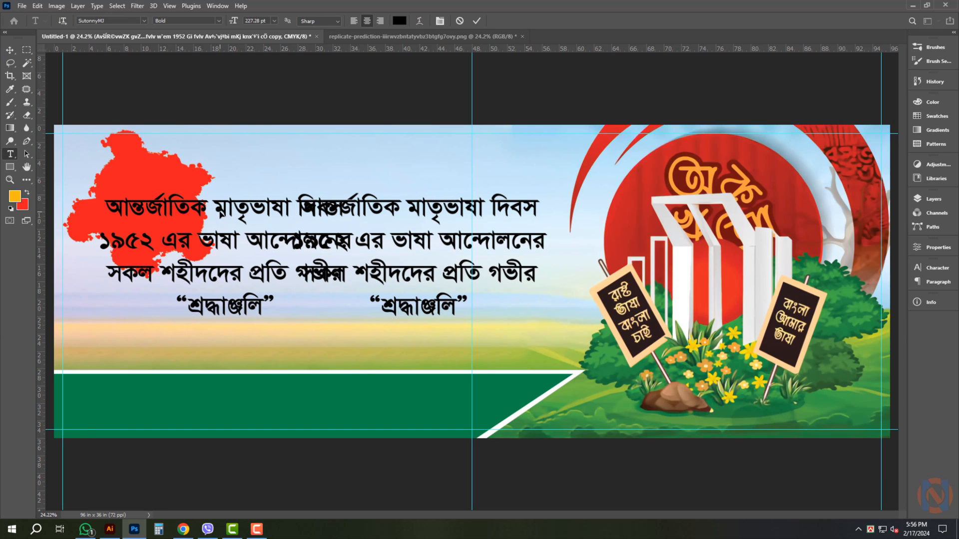
{"action": "key", "text": "ctrl+v"}
{"action": "key", "text": "ctrl+Return"}
{"action": "key", "text": "v"}
{"action": "left_click_drag", "start_coordinate": [252, 208], "coordinate": [195, 185]}
Cut "ফেব্রুয়ারি" from the date text and move the remaining "২১" to the upper part of the splash
{"action": "left_click_drag", "start_coordinate": [106, 202], "coordinate": [394, 197]}
{"action": "key", "text": "t"}
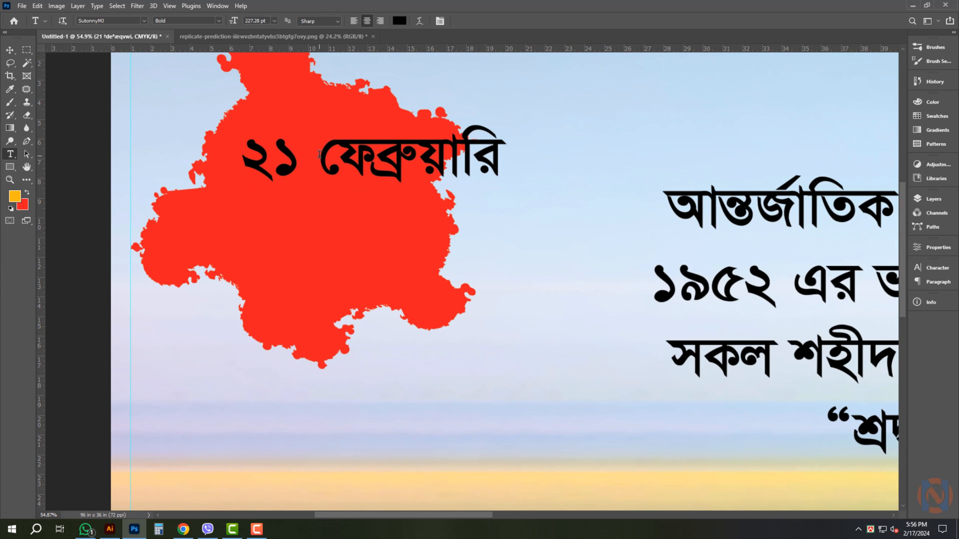
{"action": "left_click_drag", "start_coordinate": [506, 159], "coordinate": [318, 160]}
{"action": "key", "text": "ctrl+x"}
{"action": "key", "text": "ctrl+Return"}
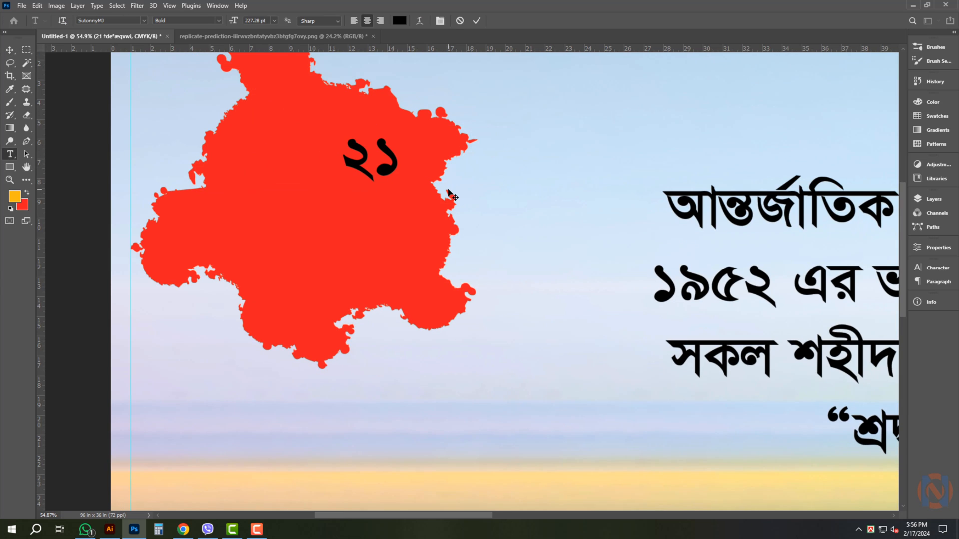
{"action": "key", "text": "v"}
{"action": "left_click_drag", "start_coordinate": [391, 166], "coordinate": [315, 133]}
Duplicate the "২১" text lower on the splash and replace the copy's content with "ফেব্রুয়ারি"
{"action": "left_click_drag", "start_coordinate": [313, 135], "coordinate": [383, 262], "text": "alt+shift"}
{"action": "key", "text": "t"}
{"action": "key", "text": "ctrl+a"}
{"action": "key", "text": "ctrl+v"}
{"action": "key", "text": "ctrl+Return"}
{"action": "key", "text": "v"}
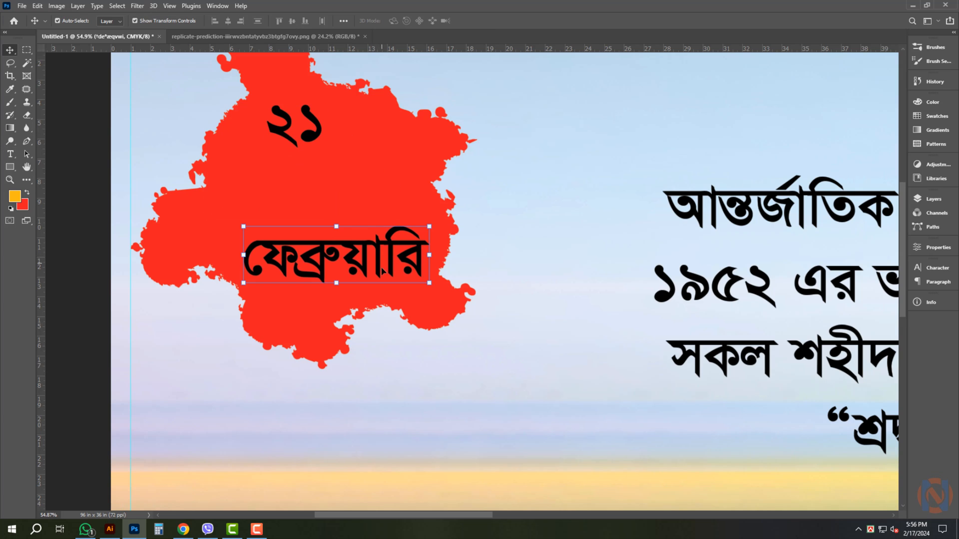
Try the Shorif Shishir ANSI V1 font on the "২১" and "ফেব্রুয়ারি" texts together
{"action": "left_click", "coordinate": [305, 134], "text": "shift"}
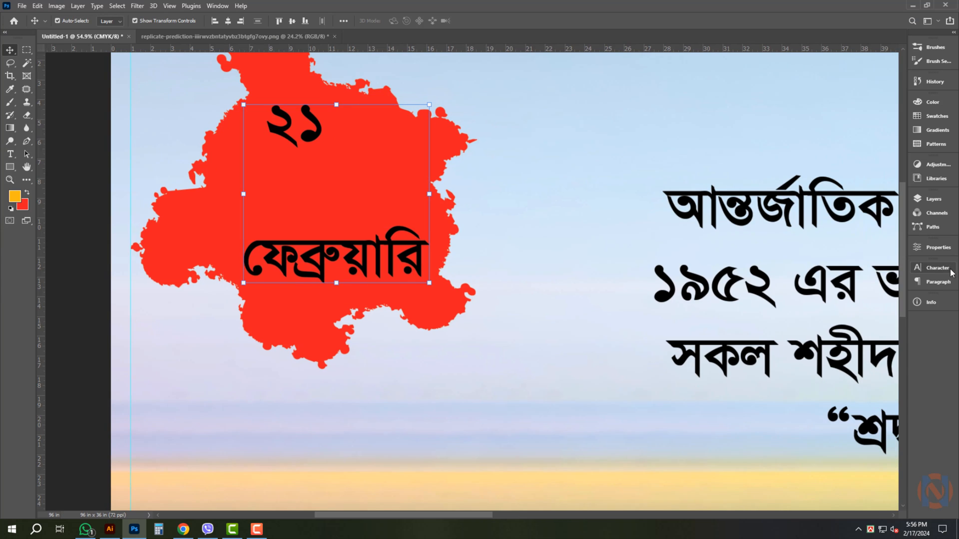
{"action": "left_click", "coordinate": [937, 267]}
{"action": "type", "text": "shor"}
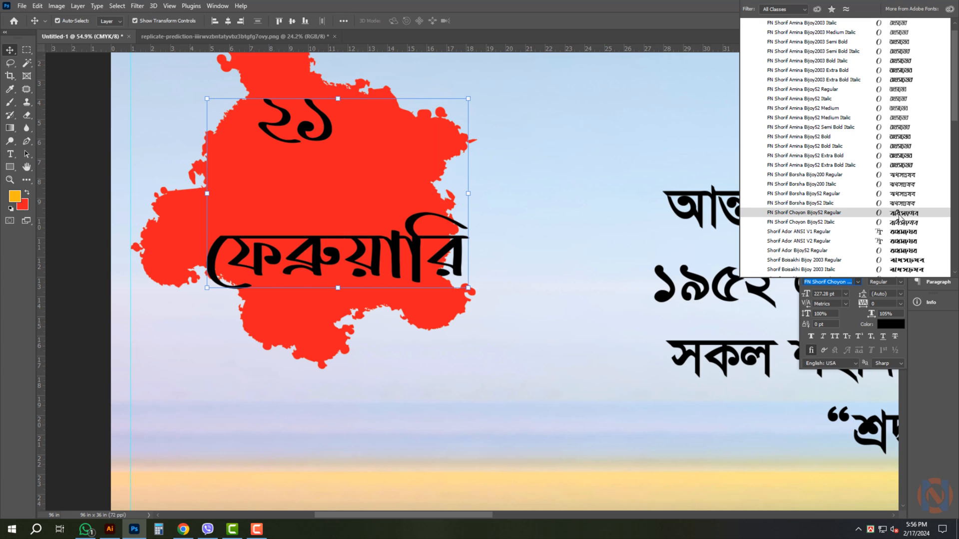
{"action": "scroll", "coordinate": [899, 219], "scroll_direction": "down", "scroll_amount": 2}
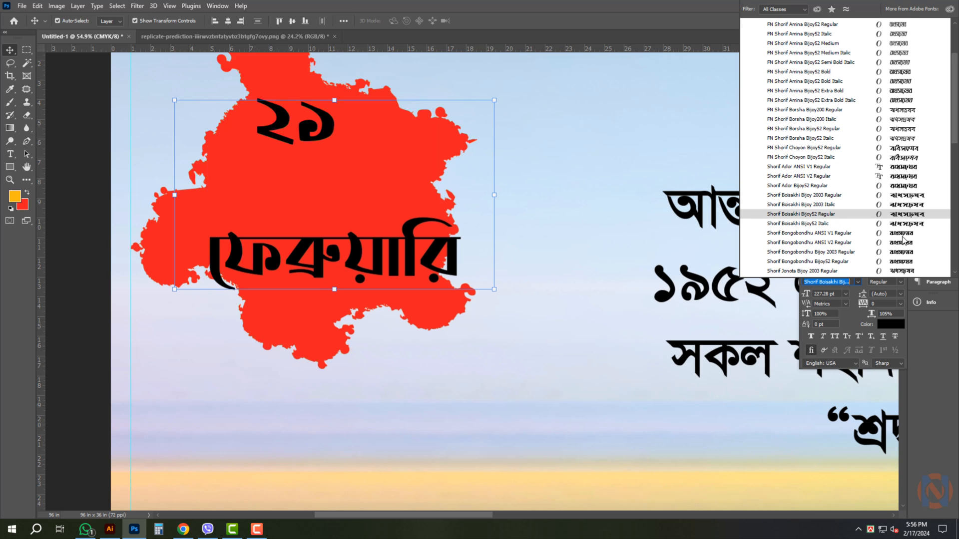
{"action": "scroll", "coordinate": [903, 240], "scroll_direction": "down", "scroll_amount": 2}
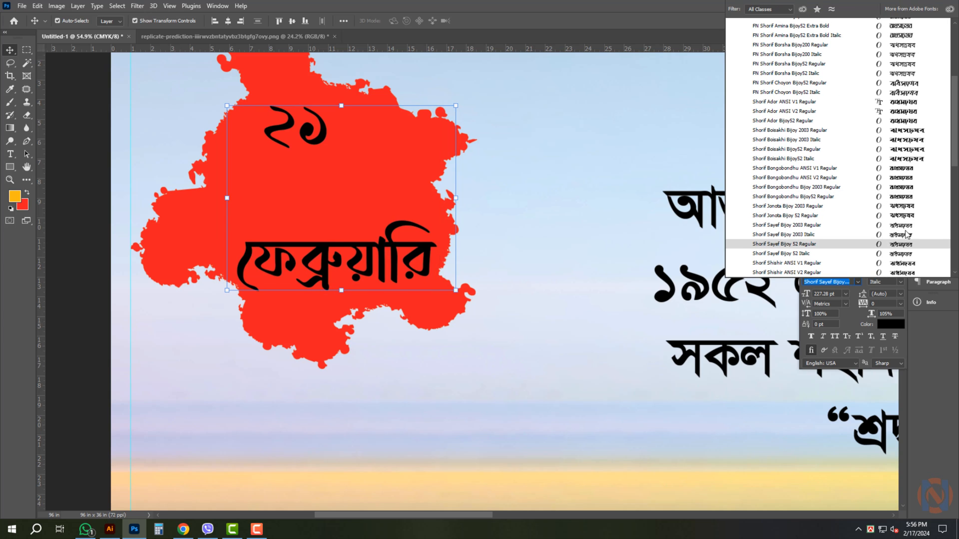
{"action": "scroll", "coordinate": [903, 205], "scroll_direction": "down", "scroll_amount": 2}
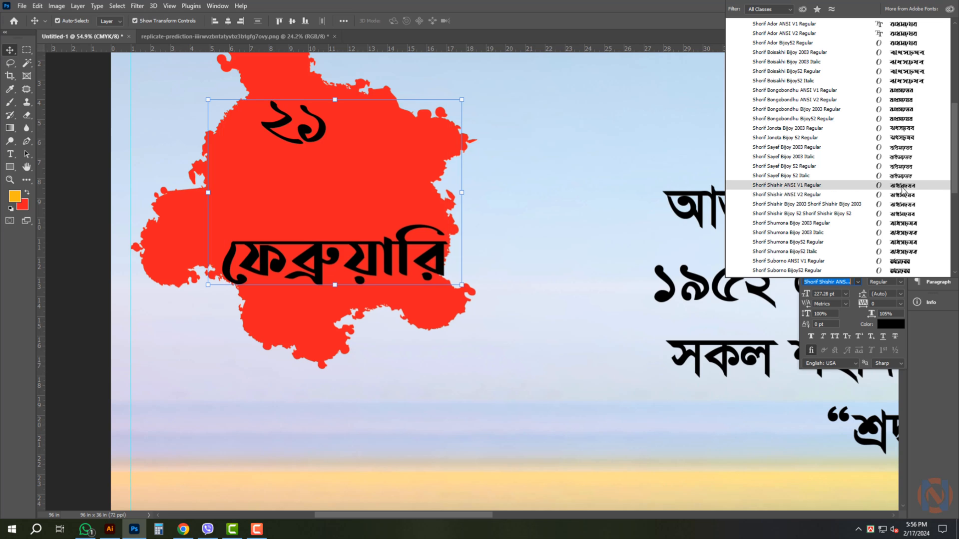
{"action": "left_click", "coordinate": [903, 185]}
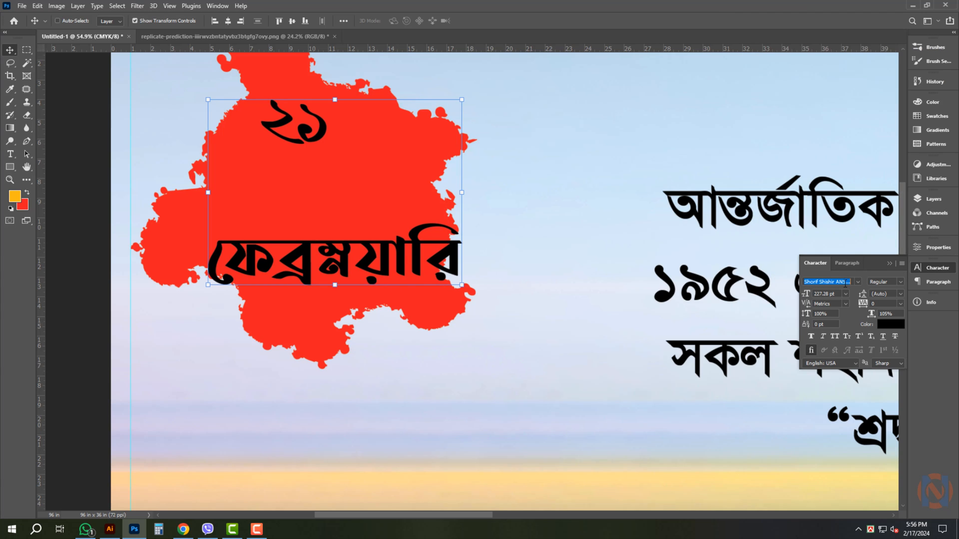
Change the font of both "২১" and "ফেব্রুয়ারি" to KongshoMJ Bold
{"action": "type", "text": "kong"}
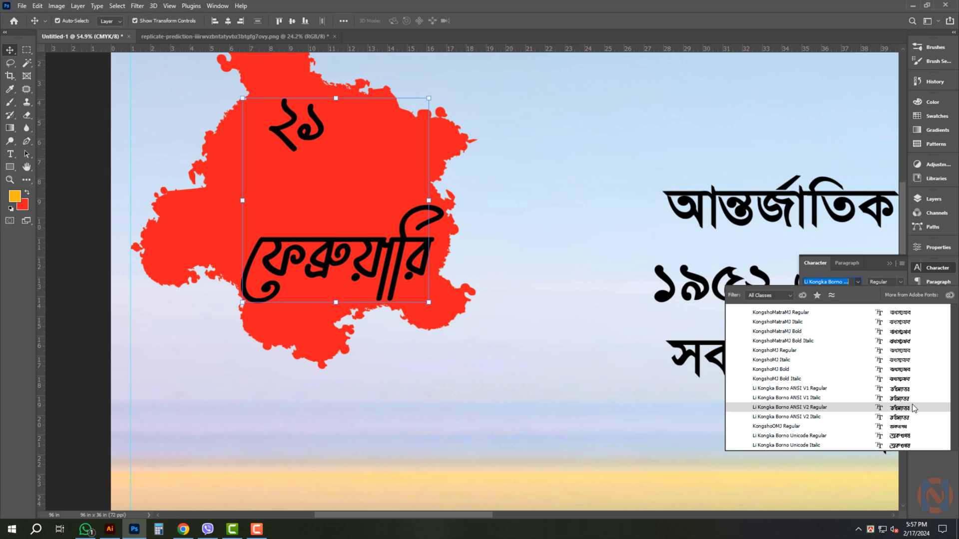
{"action": "left_click", "coordinate": [894, 370]}
{"action": "left_click", "coordinate": [369, 332]}
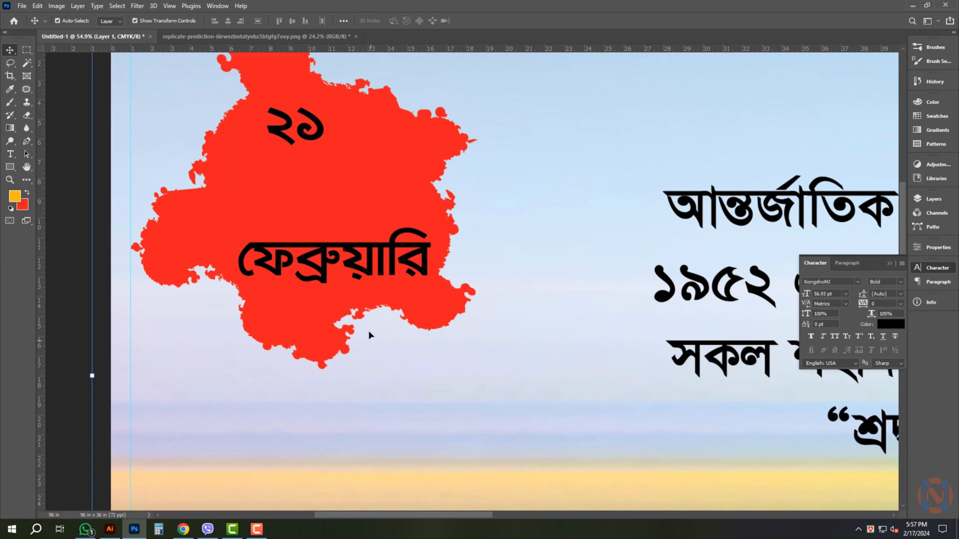
Enlarge the "২১" text to about 744 pt and place it just above "ফেব্রুয়ারি" on the splash
{"action": "scroll", "coordinate": [361, 310], "scroll_direction": "down", "scroll_amount": 3}
{"action": "left_click", "coordinate": [308, 175]}
{"action": "key", "text": "ctrl+t"}
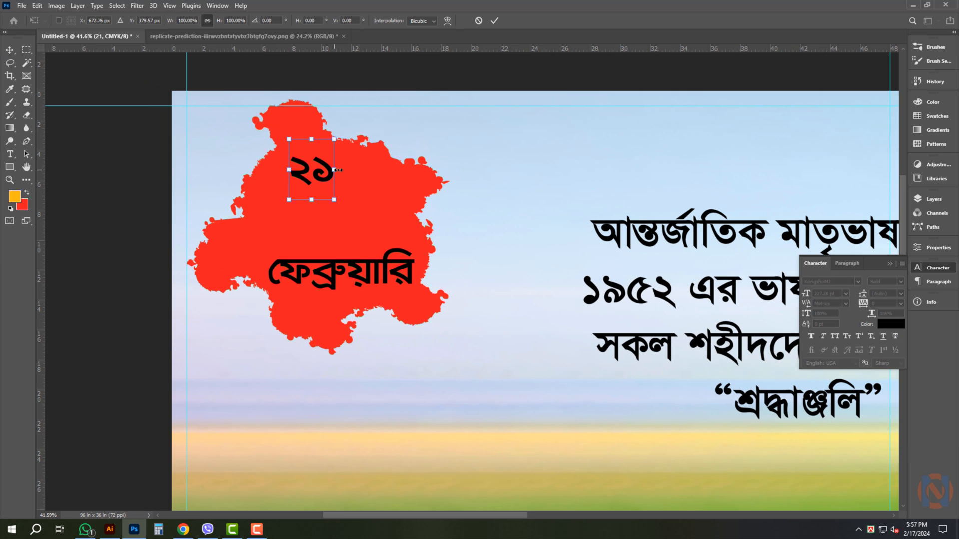
{"action": "left_click_drag", "start_coordinate": [332, 171], "coordinate": [379, 173]}
{"action": "key", "text": "Return"}
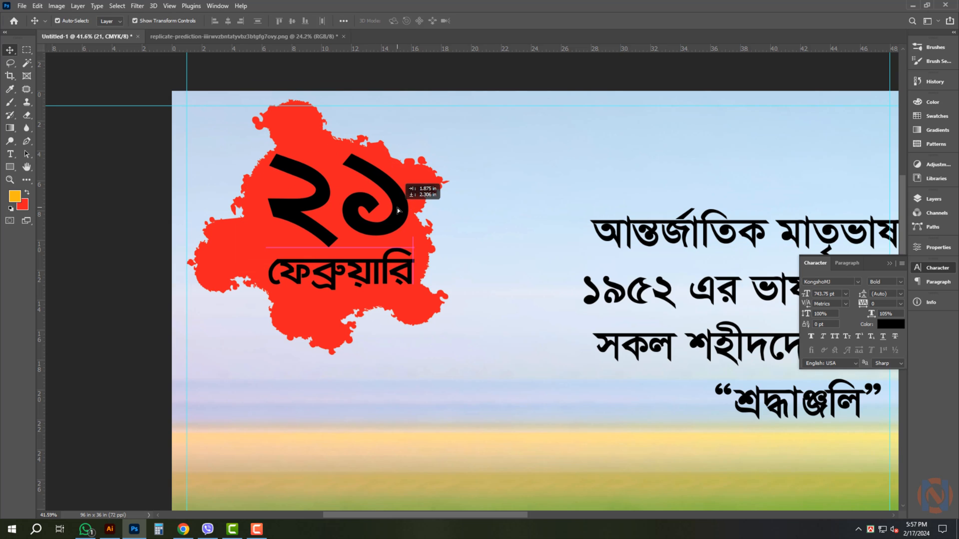
Narrow the "২১" slightly and align its left edge with that of "ফেব্রুয়ারি"
{"action": "key", "text": "ctrl+t"}
{"action": "left_click_drag", "start_coordinate": [408, 196], "coordinate": [403, 197]}
{"action": "key", "text": "Return"}
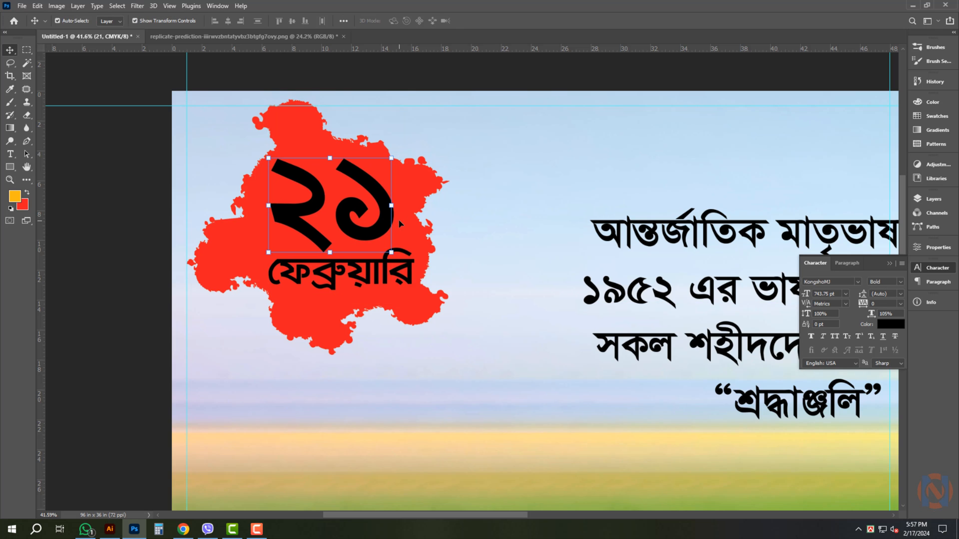
{"action": "scroll", "coordinate": [386, 226], "scroll_direction": "up", "scroll_amount": 2}
{"action": "left_click", "coordinate": [368, 293], "text": "shift"}
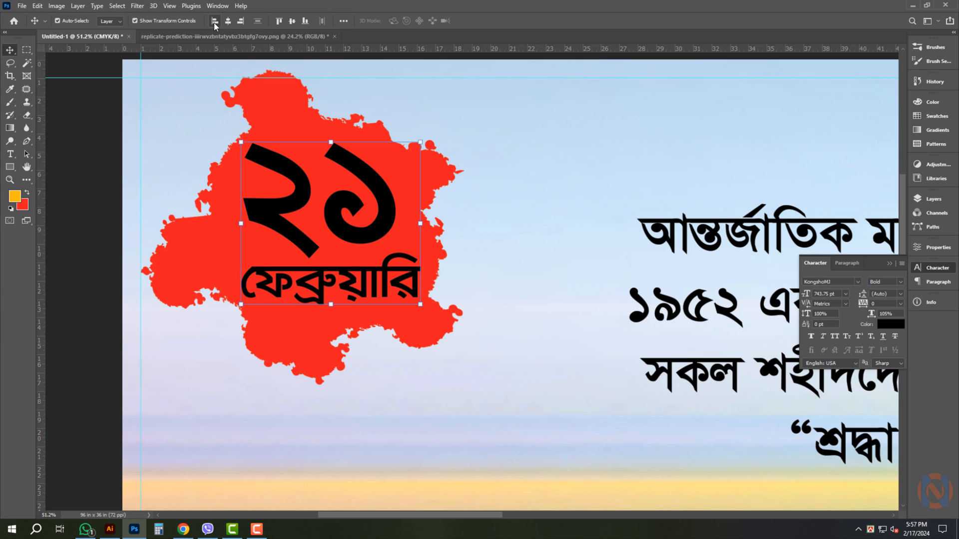
{"action": "left_click", "coordinate": [386, 211]}
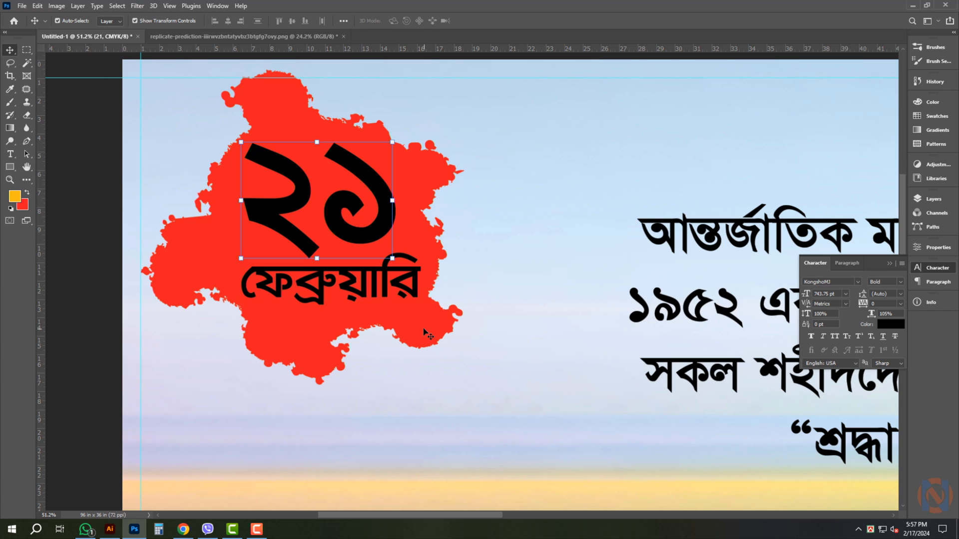
Move the splash and date texts up, and scale the red splash to about 131% so it runs off the banner's corner
{"action": "left_click_drag", "start_coordinate": [425, 333], "coordinate": [400, 234]}
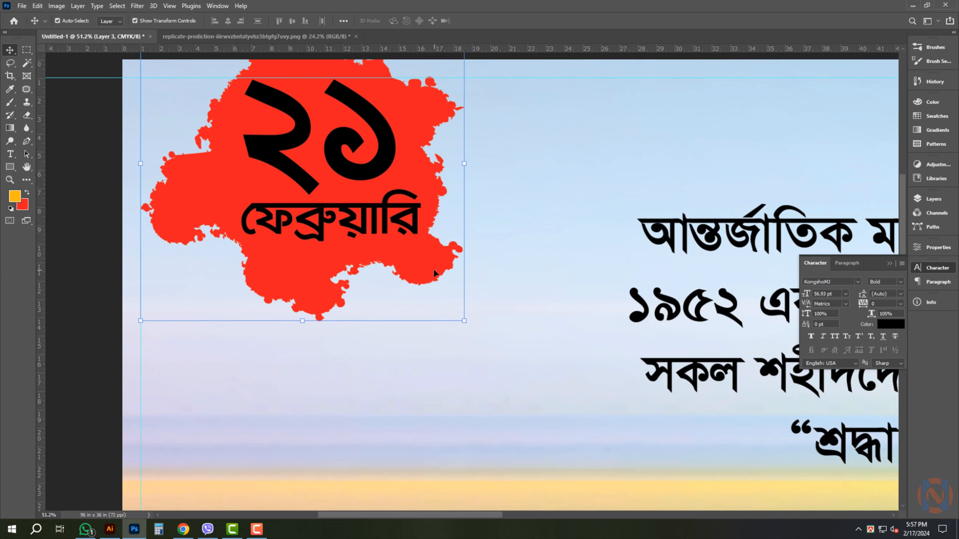
{"action": "scroll", "coordinate": [435, 274], "scroll_direction": "down", "scroll_amount": 3}
{"action": "left_click_drag", "start_coordinate": [353, 103], "coordinate": [359, 67]}
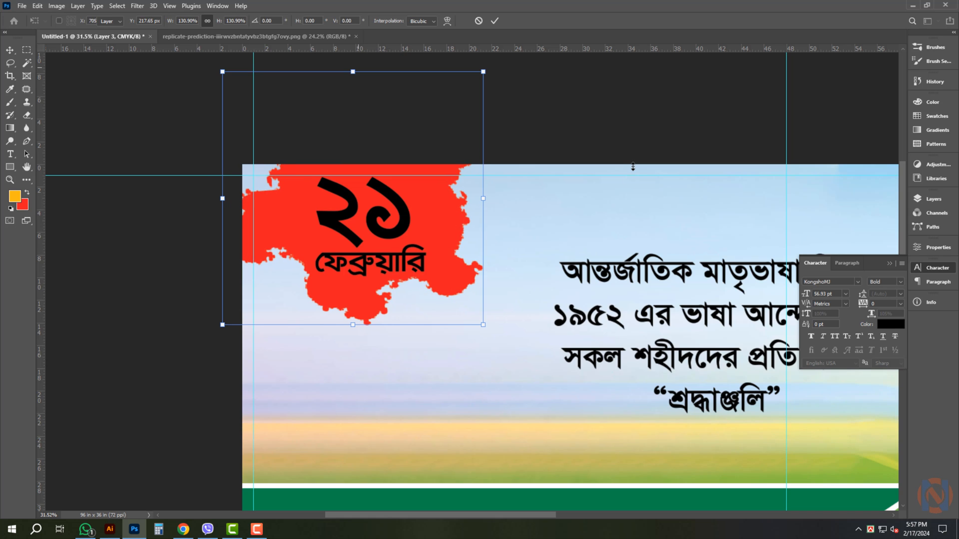
{"action": "key", "text": "Return"}
Set the background colour to yellow and fill the "২১" text with it
{"action": "scroll", "coordinate": [497, 247], "scroll_direction": "up", "scroll_amount": 3}
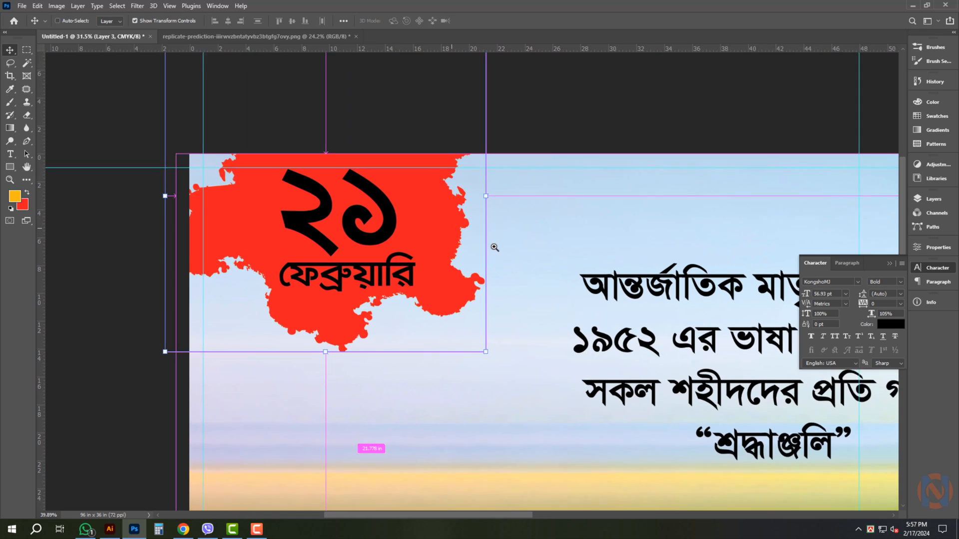
{"action": "left_click", "coordinate": [22, 205]}
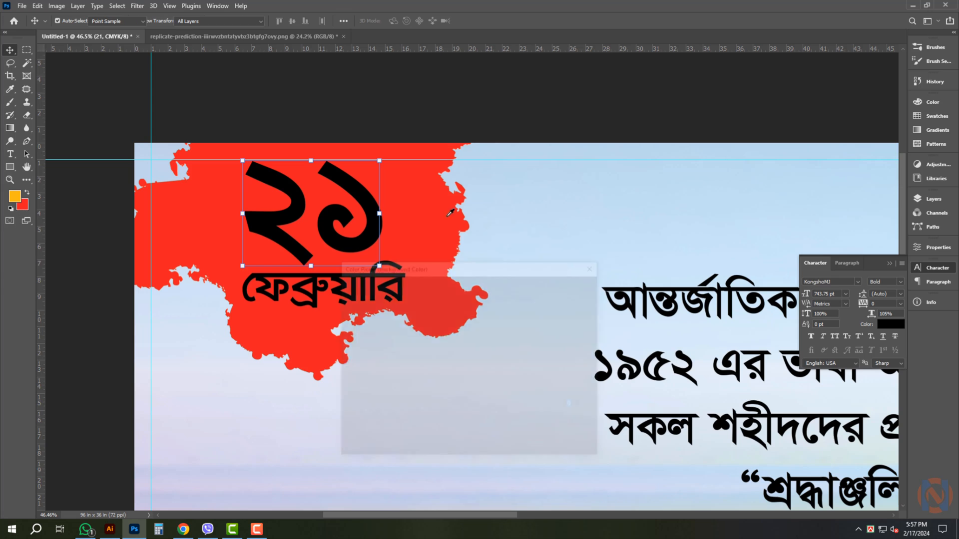
{"action": "double_click", "coordinate": [576, 406]}
{"action": "type", "text": "0"}
{"action": "key", "text": "Tab"}
{"action": "type", "text": "0"}
{"action": "key", "text": "Tab"}
{"action": "key", "text": "Return"}
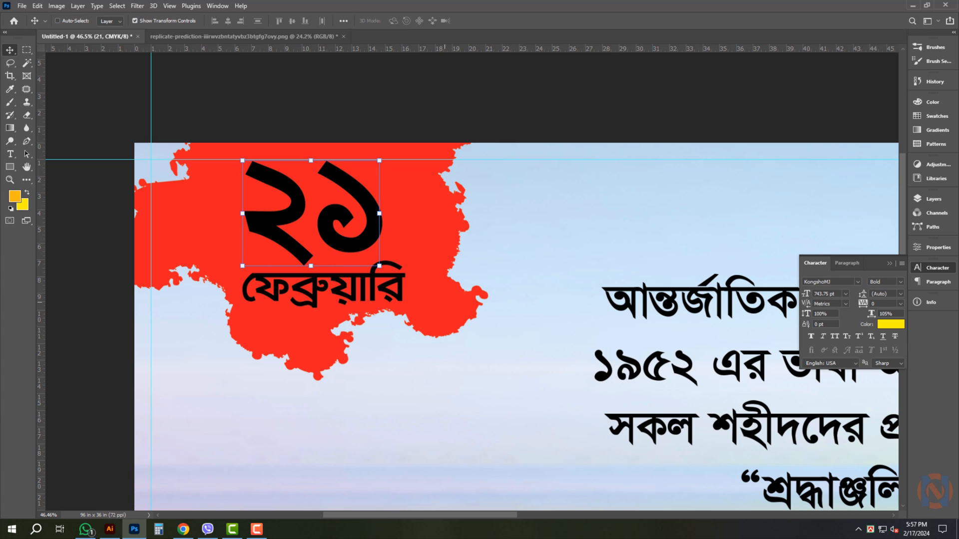
{"action": "key", "text": "ctrl+BackSpace"}
Fill the "ফেব্রুয়ারি" text with white and nudge it slightly to the right
{"action": "left_click", "coordinate": [321, 306]}
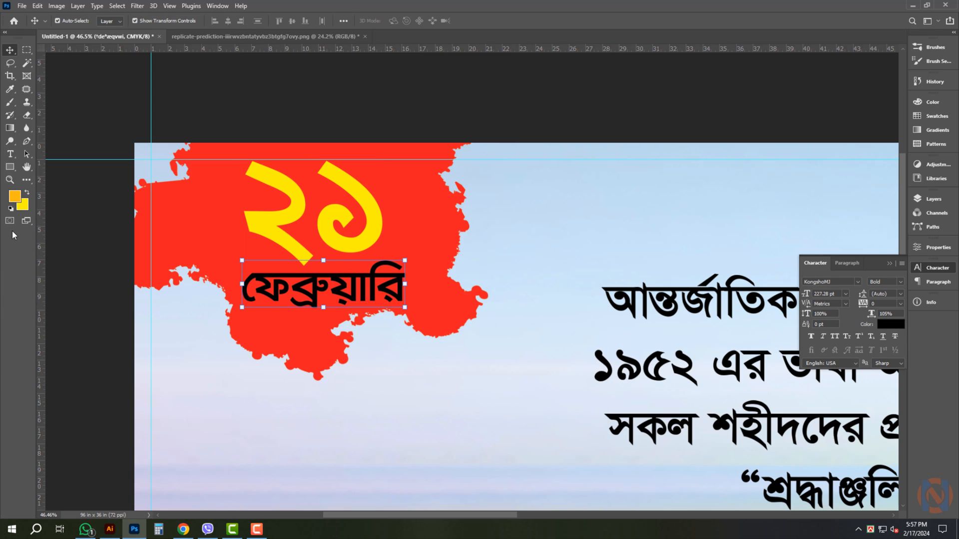
{"action": "left_click", "coordinate": [23, 209]}
{"action": "type", "text": "0"}
{"action": "key", "text": "Return"}
{"action": "key", "text": "ctrl+BackSpace"}
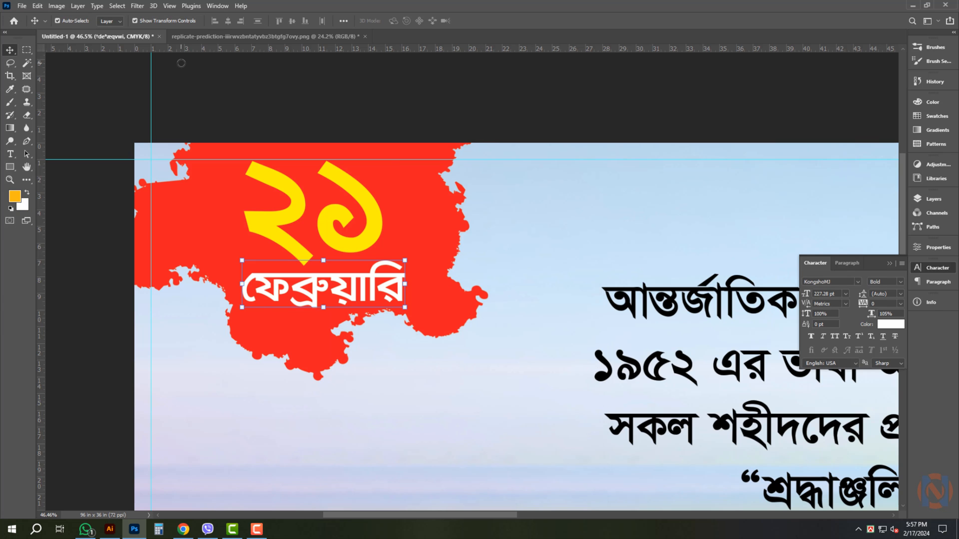
{"action": "key", "text": "shift+Right"}
{"action": "key", "text": "shift+Right"}
{"action": "key", "text": "shift+Right"}
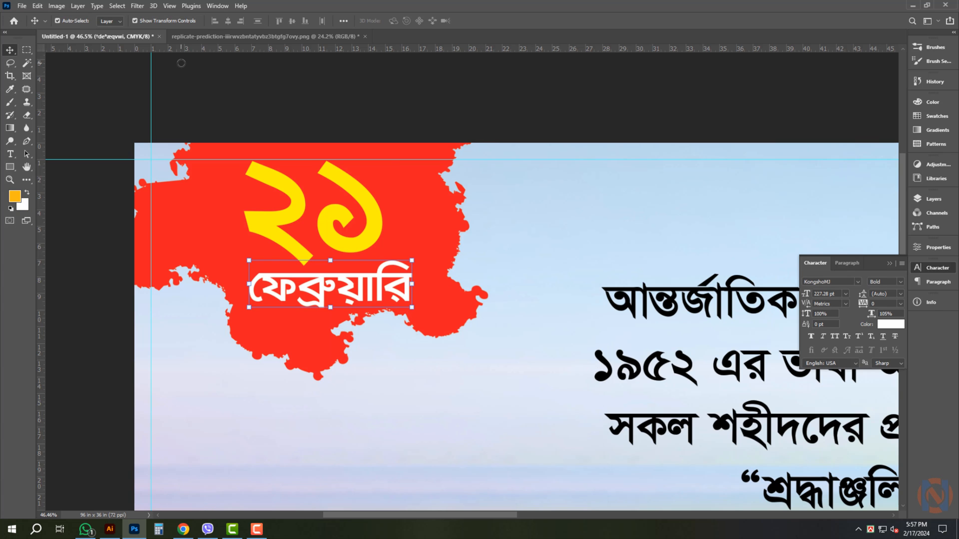
Cut the line "আন্তর্জাতিক মাতৃভাষা দিবস" from the black text block and move the remaining three lines down and to the left
{"action": "key", "text": "ctrl+0"}
{"action": "key", "text": "t"}
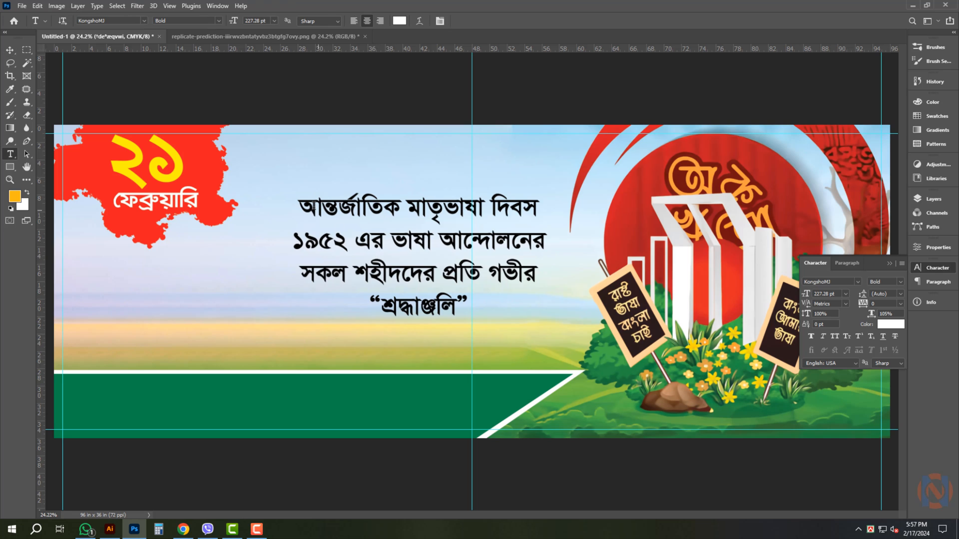
{"action": "key", "text": "ctrl+x"}
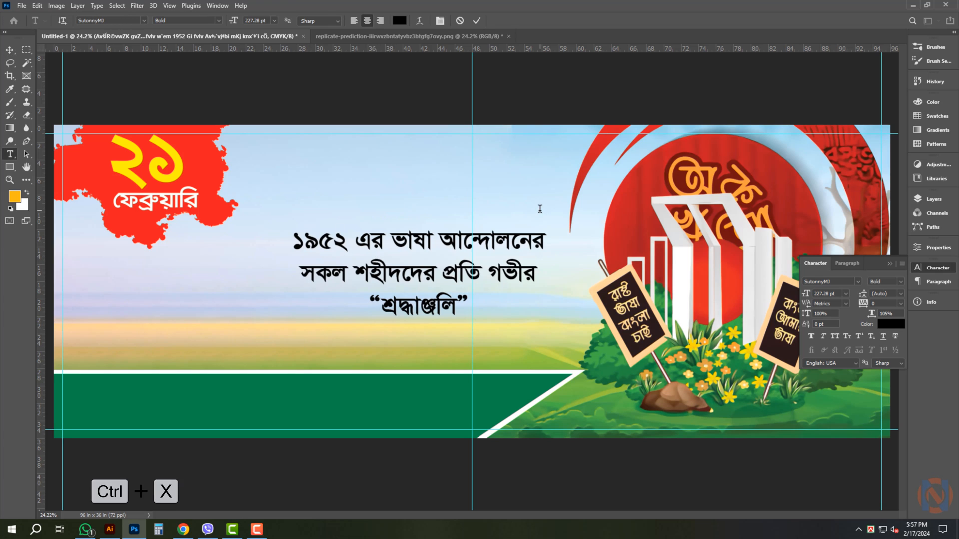
{"action": "key", "text": "Delete"}
{"action": "key", "text": "ctrl+Return"}
{"action": "key", "text": "ctrl+t"}
{"action": "left_click_drag", "start_coordinate": [373, 258], "coordinate": [303, 318]}
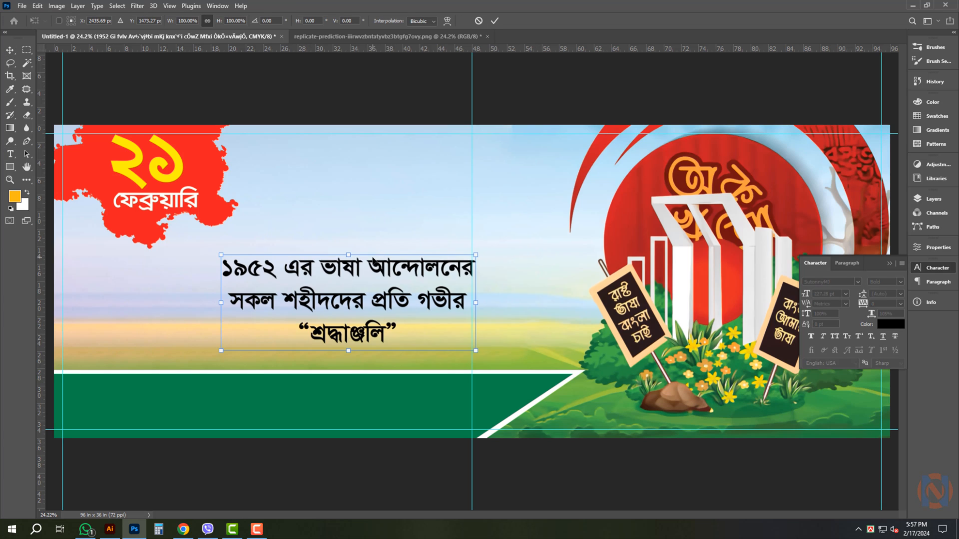
{"action": "key", "text": "Return"}
Duplicate the three-line block above itself, replace the copy's text with "আন্তর্জাতিক মাতৃভাষা দিবস", and place it beside the splash near the banner's upper edge
{"action": "left_click_drag", "start_coordinate": [394, 277], "coordinate": [393, 203], "text": "alt"}
{"action": "key", "text": "t"}
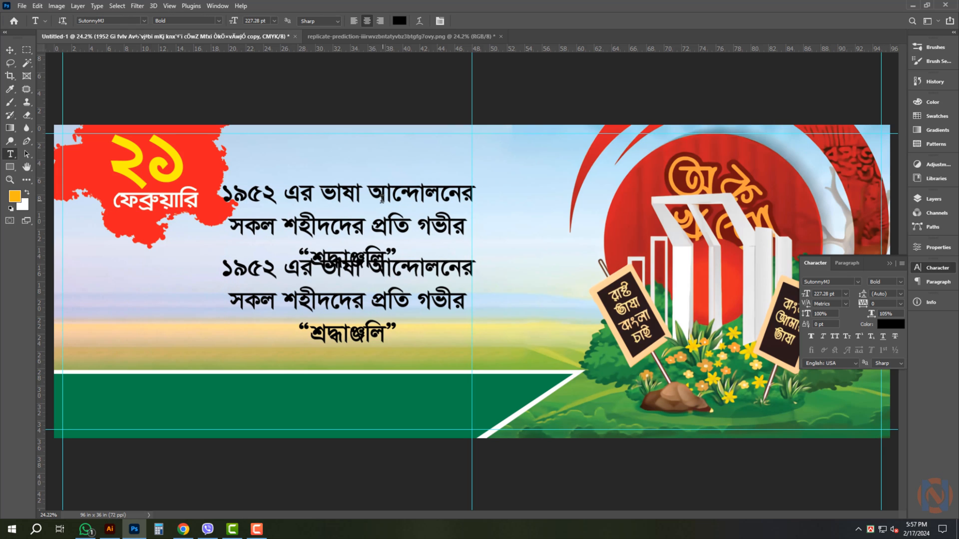
{"action": "left_click", "coordinate": [372, 198]}
{"action": "key", "text": "ctrl+a"}
{"action": "key", "text": "ctrl+v"}
{"action": "key", "text": "ctrl+Return"}
{"action": "key", "text": "v"}
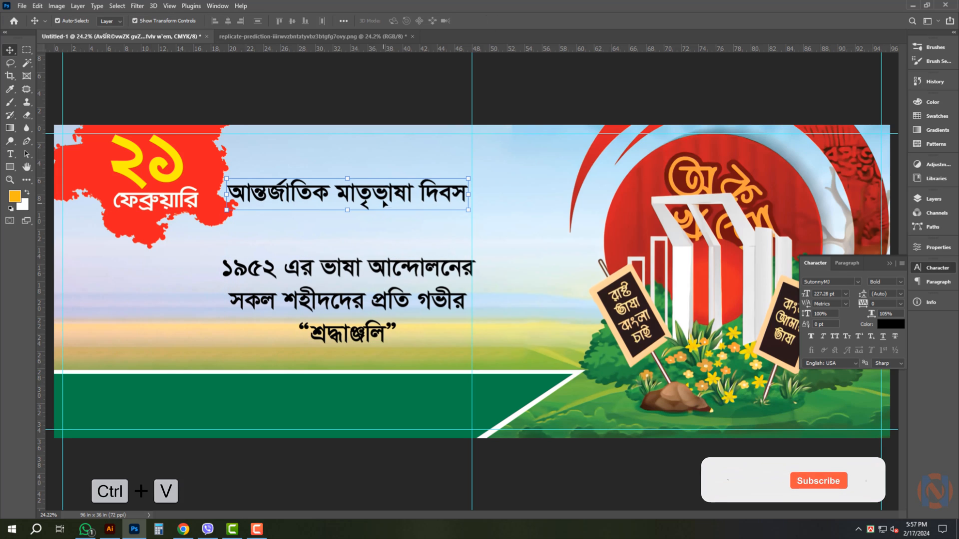
{"action": "left_click_drag", "start_coordinate": [384, 204], "coordinate": [411, 179]}
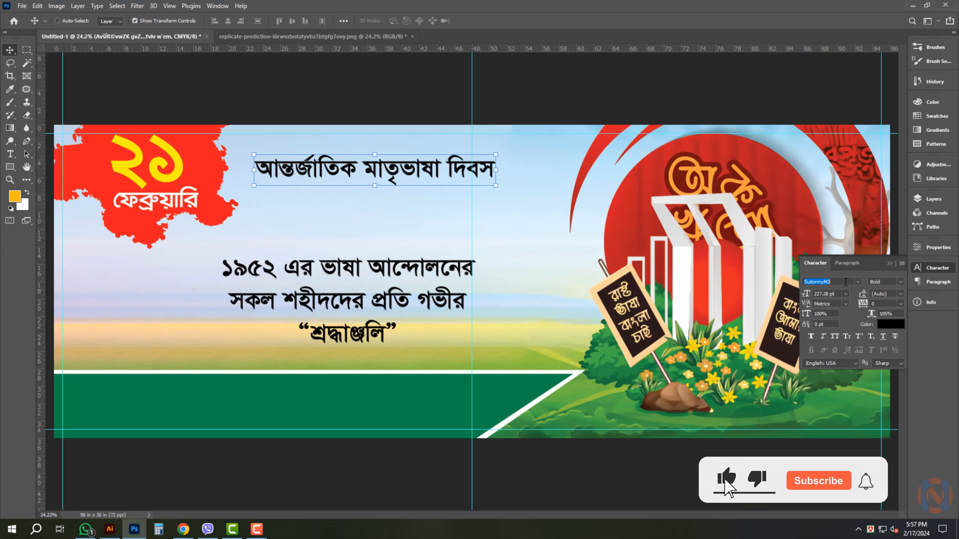
Change the font of the "আন্তর্জাতিক মাতৃভাষা দিবস" heading to Shokuntola ANSI
{"action": "type", "text": "li n"}
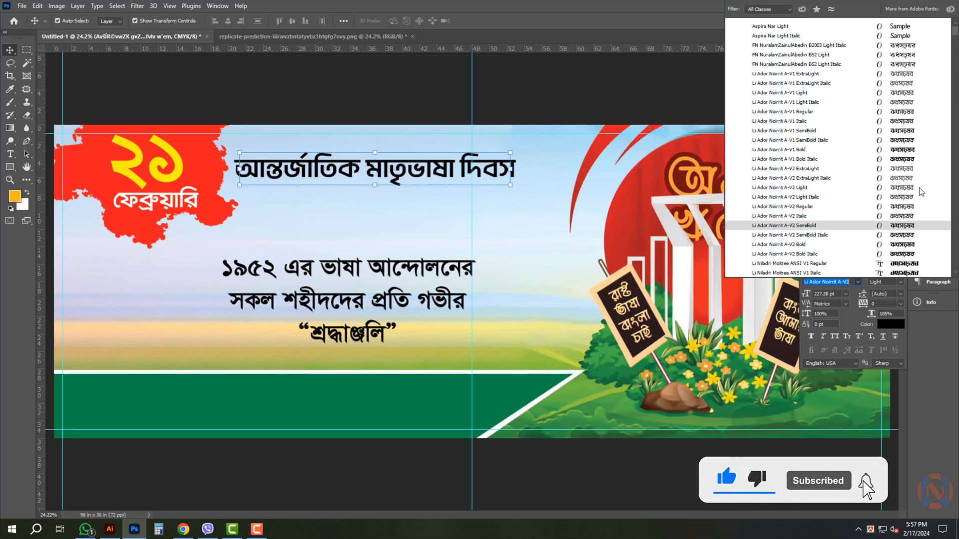
{"action": "type", "text": "sho"}
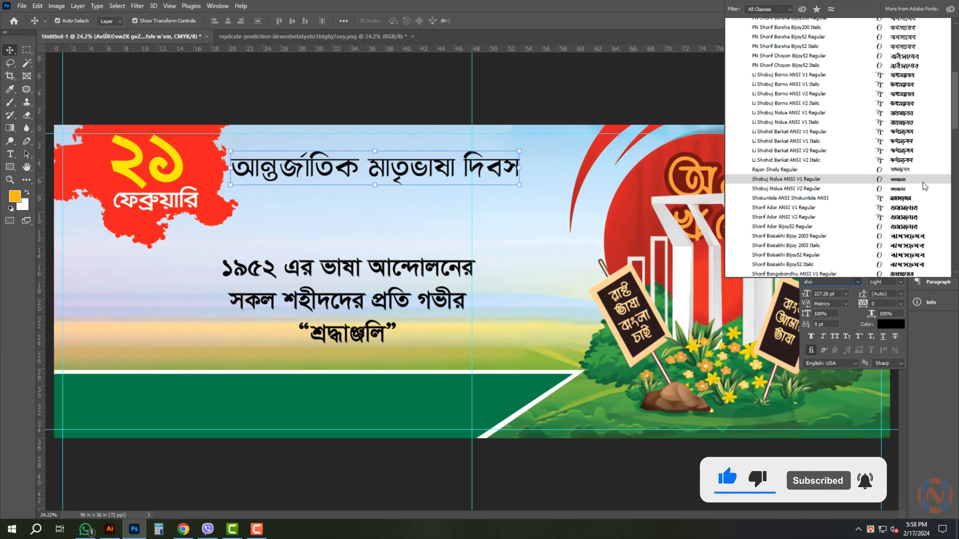
{"action": "left_click", "coordinate": [924, 198]}
Stretch the "আন্তর্জাতিক মাতৃভাষা দিবস" heading to about 121% width and 179% height
{"action": "key", "text": "ctrl+t"}
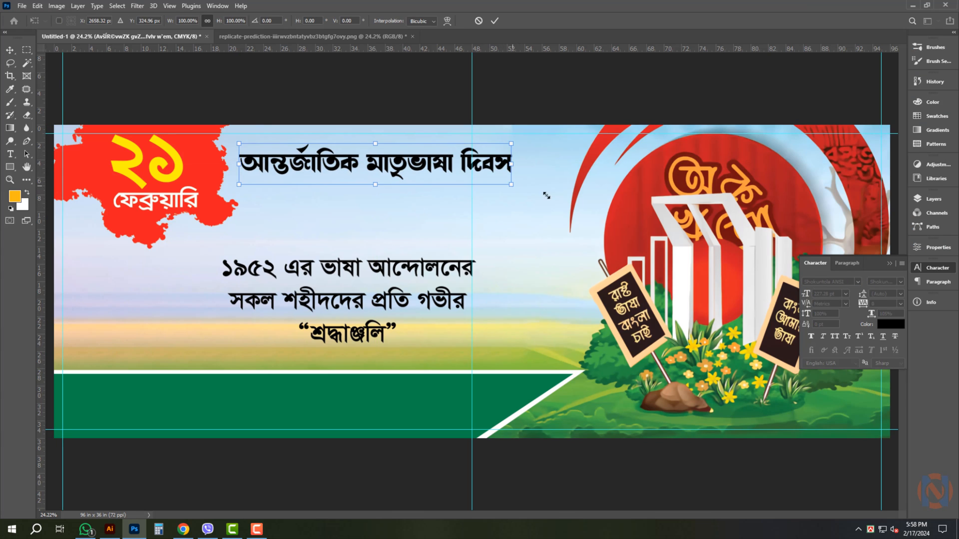
{"action": "left_click_drag", "start_coordinate": [546, 195], "coordinate": [604, 194]}
{"action": "left_click_drag", "start_coordinate": [409, 216], "coordinate": [409, 220]}
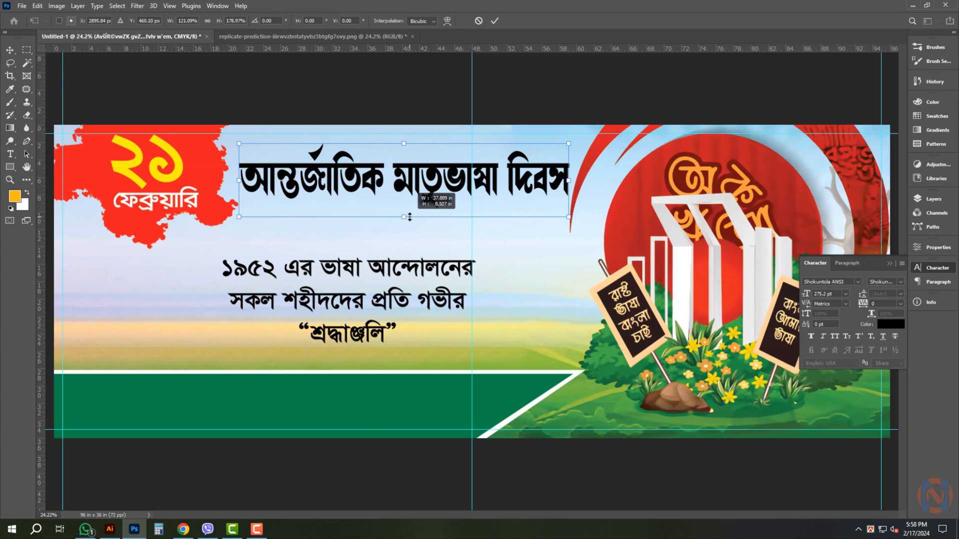
{"action": "key", "text": "Return"}
Reduce the "আন্তর্জাতিক মাতৃভাষা দিবস" heading's height to about 82% while keeping its width
{"action": "left_click", "coordinate": [354, 199]}
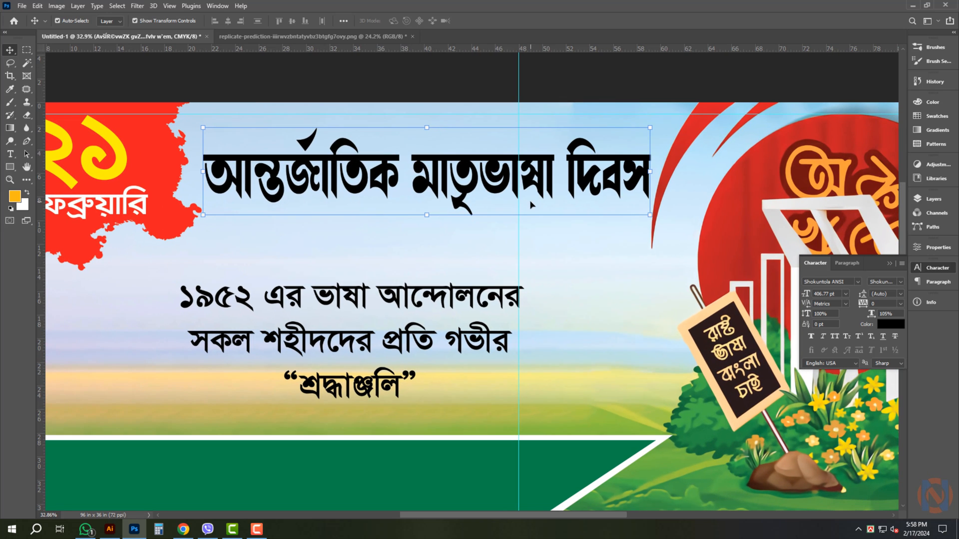
{"action": "key", "text": "t"}
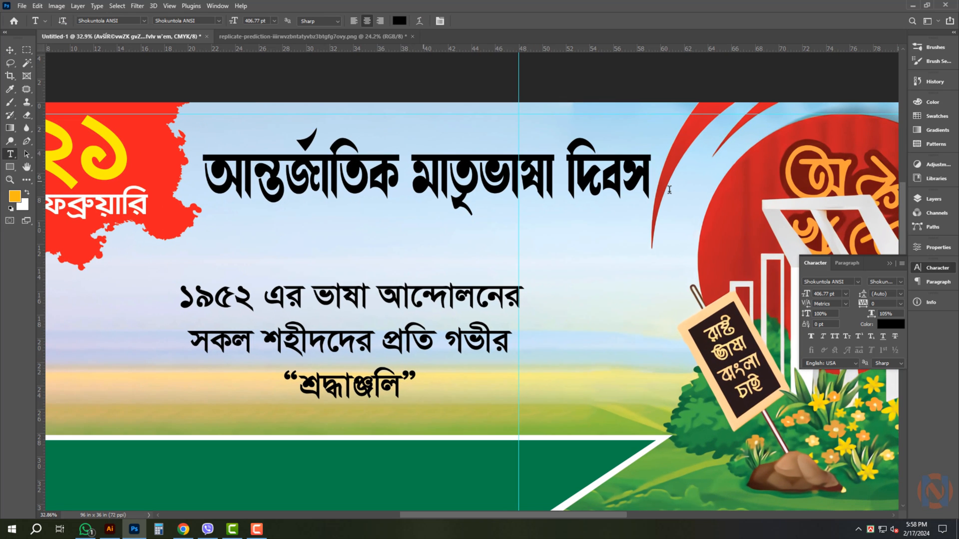
{"action": "key", "text": "ctrl+Return"}
{"action": "key", "text": "ctrl+t"}
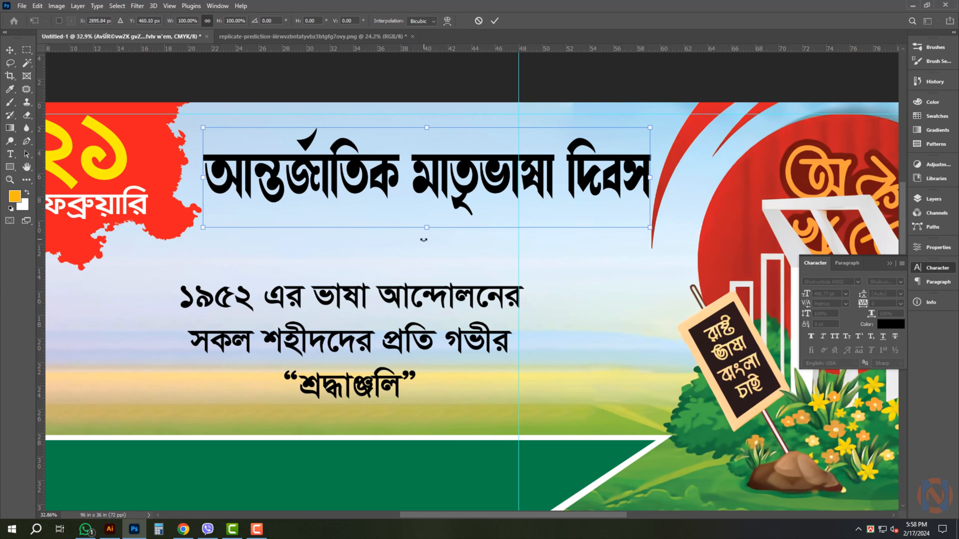
{"action": "left_click_drag", "start_coordinate": [427, 229], "coordinate": [430, 201]}
{"action": "key", "text": "Return"}
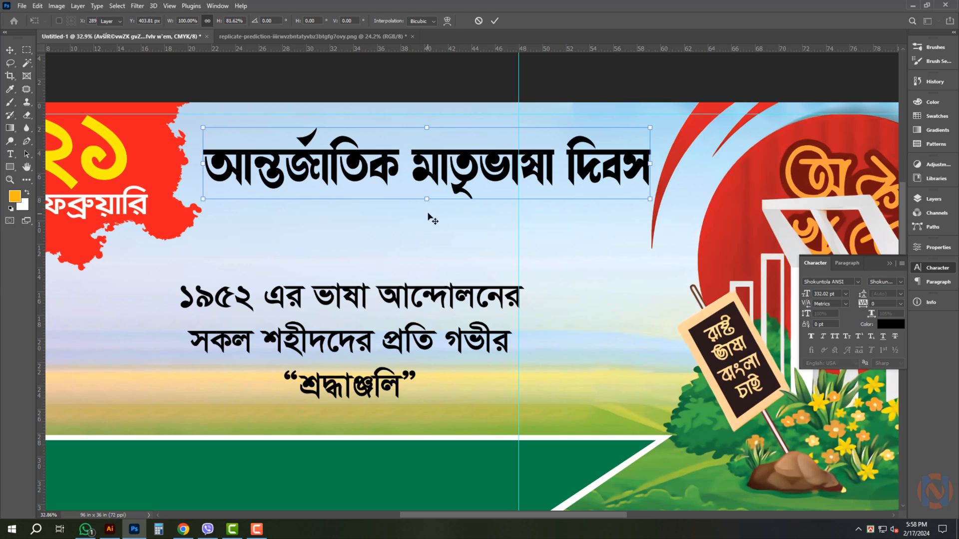
Nudge the "আন্তর্জাতিক মাতৃভাষা দিবস" heading slightly down and toward the red splash
{"action": "left_click_drag", "start_coordinate": [280, 176], "coordinate": [280, 178]}
{"action": "key", "text": "shift+Left"}
{"action": "key", "text": "shift+Left"}
{"action": "key", "text": "shift+Left"}
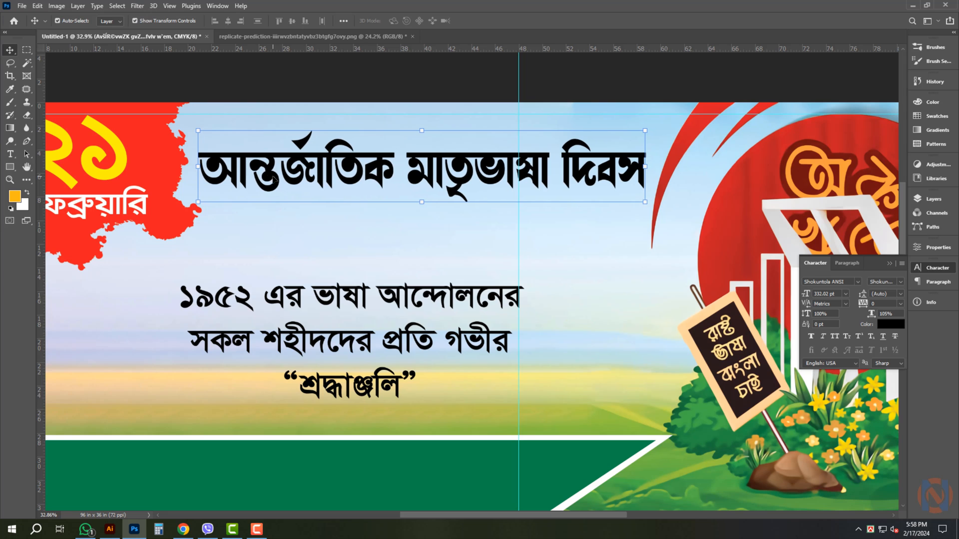
Recolor the "আন্তর্জাতিক মাতৃভাষা দিবস" heading blue with C 100, M 80, Y 0, K 0
{"action": "left_click", "coordinate": [888, 325]}
{"action": "type", "text": "80"}
{"action": "key", "text": "Tab"}
{"action": "type", "text": "0"}
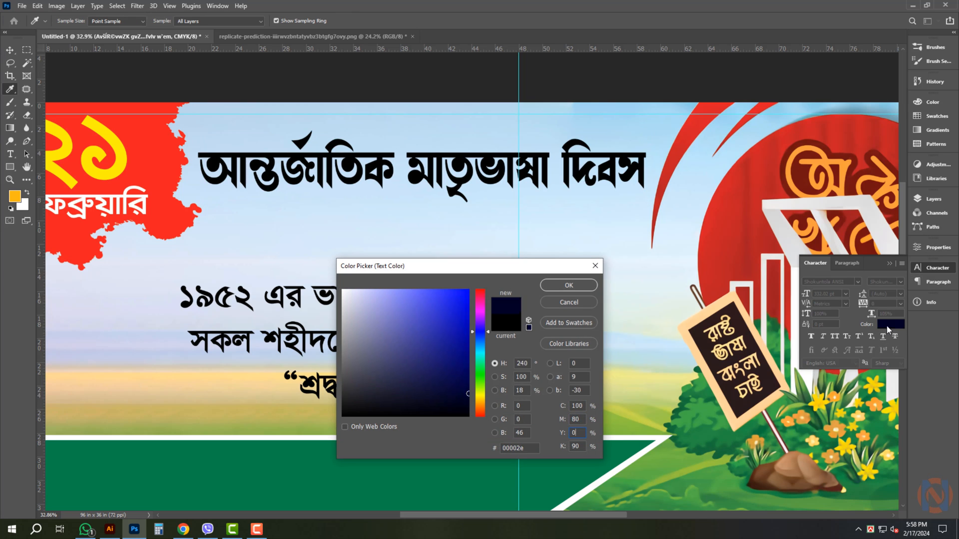
{"action": "key", "text": "Tab"}
{"action": "type", "text": "0"}
{"action": "key", "text": "Return"}
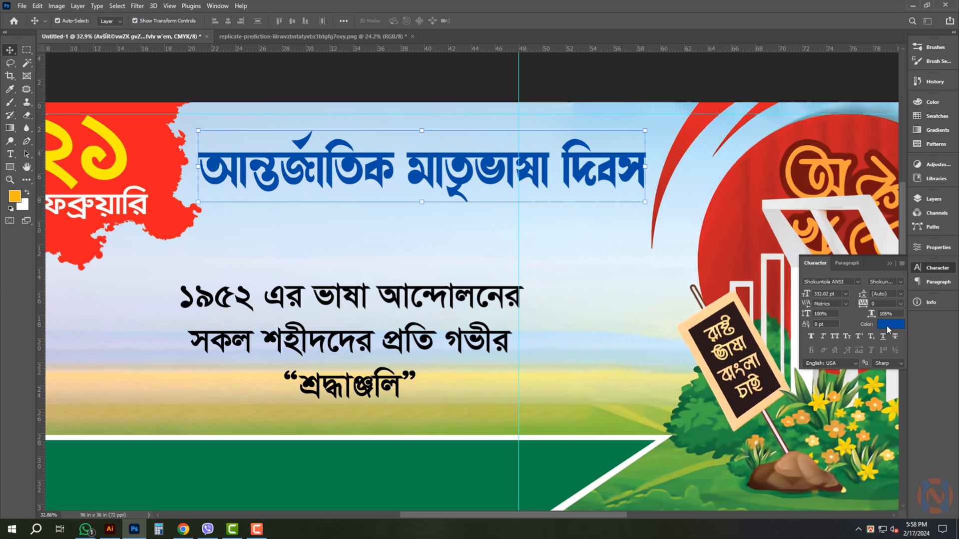
Add a drop shadow to the heading with 49% opacity, about 30 px distance and about 29 px size
{"action": "left_click", "coordinate": [934, 199]}
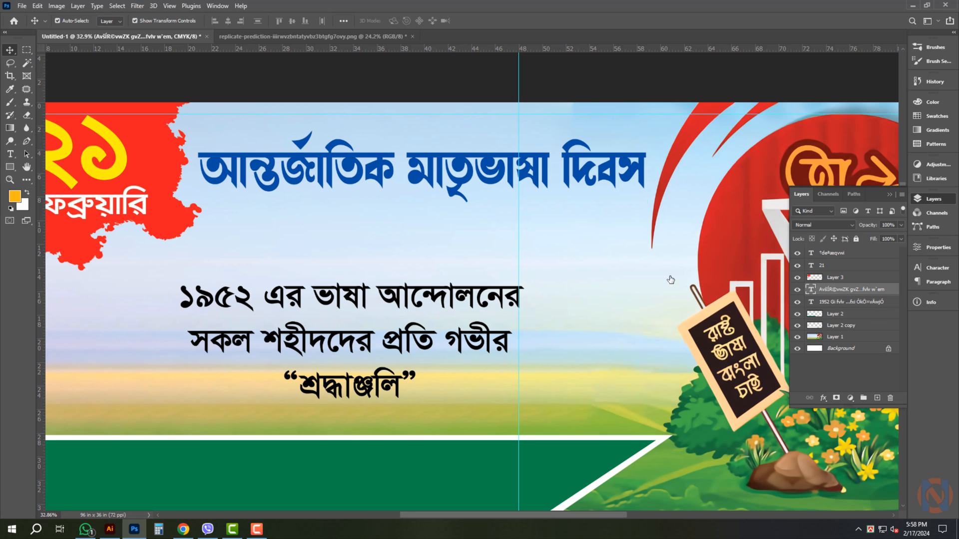
{"action": "left_click", "coordinate": [392, 464]}
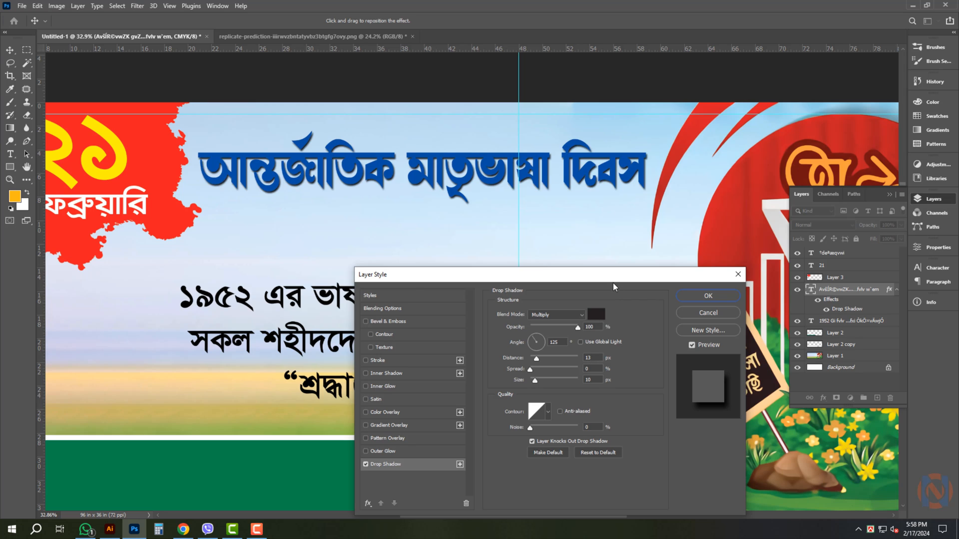
{"action": "left_click_drag", "start_coordinate": [613, 283], "coordinate": [774, 178]}
{"action": "left_click", "coordinate": [714, 225]}
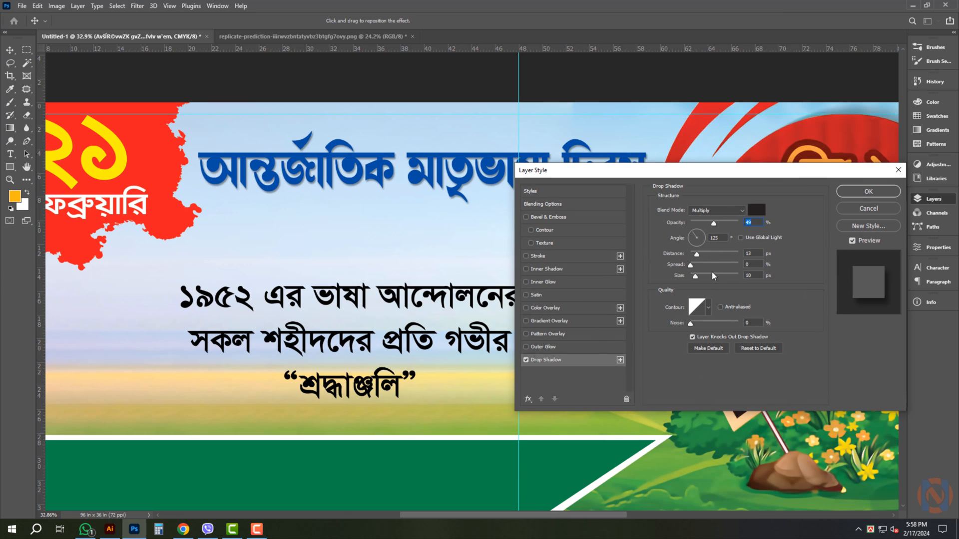
{"action": "left_click", "coordinate": [704, 253]}
{"action": "left_click_drag", "start_coordinate": [697, 276], "coordinate": [700, 275]}
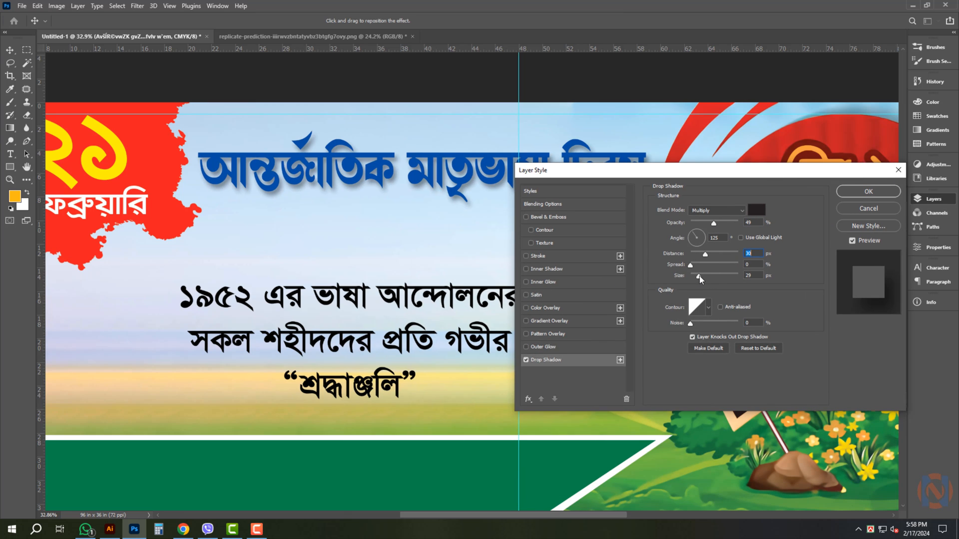
{"action": "left_click", "coordinate": [704, 254]}
Add a 12 px white outside stroke to the heading and apply the layer style
{"action": "left_click", "coordinate": [576, 254]}
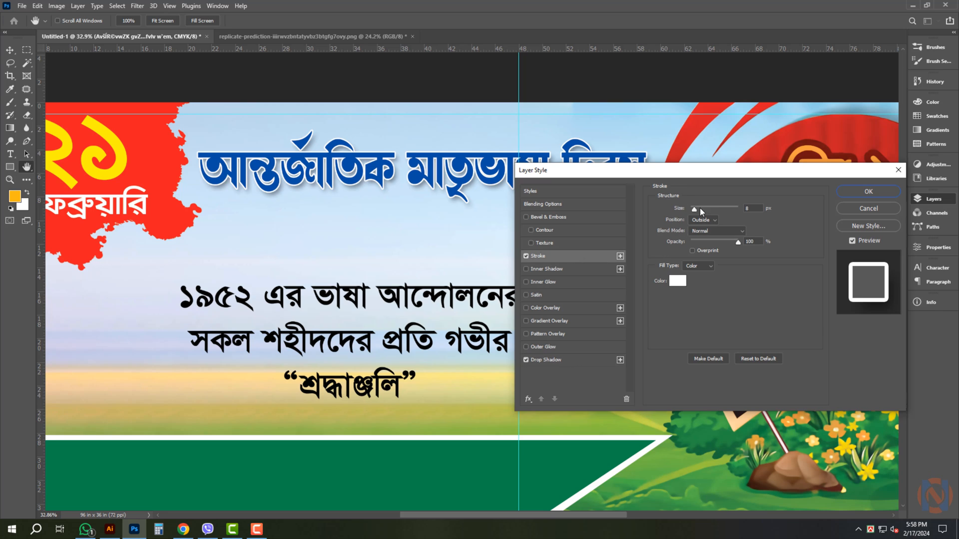
{"action": "type", "text": "16"}
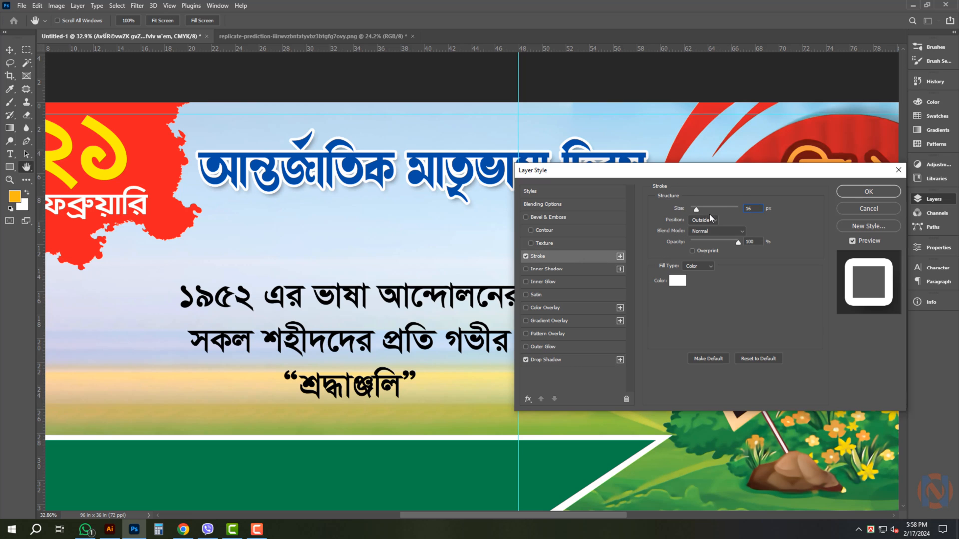
{"action": "key", "text": "Return"}
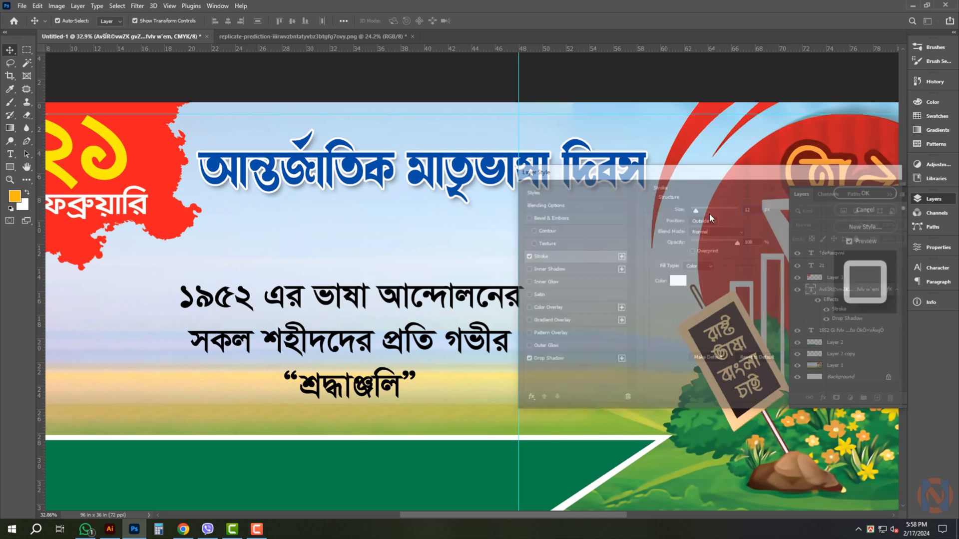
Move the three-line "১৯৫২ এর ভাষা আন্দোলনের" text block up to just below the blue heading
{"action": "left_click", "coordinate": [433, 305]}
{"action": "scroll", "coordinate": [436, 295], "scroll_direction": "down", "scroll_amount": 1}
{"action": "left_click_drag", "start_coordinate": [416, 298], "coordinate": [441, 242]}
Cut the "শ্রদ্ধাঞ্জলি" line from the text block and paste it as the text of a duplicate layer placed just below
{"action": "key", "text": "t"}
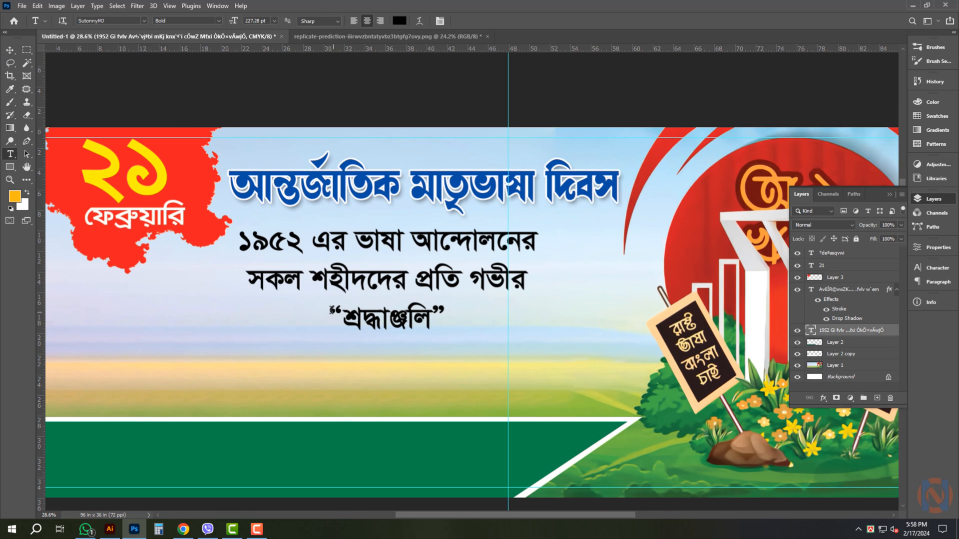
{"action": "key", "text": "ctrl+x"}
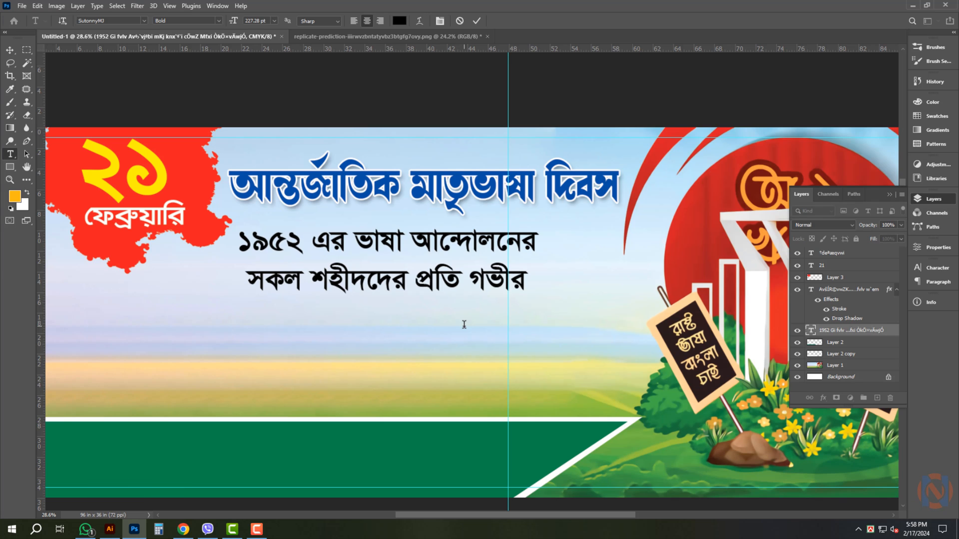
{"action": "left_click_drag", "start_coordinate": [437, 290], "coordinate": [424, 355]}
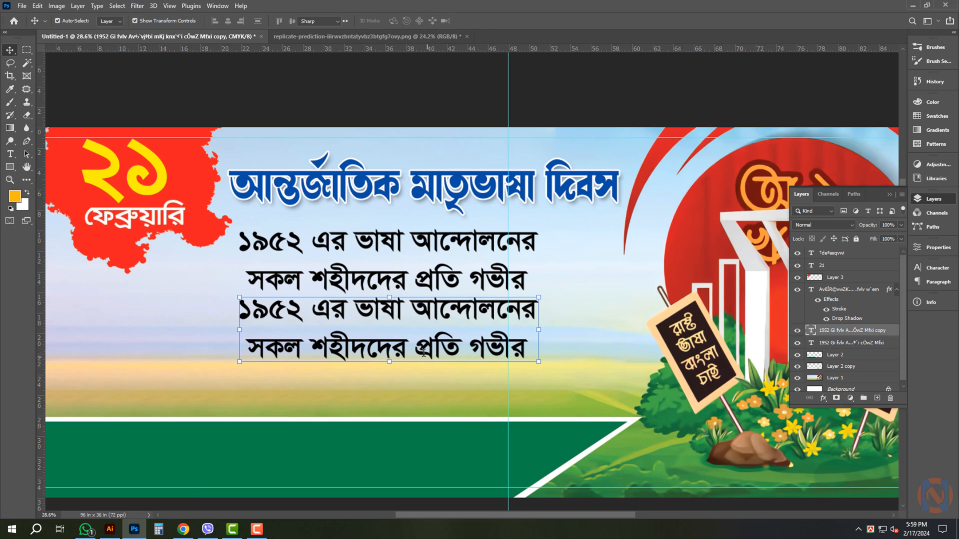
{"action": "key", "text": "ctrl+a"}
{"action": "key", "text": "ctrl+v"}
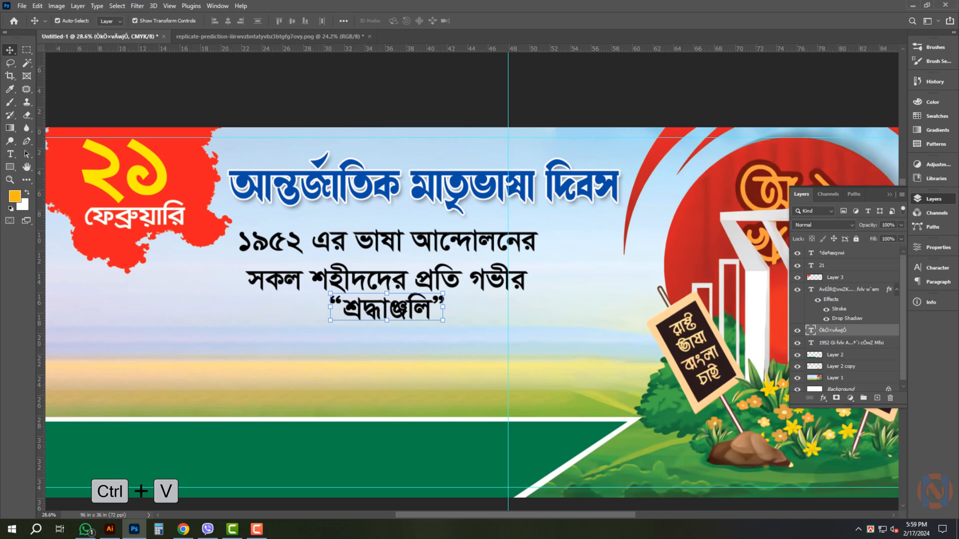
{"action": "left_click_drag", "start_coordinate": [415, 355], "coordinate": [415, 329]}
Change the font of the "শ্রদ্ধাঞ্জলি" text to Shorif Sayef Bijoy 52 Regular
{"action": "left_click", "coordinate": [931, 269]}
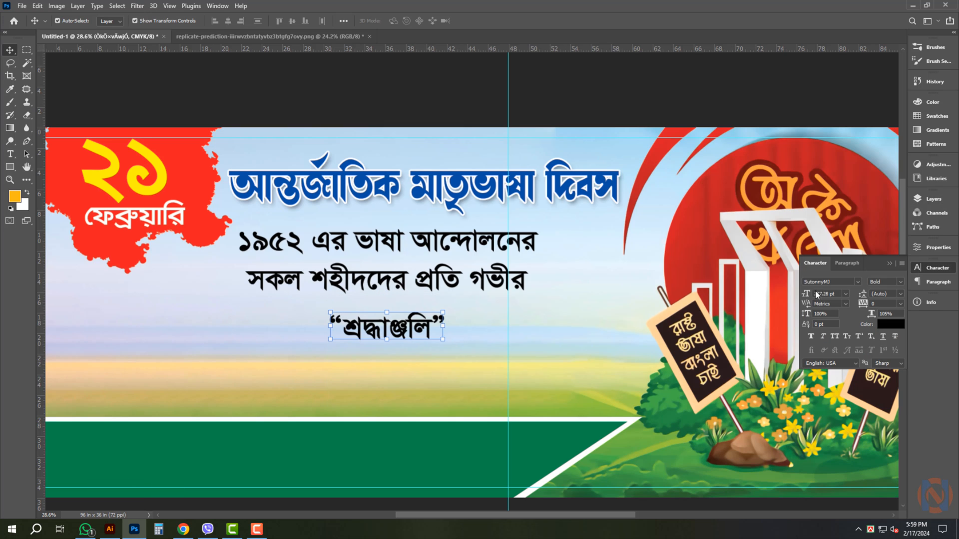
{"action": "type", "text": "shor"}
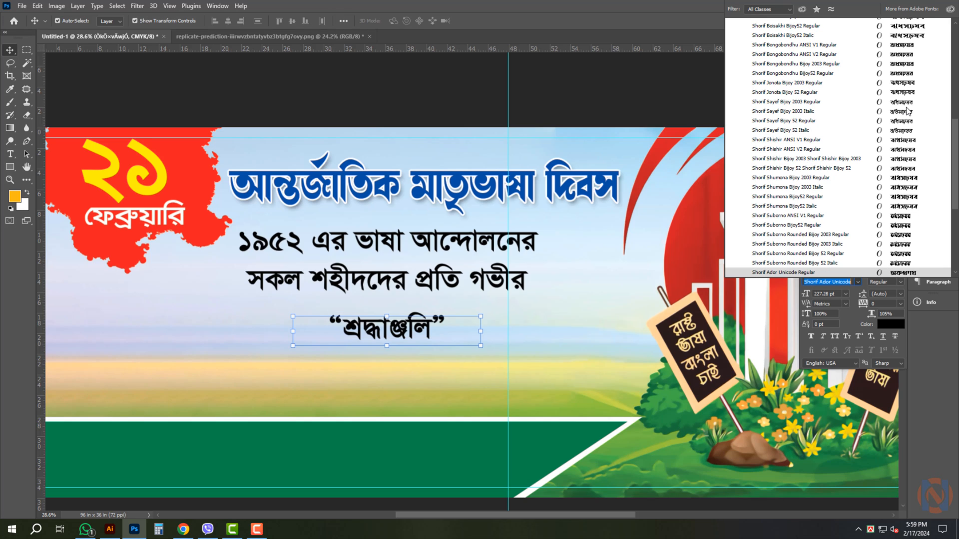
{"action": "scroll", "coordinate": [909, 116], "scroll_direction": "down", "scroll_amount": 1}
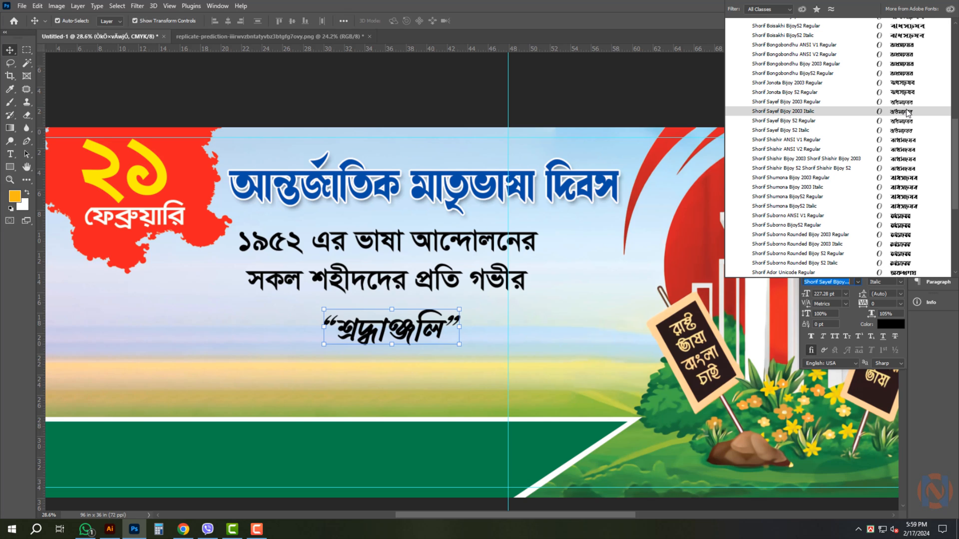
{"action": "left_click", "coordinate": [906, 121]}
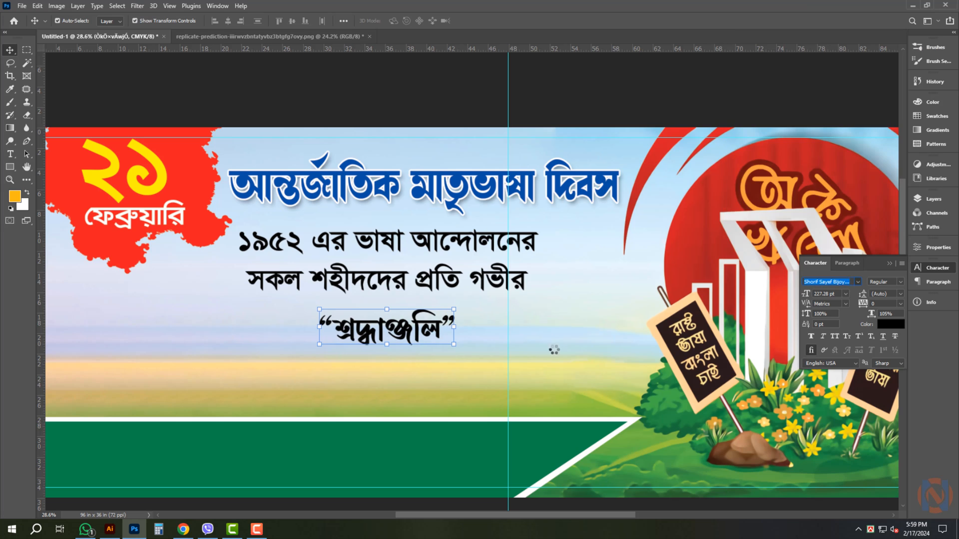
Recolor the "শ্রদ্ধাঞ্জলি" text red with C 0, M 100, Y 100, K 0
{"action": "left_click", "coordinate": [893, 323]}
{"action": "type", "text": "0"}
{"action": "key", "text": "Tab"}
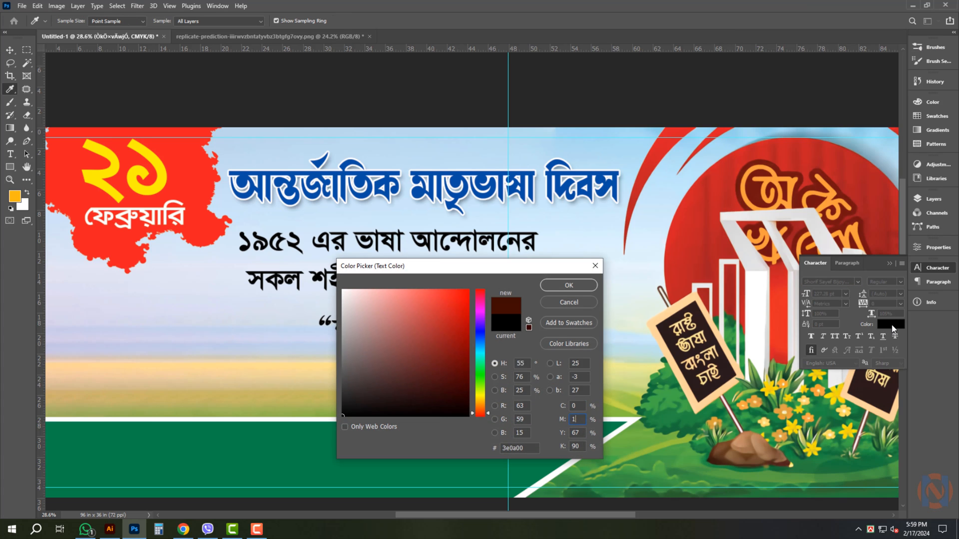
{"action": "type", "text": "100\t100"}
{"action": "key", "text": "Tab"}
{"action": "type", "text": "0"}
{"action": "key", "text": "Return"}
Enlarge the red "শ্রদ্ধাঞ্জলি" text from its center to about 335 pt
{"action": "key", "text": "ctrl+t"}
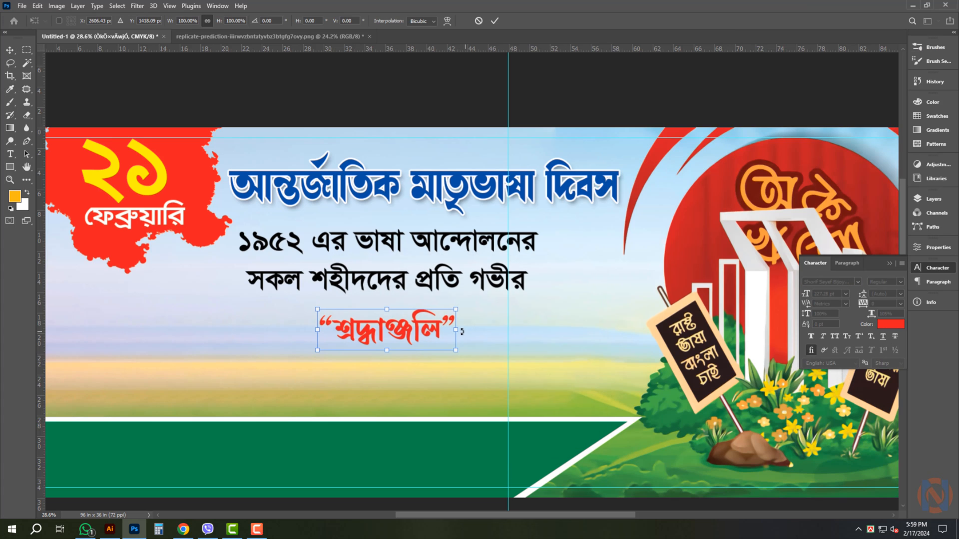
{"action": "left_click_drag", "start_coordinate": [454, 328], "coordinate": [442, 354]}
{"action": "key", "text": "Return"}
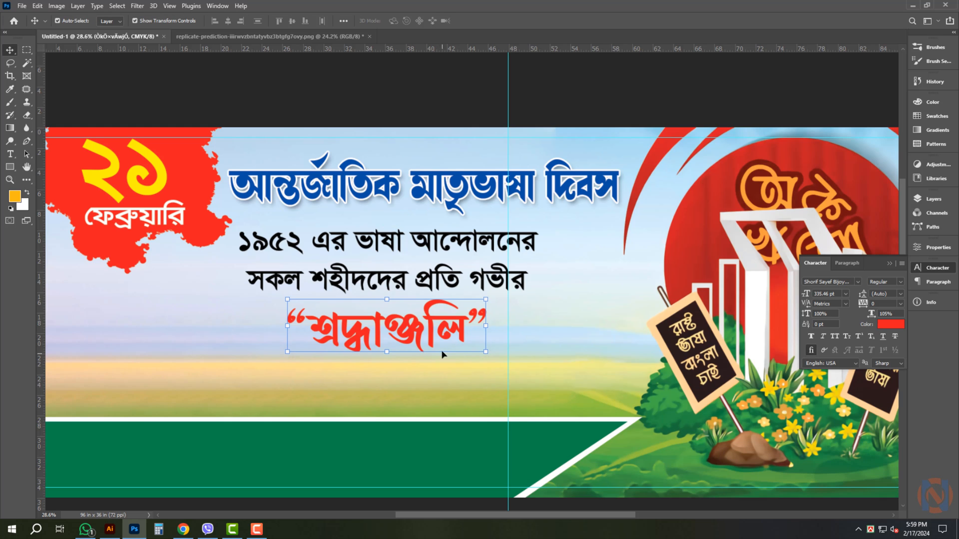
Scale the two-line text and "শ্রদ্ধাঞ্জলি" together to about 124% and center them between the heading and the green footer
{"action": "left_click", "coordinate": [442, 282], "text": "shift"}
{"action": "key", "text": "ctrl+t"}
{"action": "left_click_drag", "start_coordinate": [538, 352], "coordinate": [581, 369]}
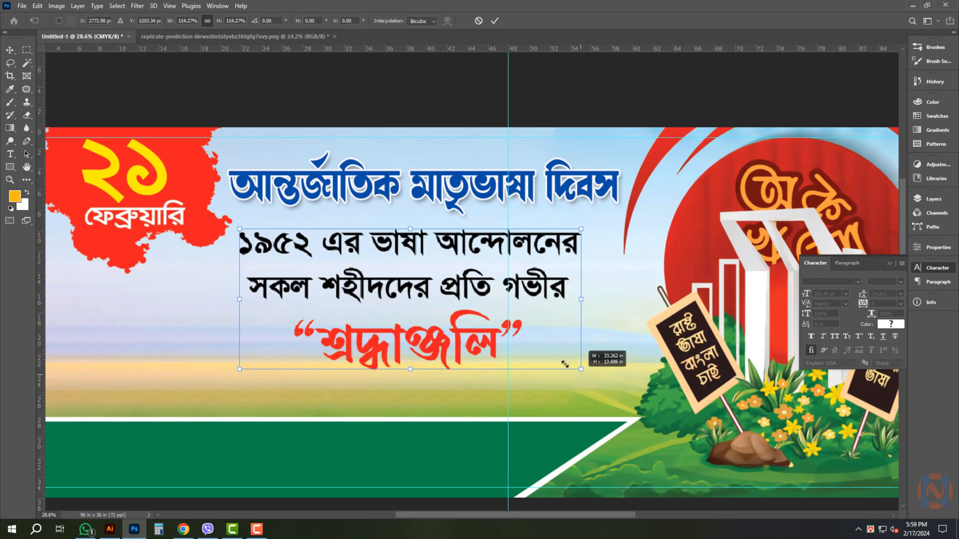
{"action": "left_click_drag", "start_coordinate": [484, 356], "coordinate": [497, 387]}
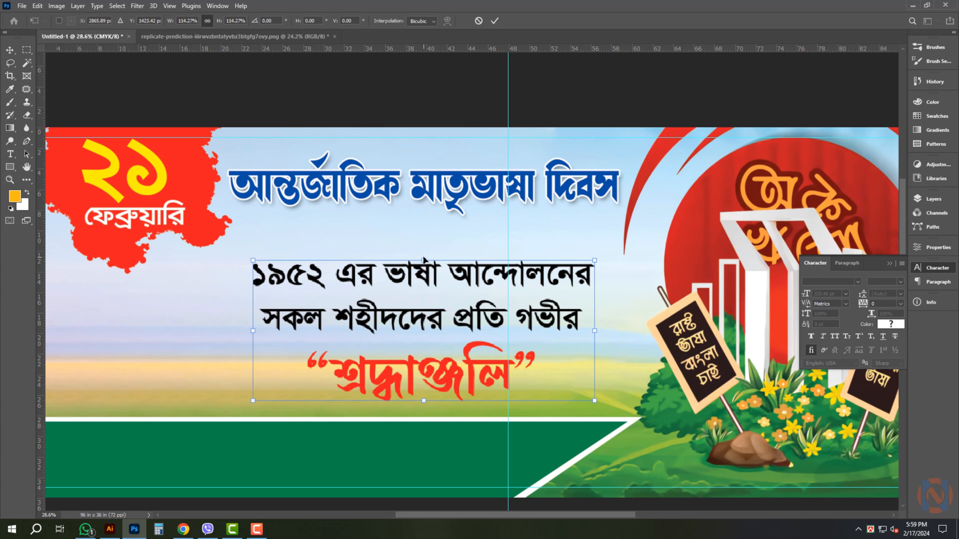
{"action": "left_click_drag", "start_coordinate": [424, 260], "coordinate": [445, 277]}
{"action": "key", "text": "Return"}
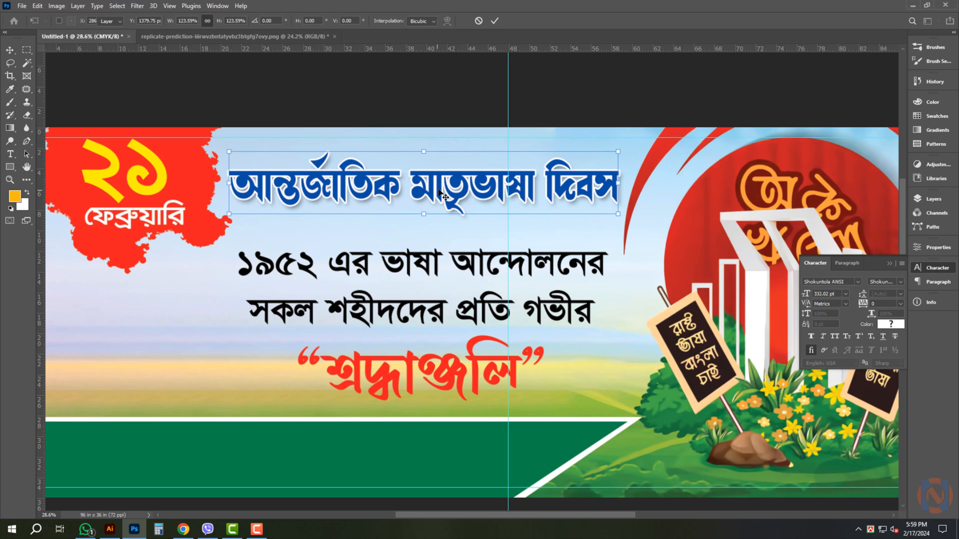
{"action": "left_click", "coordinate": [439, 191]}
{"action": "left_click", "coordinate": [933, 198]}
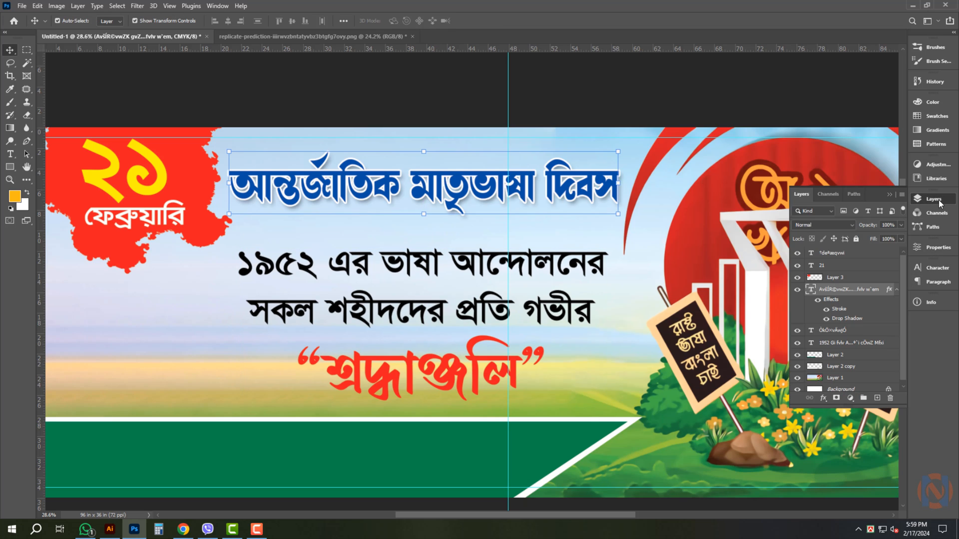
{"action": "left_click", "coordinate": [944, 273]}
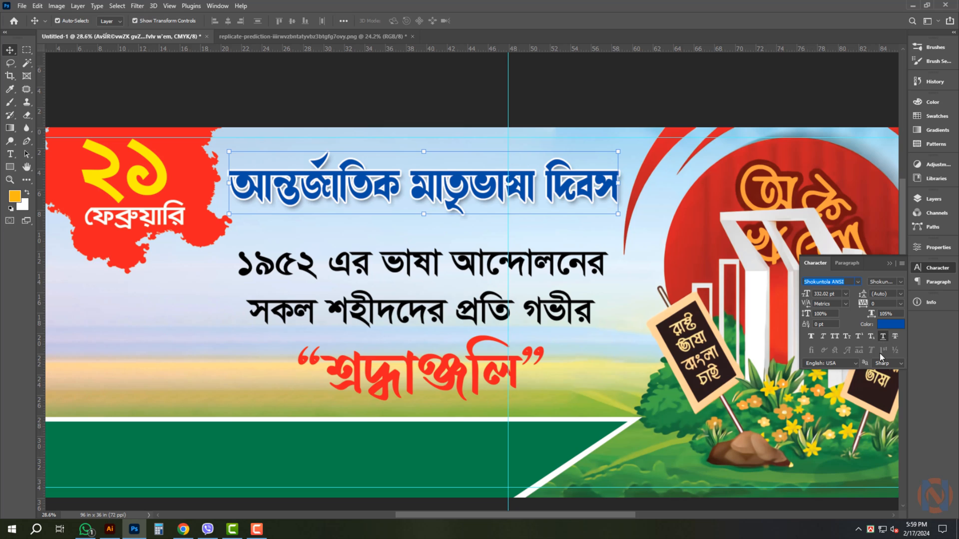
{"action": "left_click", "coordinate": [584, 114]}
{"action": "key", "text": "ctrl+z"}
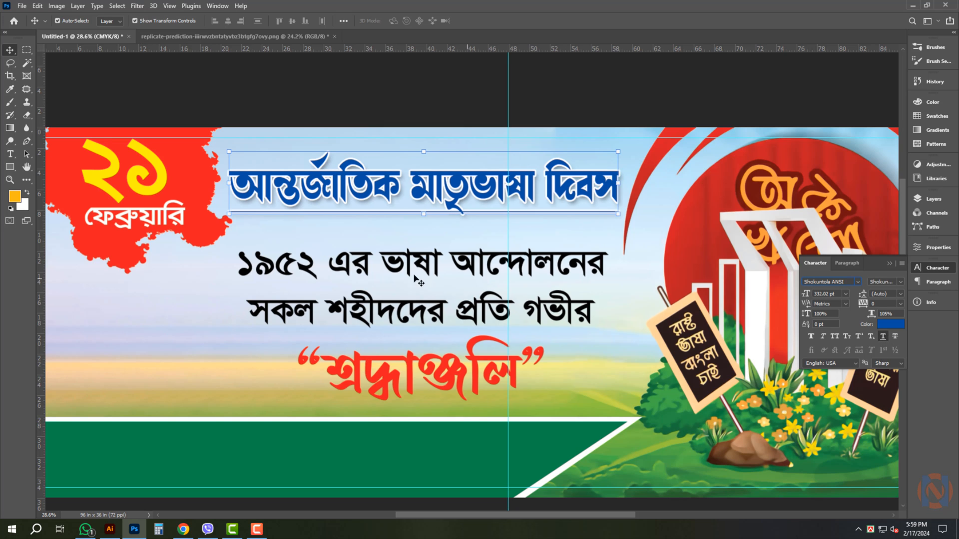
Change the font of the two-line "১৯৫২ এর ভাষা আন্দোলনের" text to KongshoMJ Bold
{"action": "left_click_drag", "start_coordinate": [419, 276], "coordinate": [429, 276]}
{"action": "left_click", "coordinate": [421, 263]}
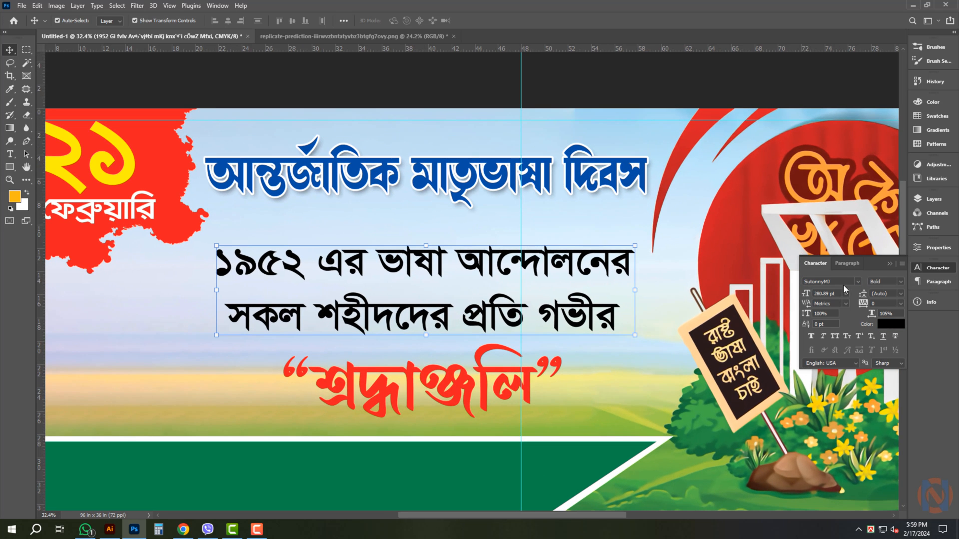
{"action": "type", "text": "kong"}
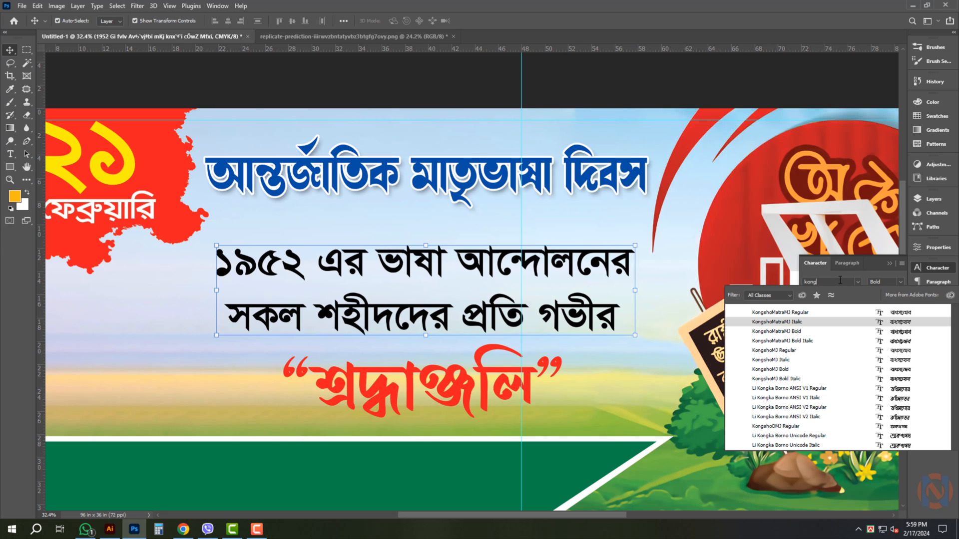
{"action": "left_click", "coordinate": [791, 369]}
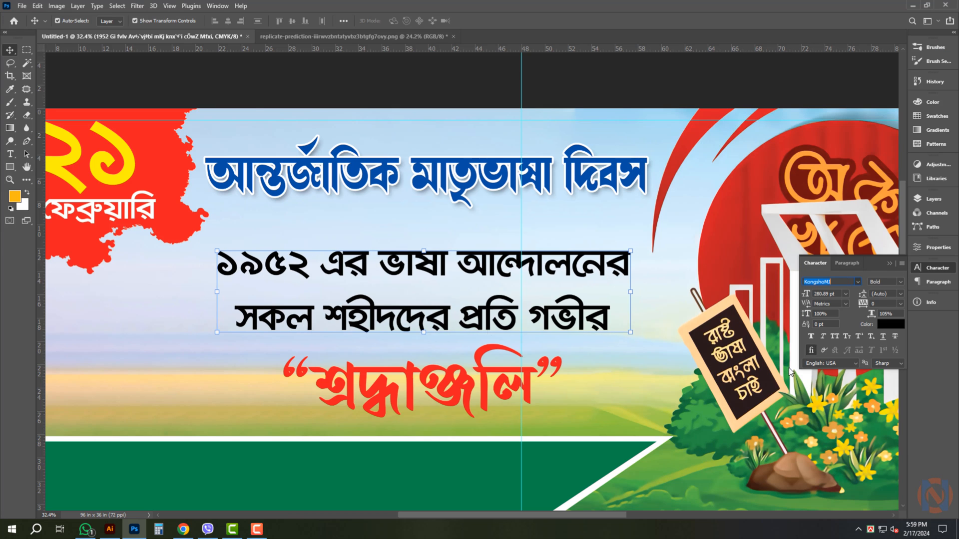
Set the "সকল শহীদদের প্রতি গভীর" line to about 312 pt and the two-line text's leading to 200 pt
{"action": "key", "text": "t"}
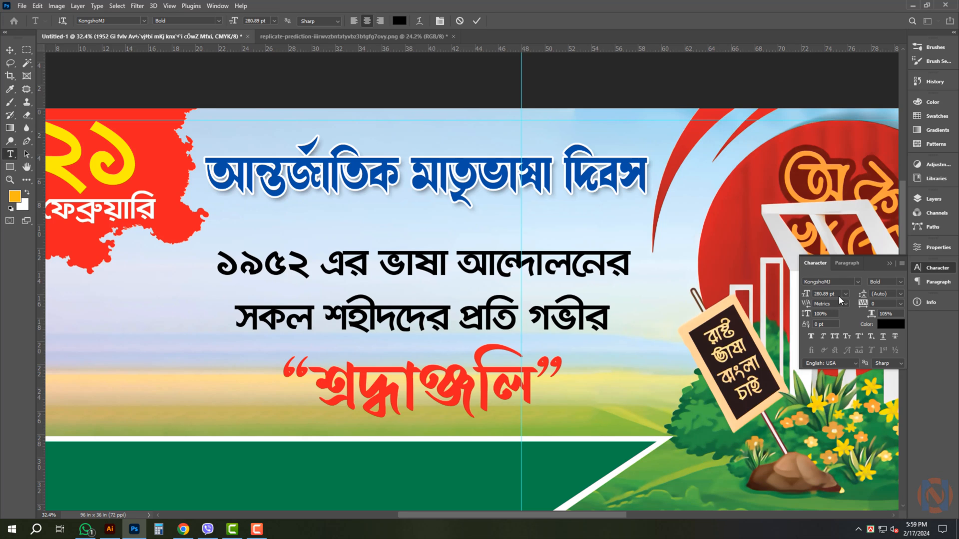
{"action": "key", "text": "shift+Up"}
{"action": "key", "text": "shift+Up"}
{"action": "key", "text": "shift+Up"}
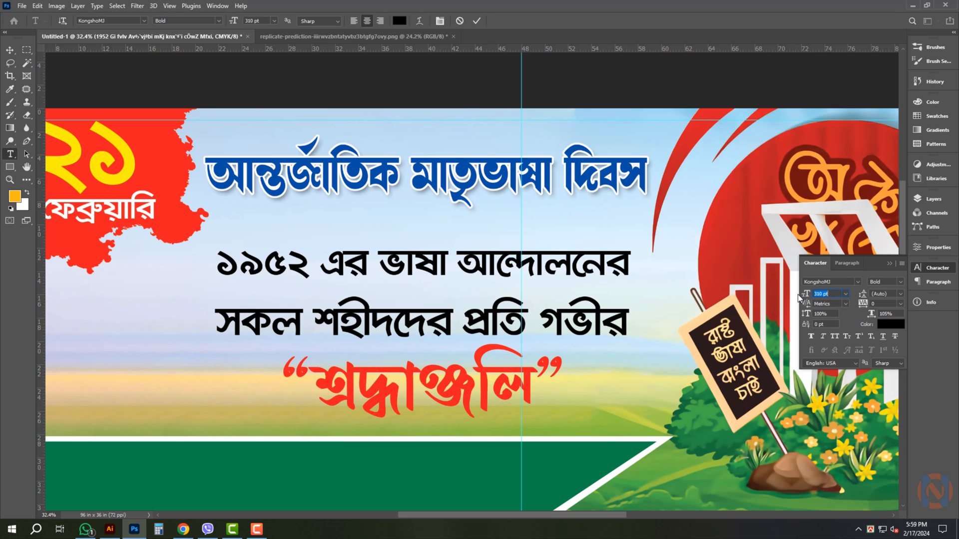
{"action": "key", "text": "Up"}
{"action": "key", "text": "Up"}
{"action": "key", "text": "Up"}
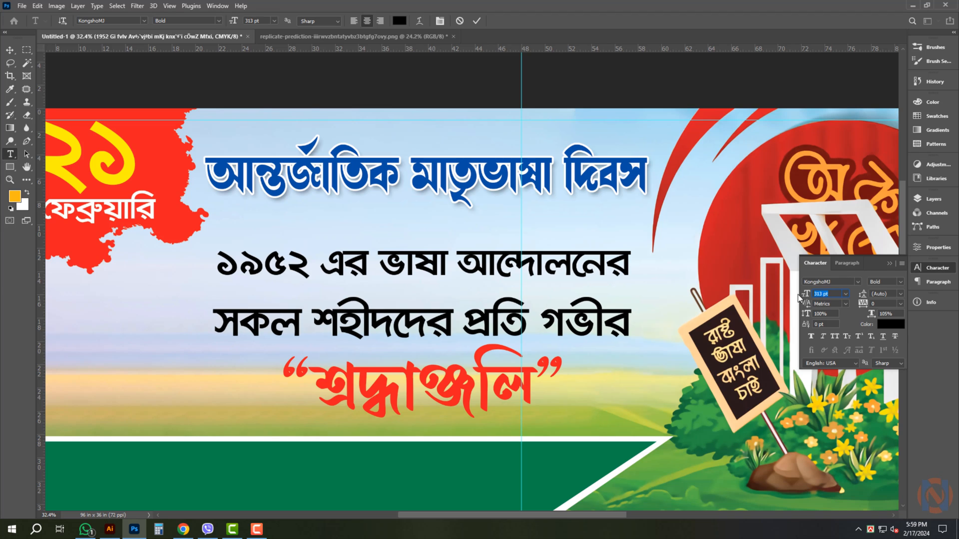
{"action": "key", "text": "Down"}
{"action": "left_click", "coordinate": [9, 50]}
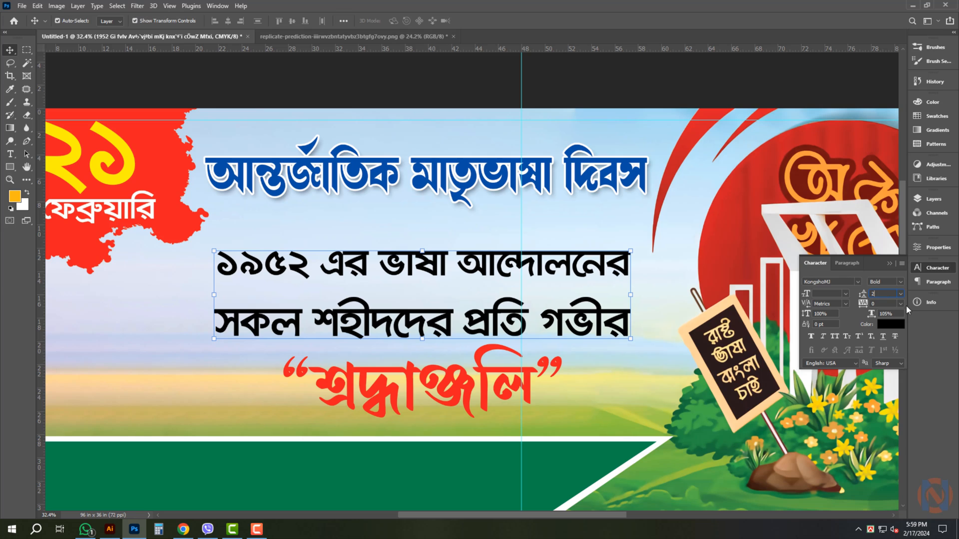
{"action": "key", "text": "Return"}
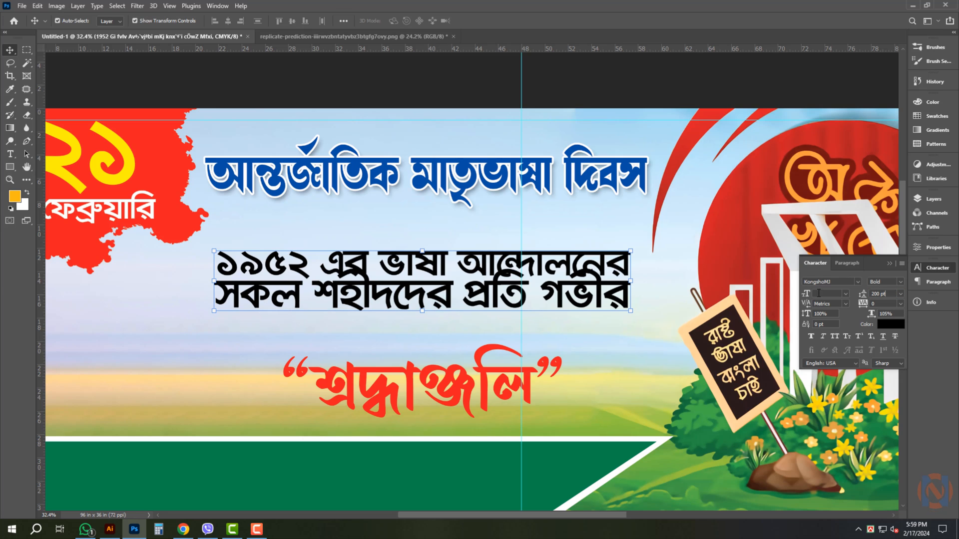
Set the two-line "১৯৫২ এর ভাষা আন্দোলনের" text's leading to 350 pt and move the text up towards the blue heading
{"action": "key", "text": "Return"}
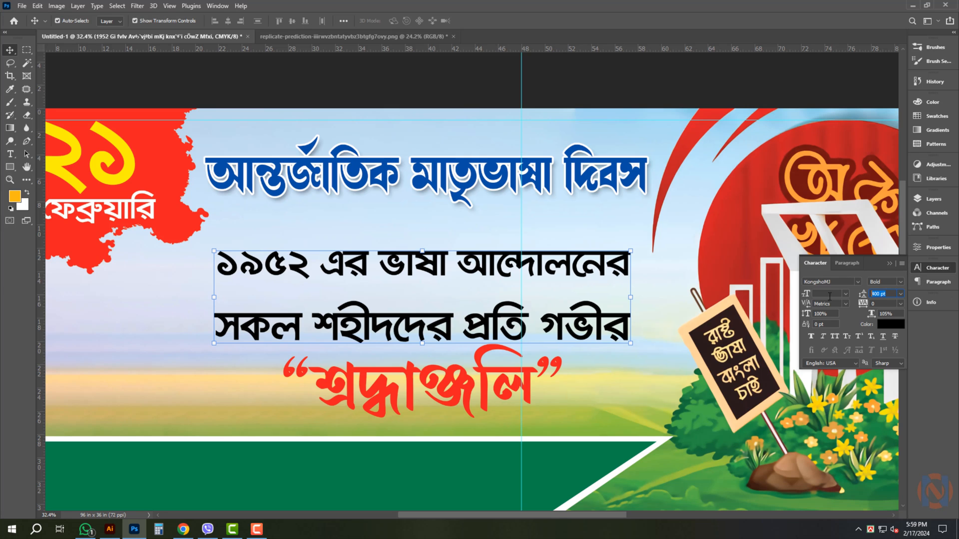
{"action": "type", "text": "350"}
{"action": "key", "text": "Return"}
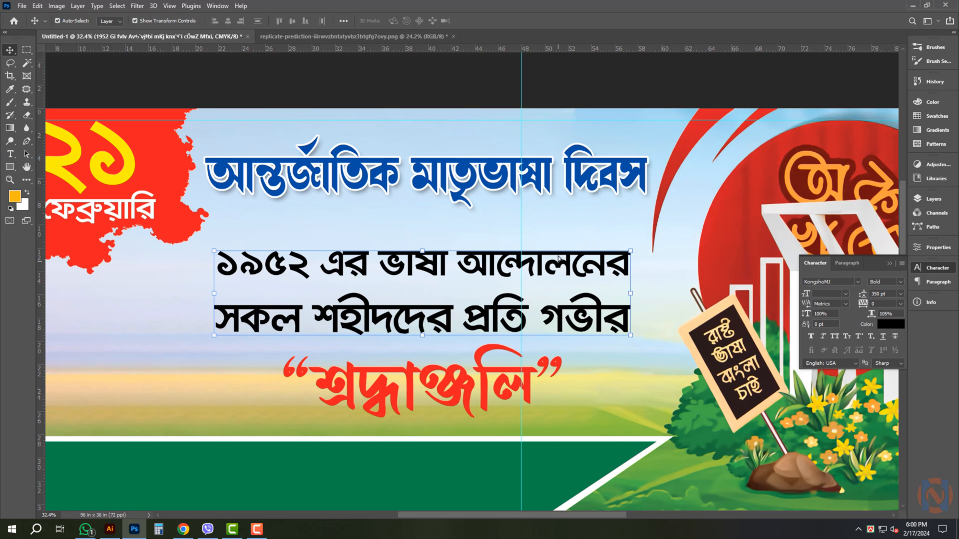
{"action": "left_click_drag", "start_coordinate": [558, 258], "coordinate": [559, 231]}
Scale the two-line text from its center to about 90% and shift it slightly up beneath the heading
{"action": "key", "text": "ctrl+t"}
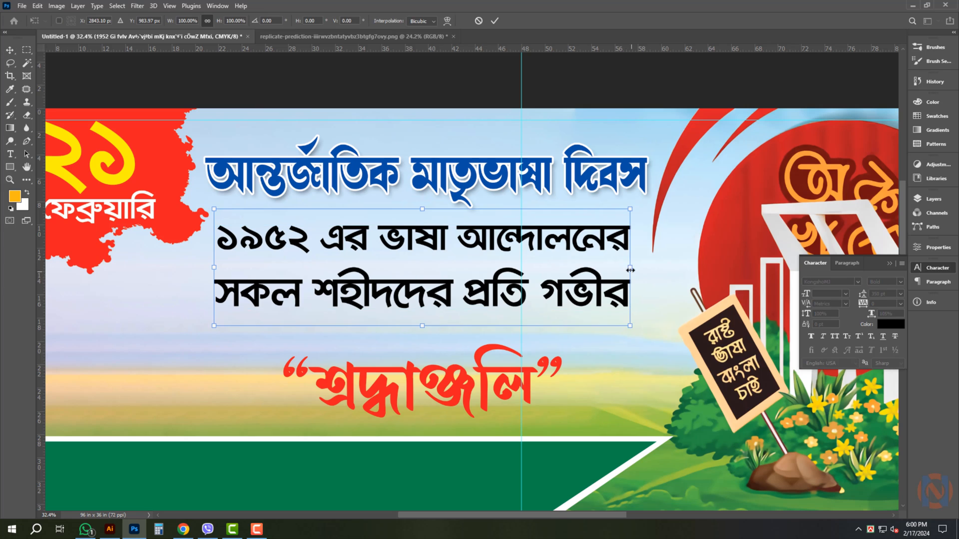
{"action": "left_click_drag", "start_coordinate": [630, 269], "coordinate": [611, 267]}
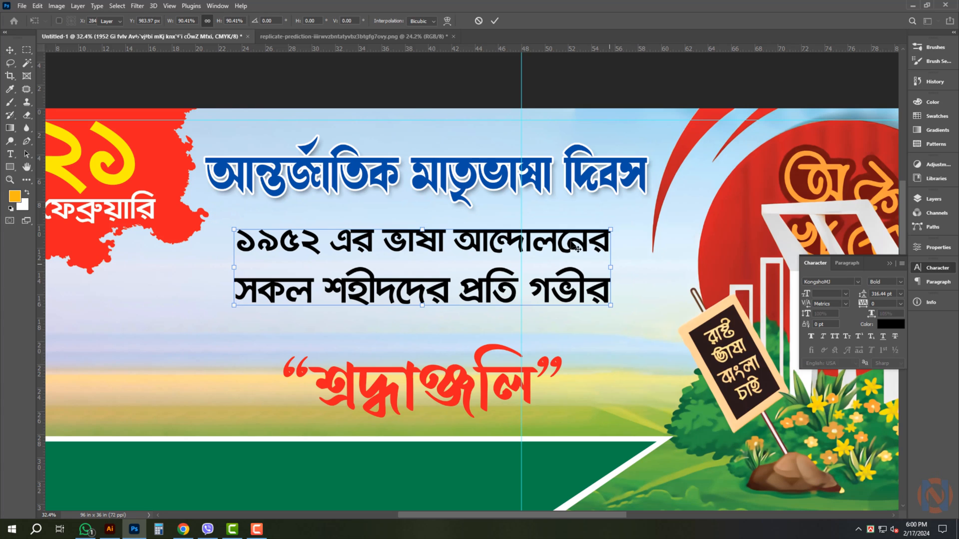
{"action": "key", "text": "Return"}
{"action": "left_click_drag", "start_coordinate": [571, 242], "coordinate": [571, 238]}
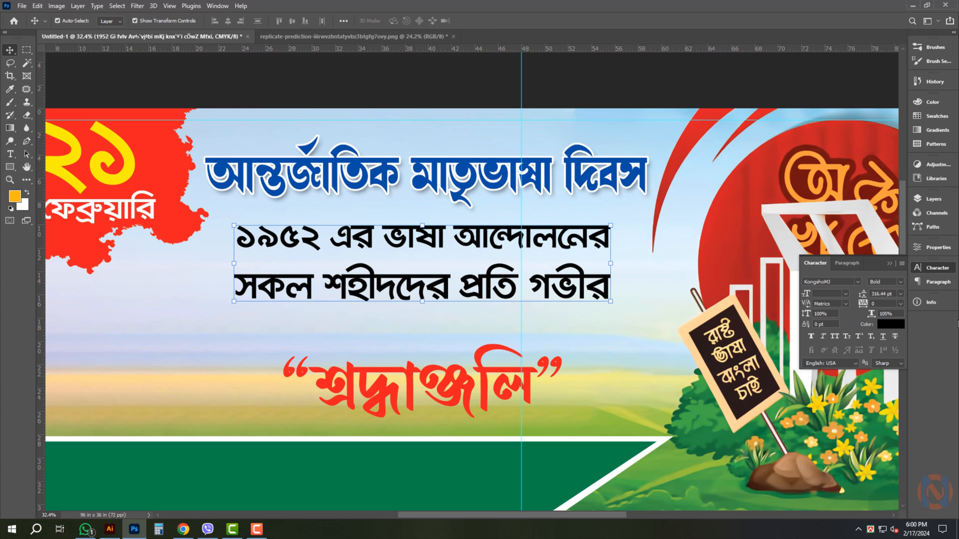
Add a Stroke and a Drop Shadow effect to the two-line black text layer
{"action": "left_click", "coordinate": [932, 199]}
{"action": "double_click", "coordinate": [874, 343]}
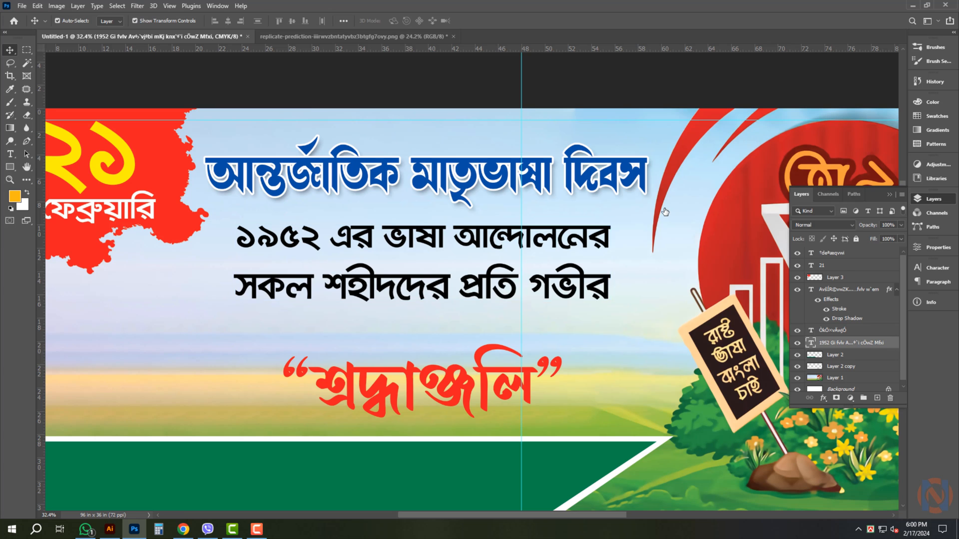
{"action": "left_click", "coordinate": [573, 359]}
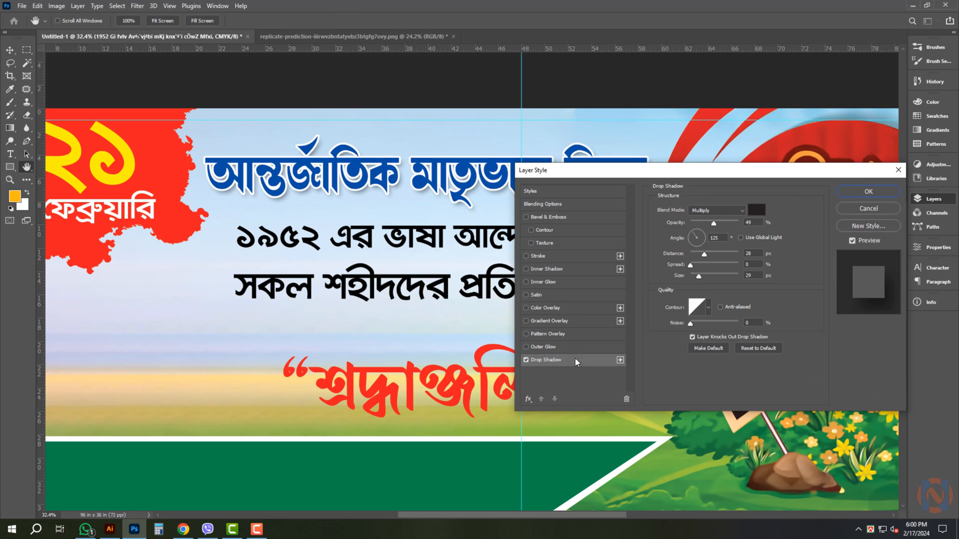
{"action": "left_click", "coordinate": [566, 256]}
{"action": "key", "text": "Return"}
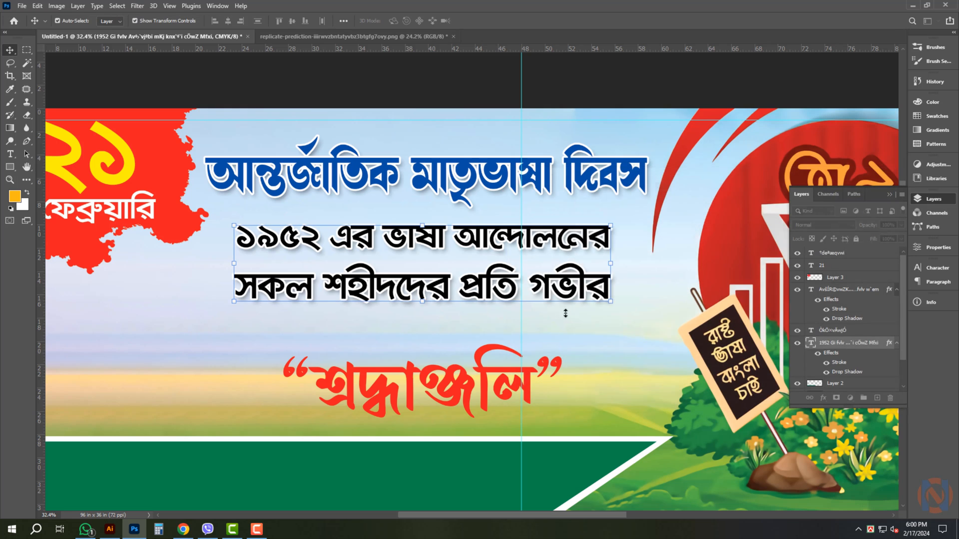
Change the font of the red "শ্রদ্ধাঞ্জলি" text to Li Shobuj Nolua ANSI V1 Regular
{"action": "left_click", "coordinate": [479, 362]}
{"action": "key", "text": "ctrl+t"}
{"action": "key", "text": "Return"}
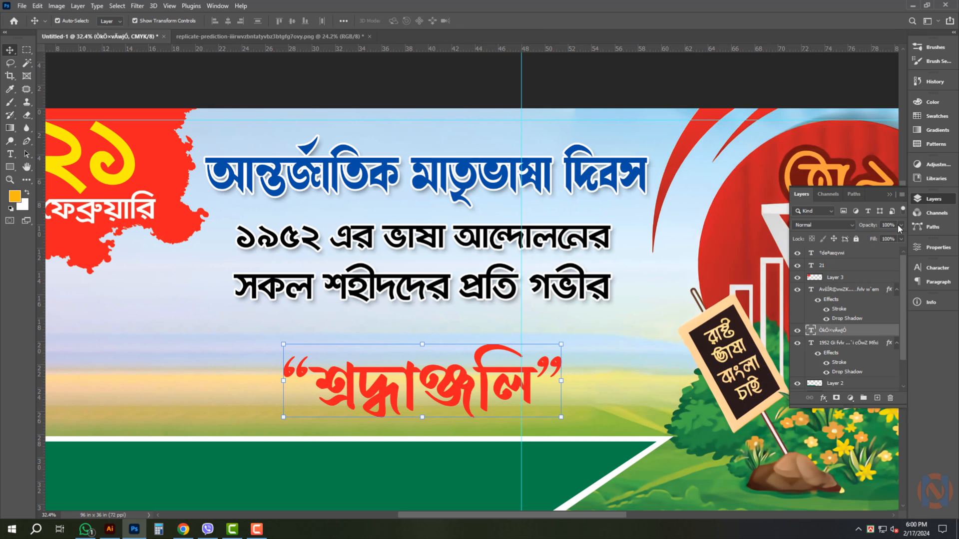
{"action": "left_click", "coordinate": [933, 268]}
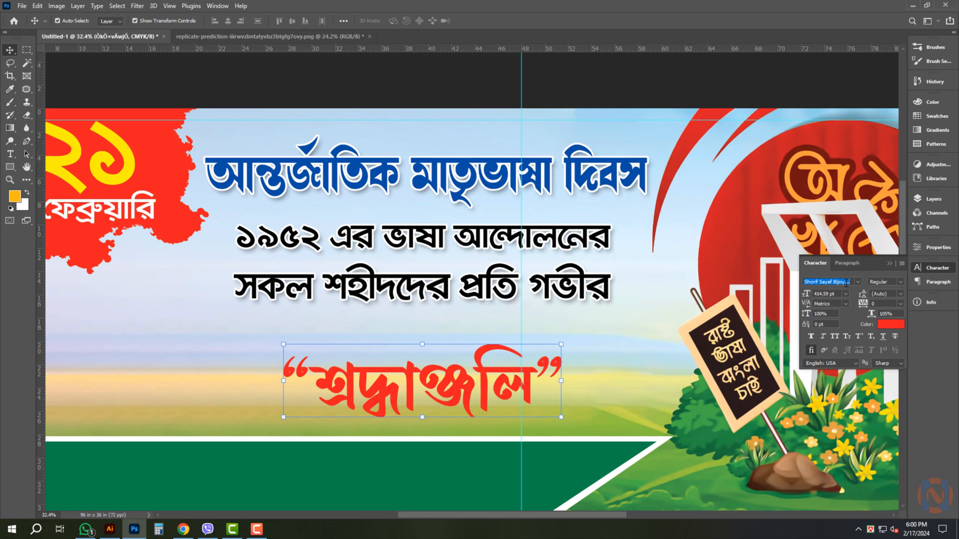
{"action": "type", "text": "li n"}
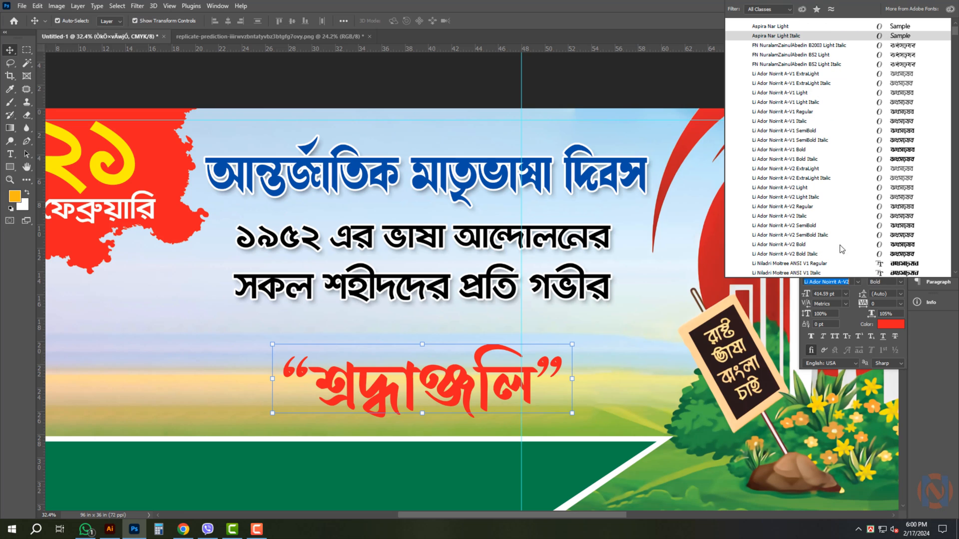
{"action": "scroll", "coordinate": [902, 250], "scroll_direction": "down", "scroll_amount": 5}
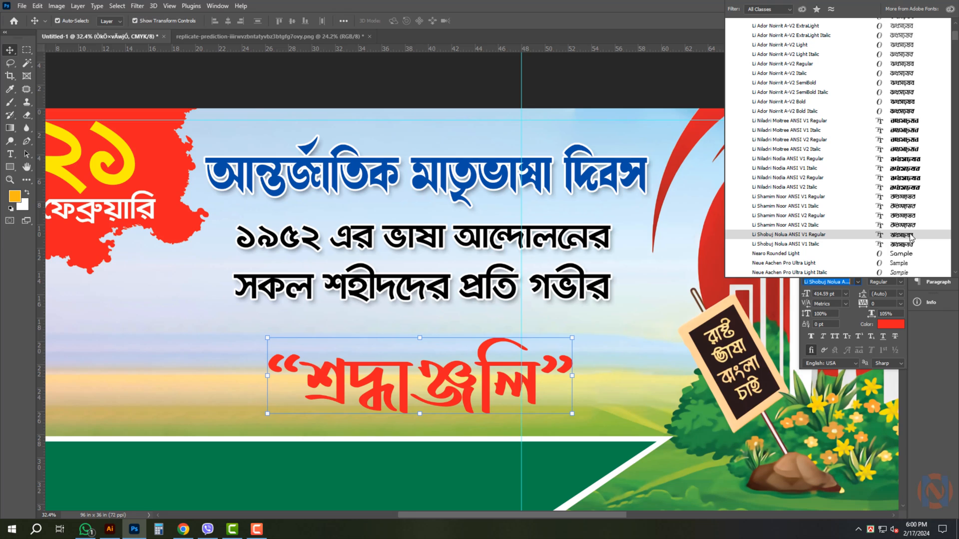
{"action": "left_click", "coordinate": [911, 239]}
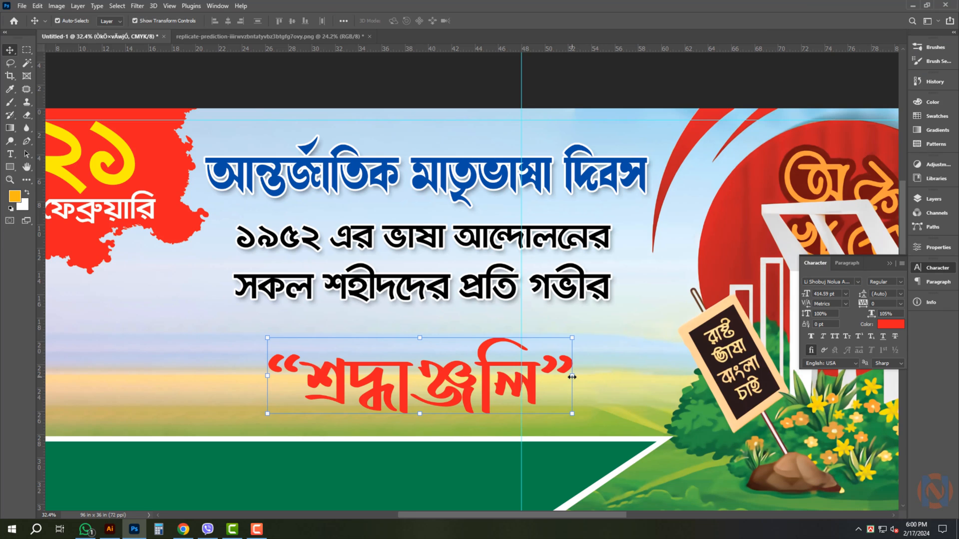
Stretch "শ্রদ্ধাঞ্জলি" vertically to about 496 pt and center it and the two-line text horizontally under the blue heading
{"action": "key", "text": "ctrl+t"}
{"action": "left_click_drag", "start_coordinate": [419, 338], "coordinate": [429, 319]}
{"action": "key", "text": "Return"}
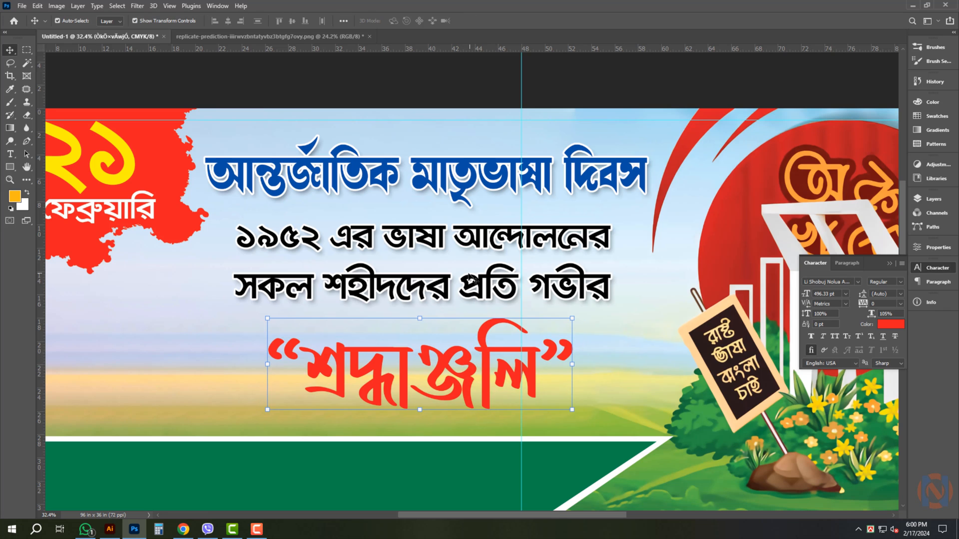
{"action": "left_click", "coordinate": [469, 285], "text": "shift"}
{"action": "left_click", "coordinate": [474, 178], "text": "shift"}
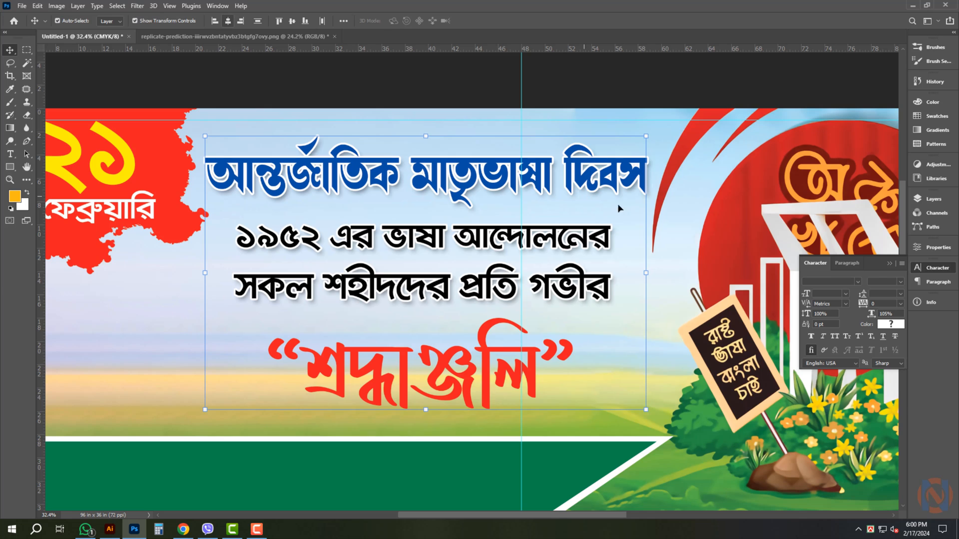
Stretch "শ্রদ্ধাঞ্জলি" vertically to about 516 pt and nudge it down towards the green footer
{"action": "left_click", "coordinate": [464, 380]}
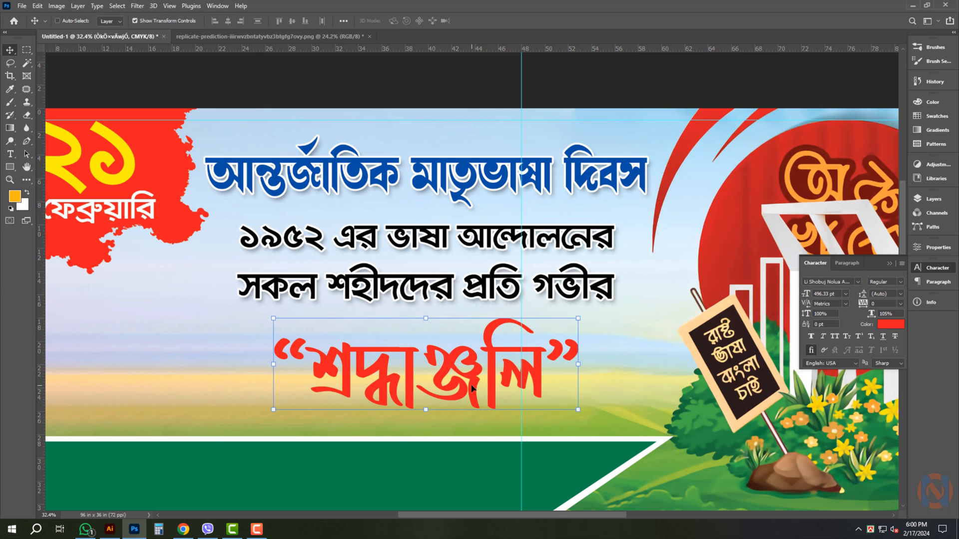
{"action": "key", "text": "ctrl+t"}
{"action": "left_click_drag", "start_coordinate": [428, 436], "coordinate": [433, 441]}
{"action": "key", "text": "Return"}
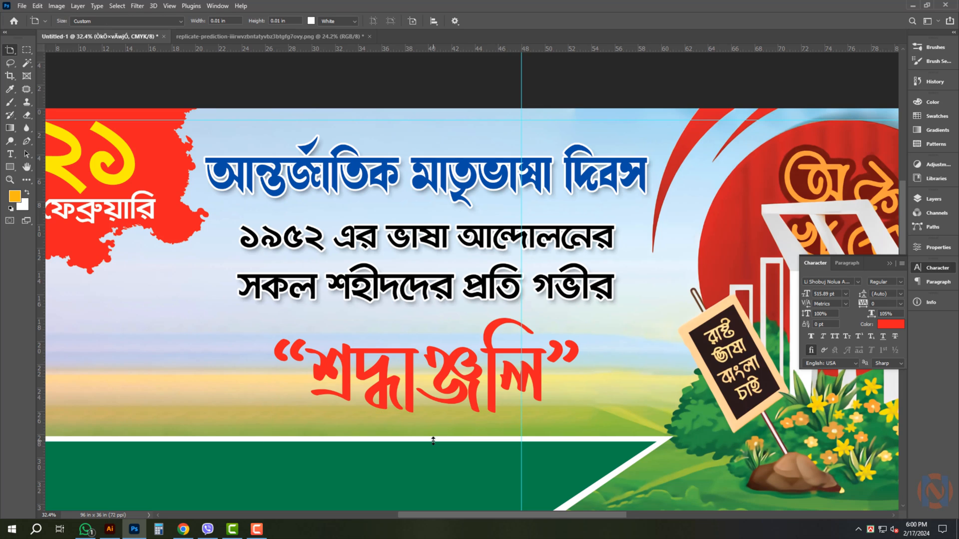
{"action": "key", "text": "shift+Down"}
{"action": "key", "text": "shift+Down"}
Undo the underline on the blue heading and nudge the heading slightly up
{"action": "left_click", "coordinate": [940, 204]}
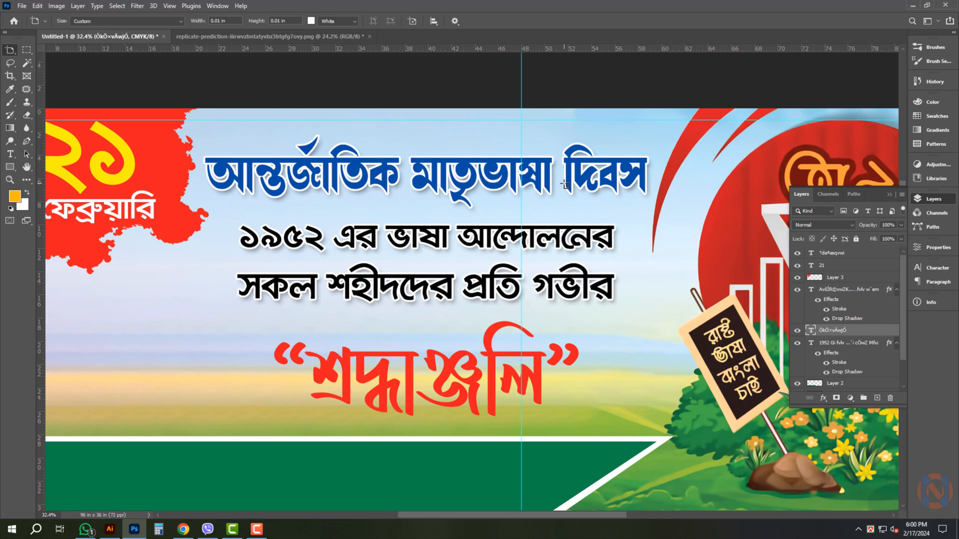
{"action": "left_click", "coordinate": [565, 185]}
{"action": "left_click", "coordinate": [5, 51]}
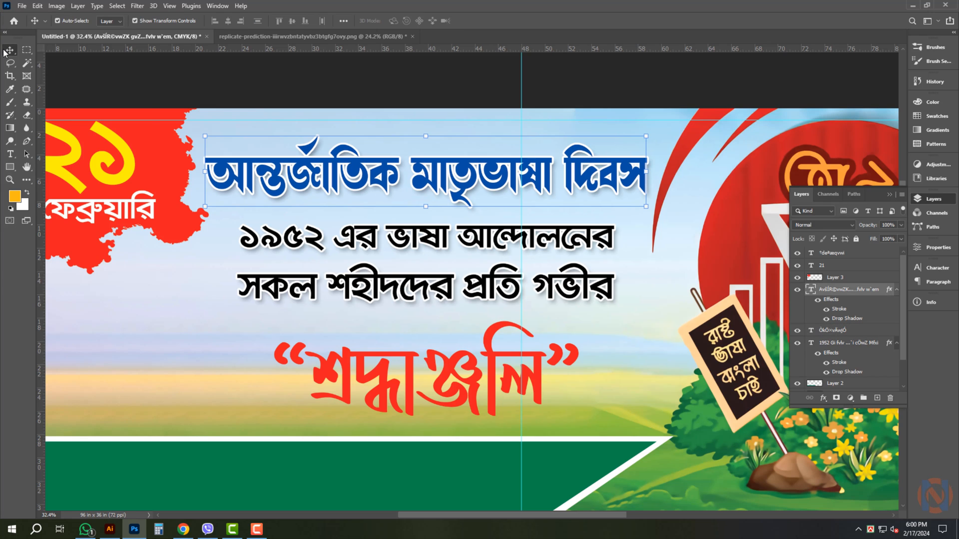
{"action": "left_click", "coordinate": [938, 269]}
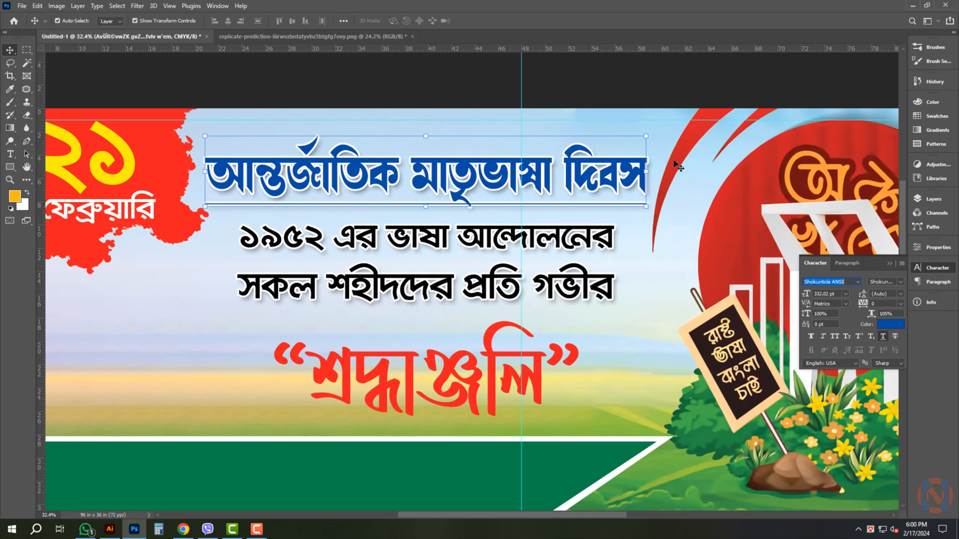
{"action": "key", "text": "ctrl+z"}
{"action": "key", "text": "ctrl+z"}
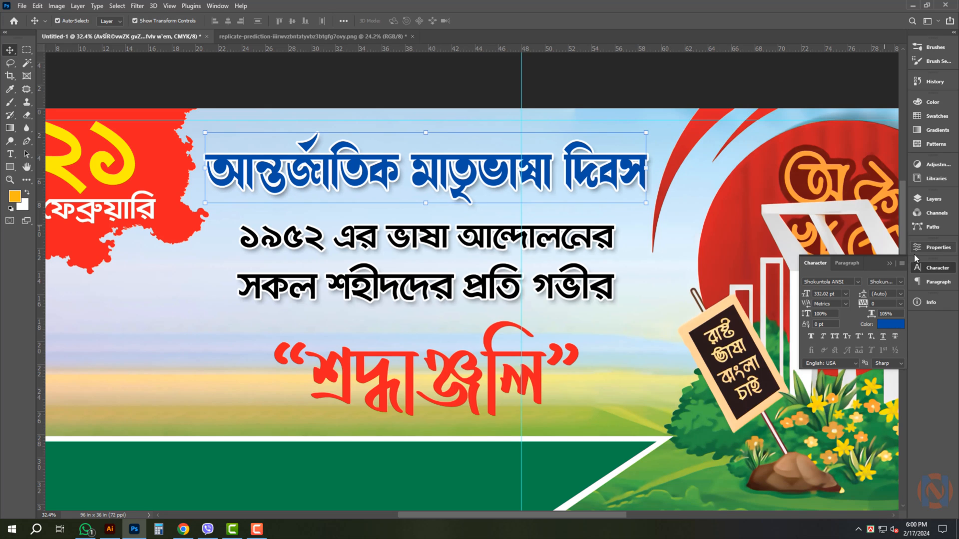
Copy the layer style of the blue heading onto the "শ্রদ্ধাঞ্জলি" text layer
{"action": "left_click", "coordinate": [933, 199]}
{"action": "right_click", "coordinate": [874, 296]}
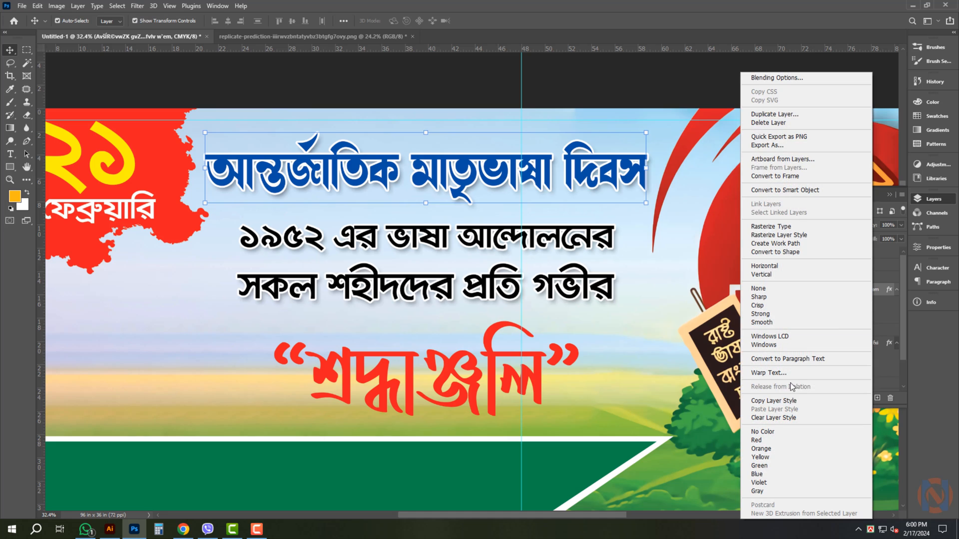
{"action": "left_click", "coordinate": [775, 398]}
{"action": "left_click", "coordinate": [846, 330]}
{"action": "right_click", "coordinate": [847, 331]}
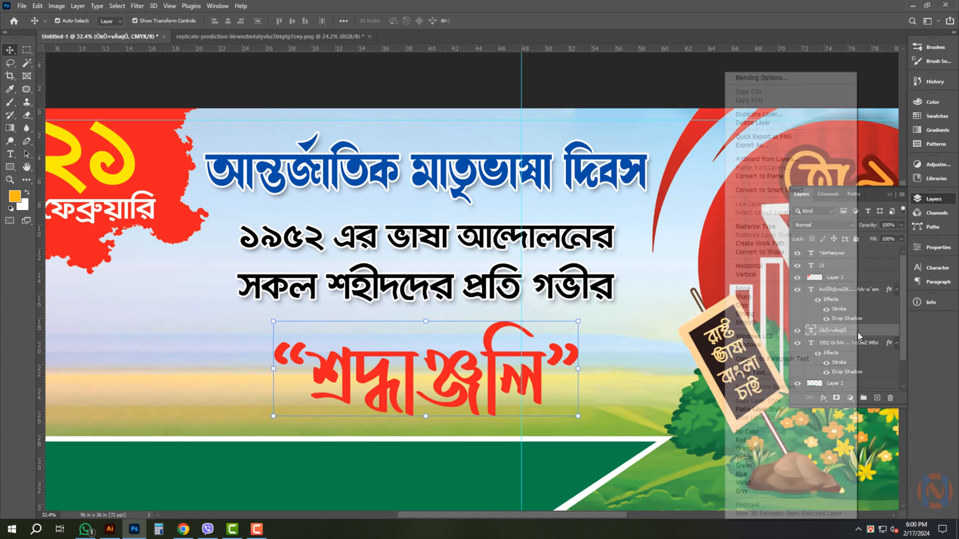
{"action": "left_click", "coordinate": [750, 405]}
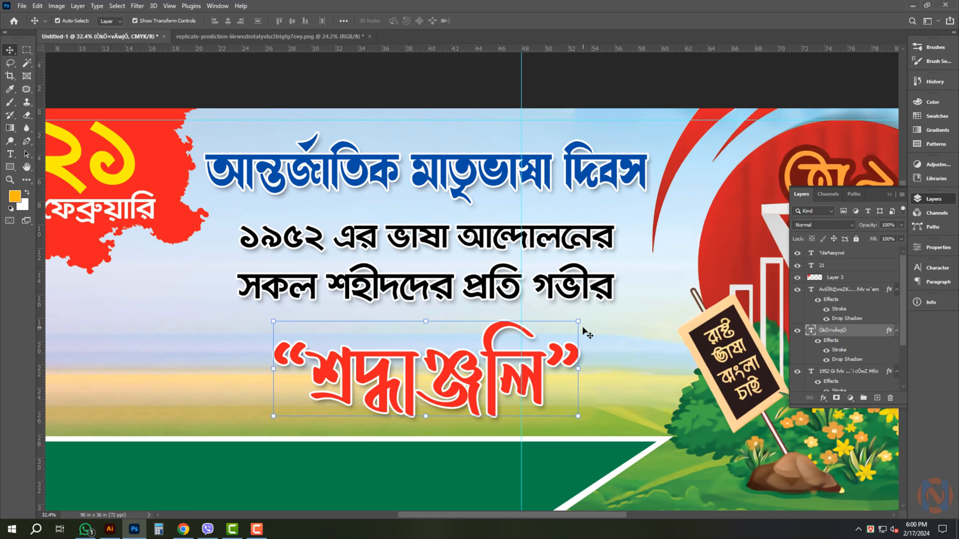
Set the two-line text's drop shadow color to orange with CMYK values 0, 50, 100, 0
{"action": "scroll", "coordinate": [886, 368], "scroll_direction": "down", "scroll_amount": 1}
{"action": "left_click", "coordinate": [886, 368]}
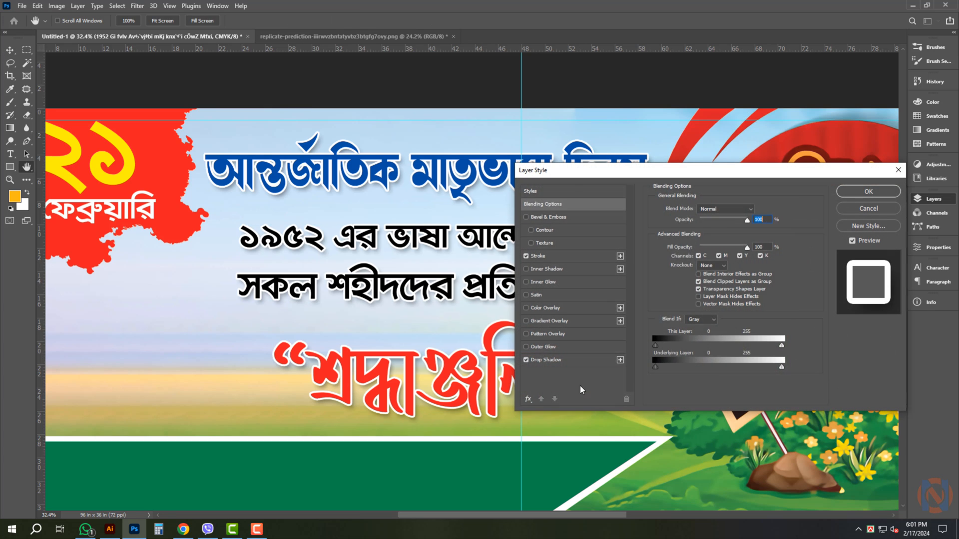
{"action": "left_click", "coordinate": [582, 362]}
{"action": "left_click", "coordinate": [757, 210]}
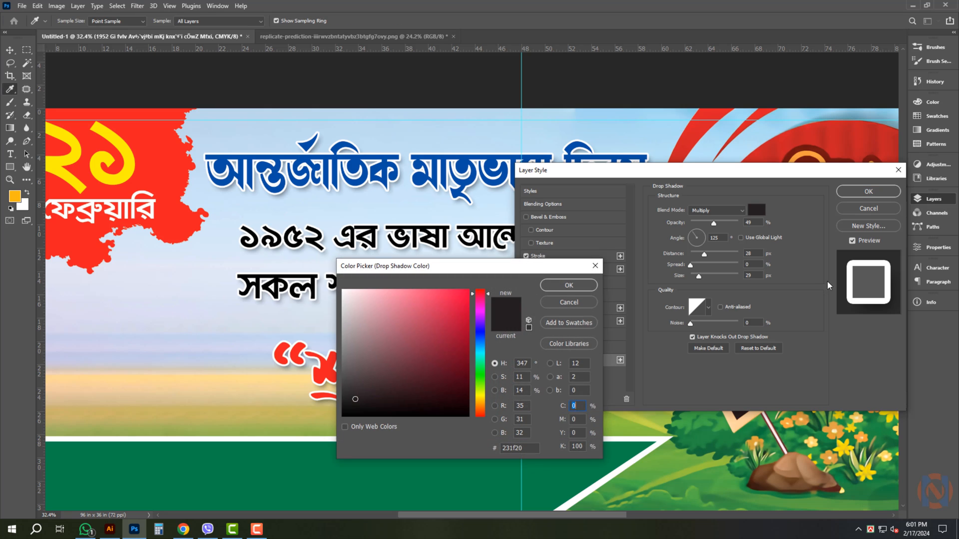
{"action": "type", "text": "50"}
{"action": "key", "text": "Tab"}
{"action": "type", "text": "1"}
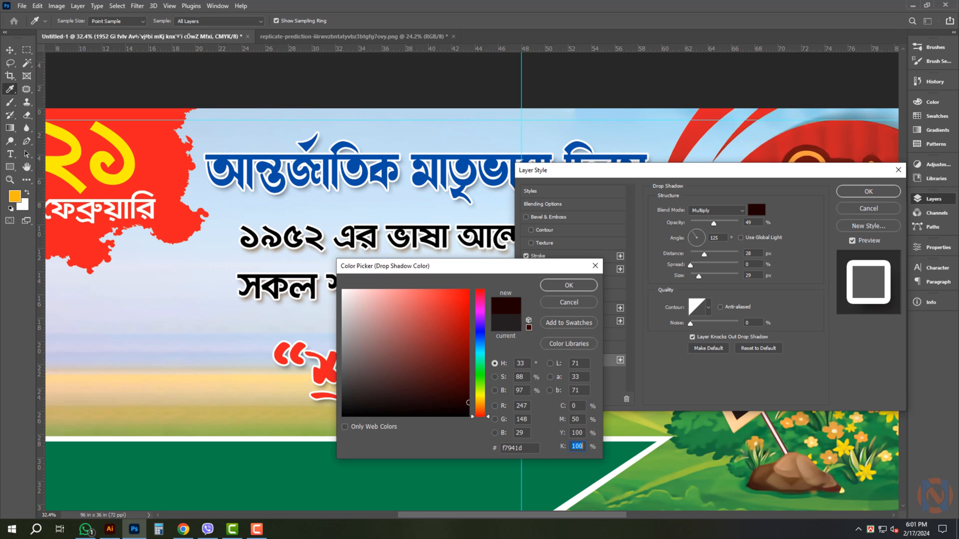
{"action": "key", "text": "Return"}
Set the two-line text's drop shadow to Normal blend mode with 100% opacity
{"action": "left_click", "coordinate": [718, 212]}
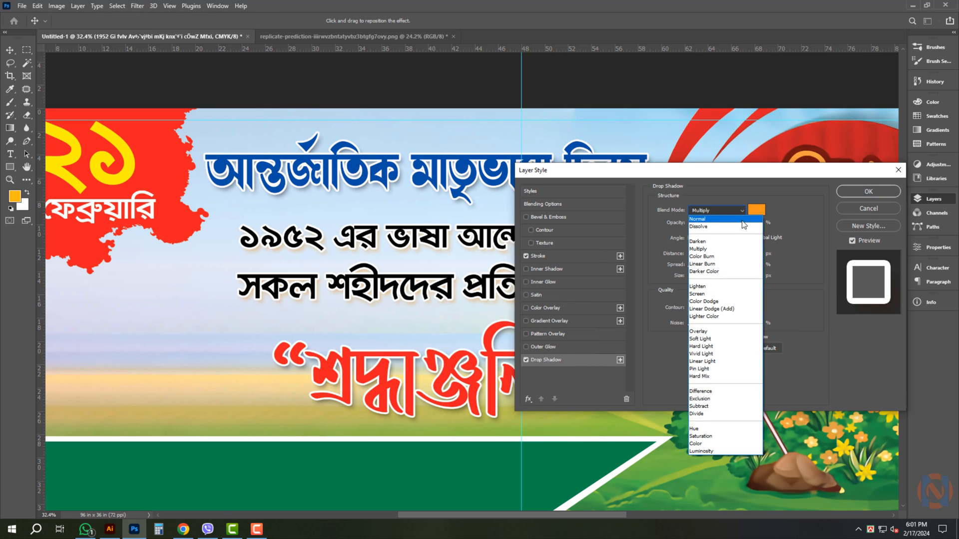
{"action": "left_click", "coordinate": [741, 220]}
{"action": "left_click_drag", "start_coordinate": [714, 222], "coordinate": [843, 241]}
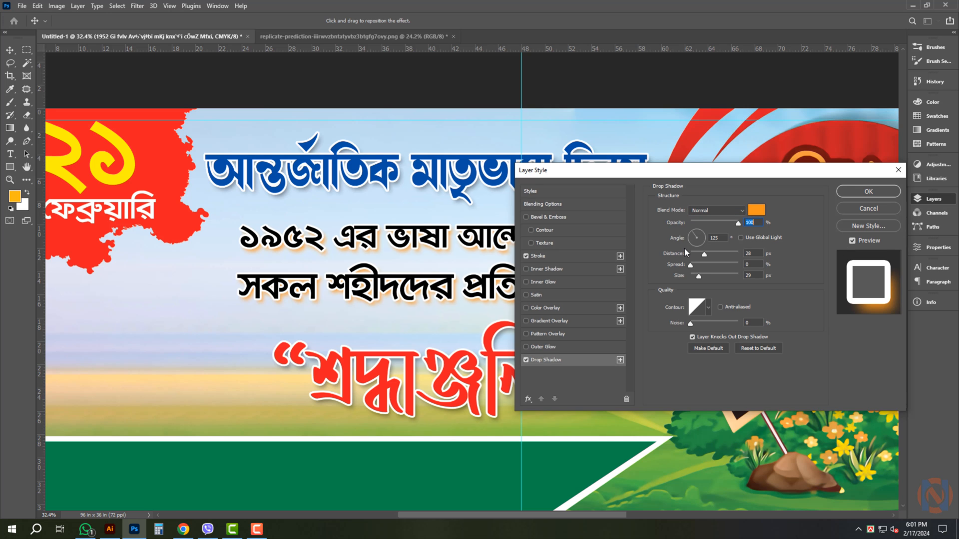
{"action": "key", "text": "Return"}
Duplicate the white "ফেব্রুয়ারি" text and place the copy inside the green footer
{"action": "key", "text": "ctrl+0"}
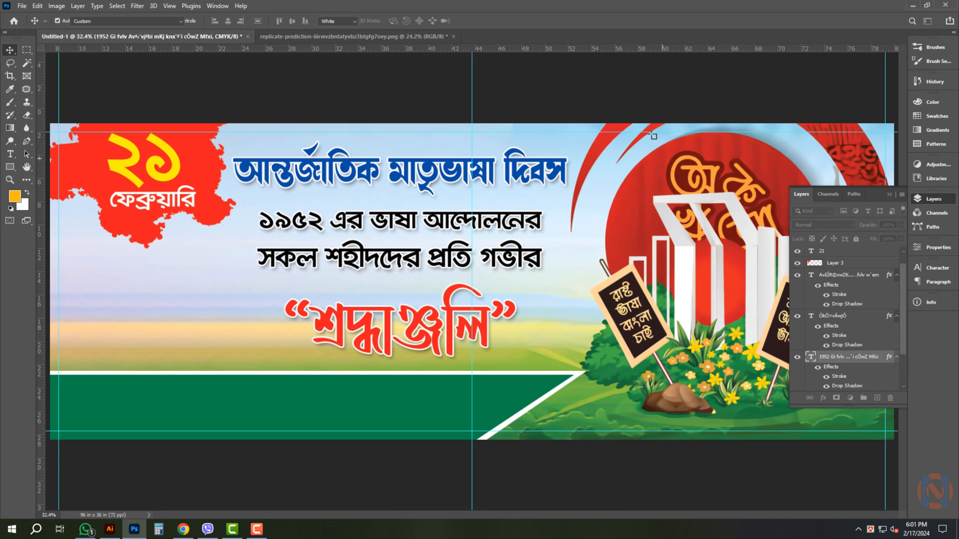
{"action": "left_click", "coordinate": [645, 113]}
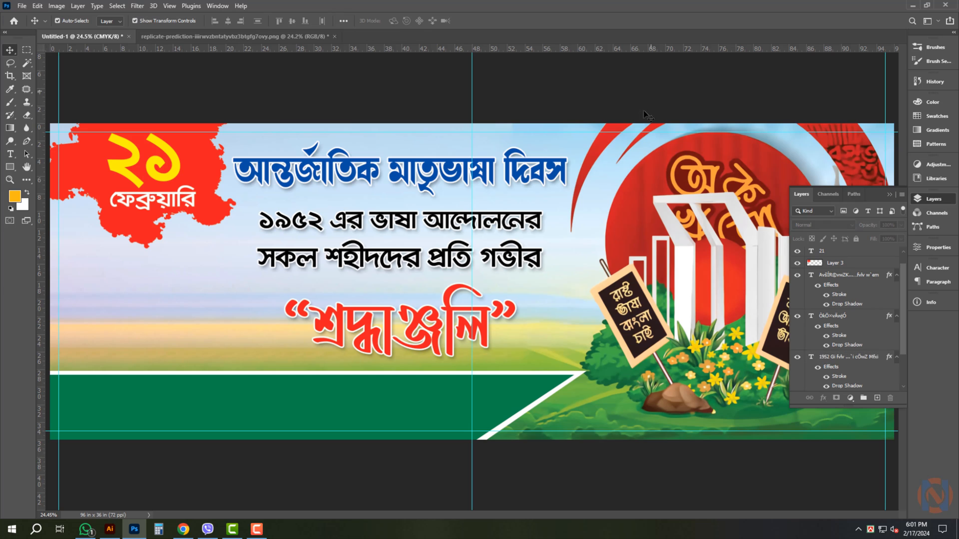
{"action": "left_click_drag", "start_coordinate": [163, 209], "coordinate": [243, 418]}
Replace the copied footer text with "আপনার প্রতিষ্ঠানের নাম" and commit the edit
{"action": "key", "text": "t"}
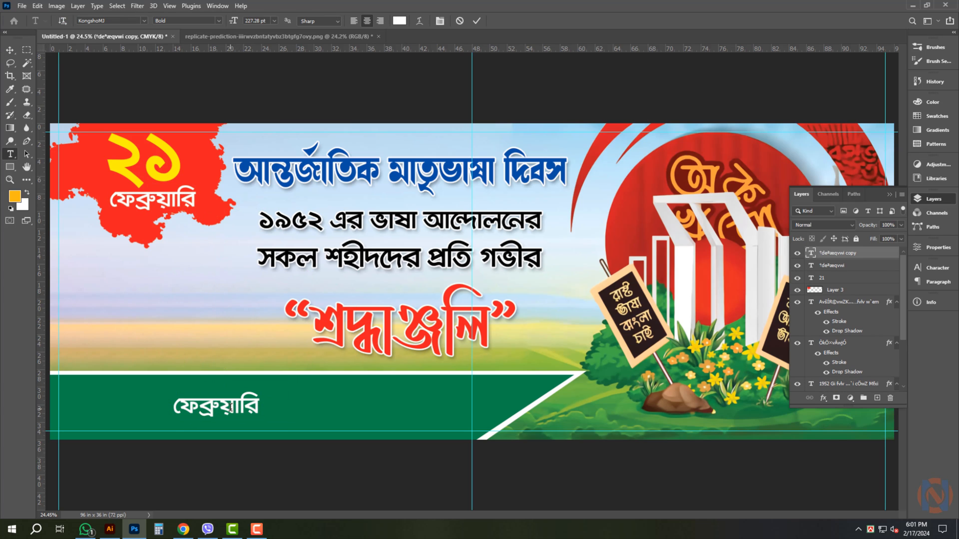
{"action": "double_click", "coordinate": [230, 408]}
{"action": "type", "text": "Av"}
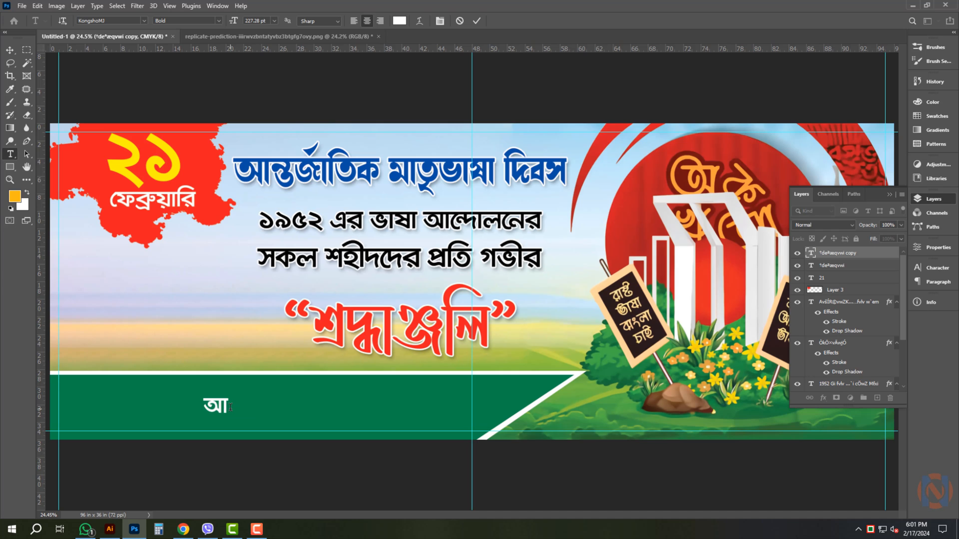
{"action": "type", "text": "cbvi c"}
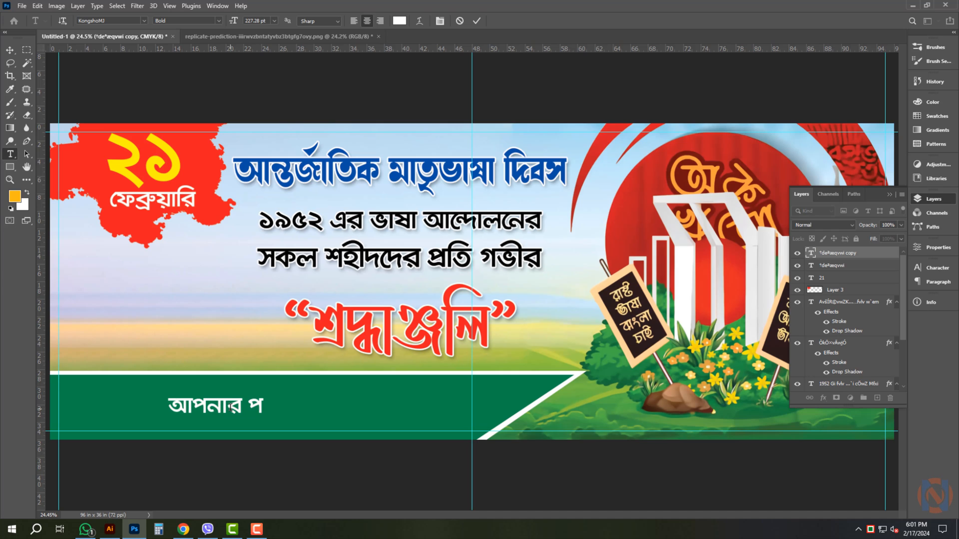
{"action": "type", "text": "ÖwZô"}
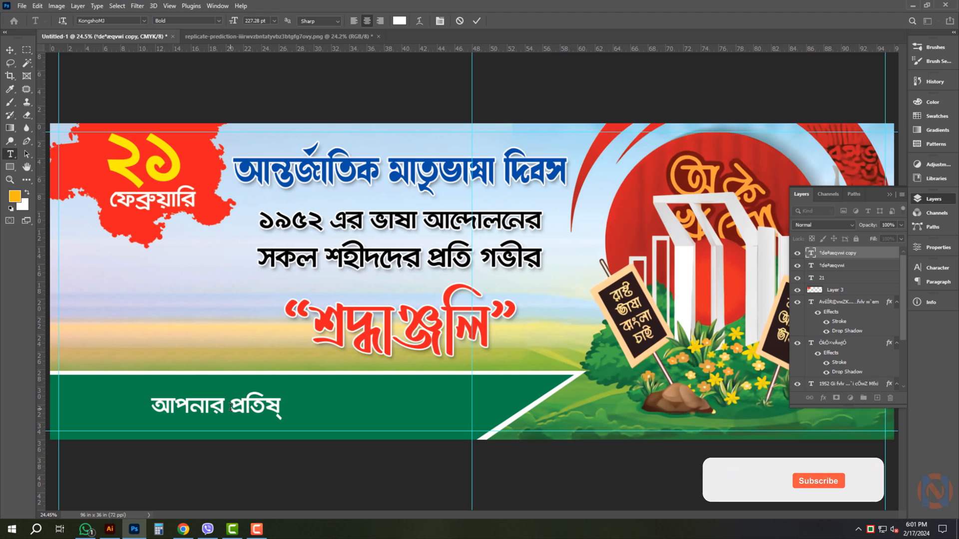
{"action": "type", "text": "v‡bi bg"}
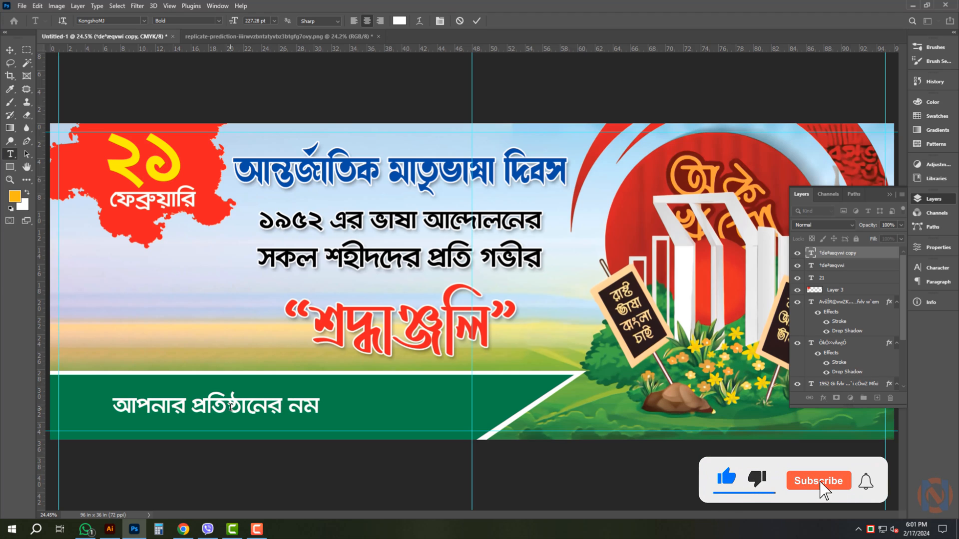
{"action": "key", "text": "BackSpace"}
{"action": "type", "text": "g"}
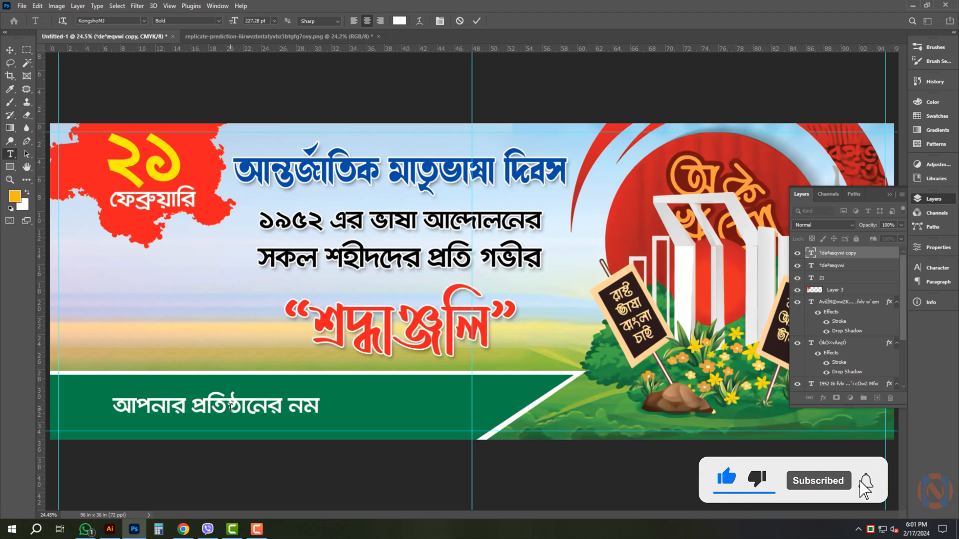
{"action": "key", "text": "BackSpace"}
{"action": "type", "text": "vg"}
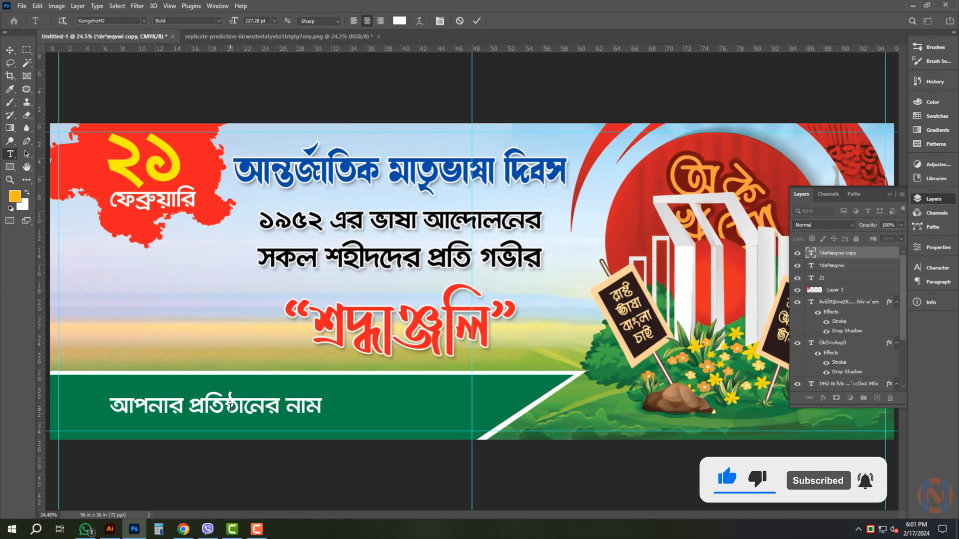
{"action": "key", "text": "ctrl+Return"}
{"action": "key", "text": "v"}
Deselect the footer text with the Move tool and hide all panels around the canvas
{"action": "key", "text": "i"}
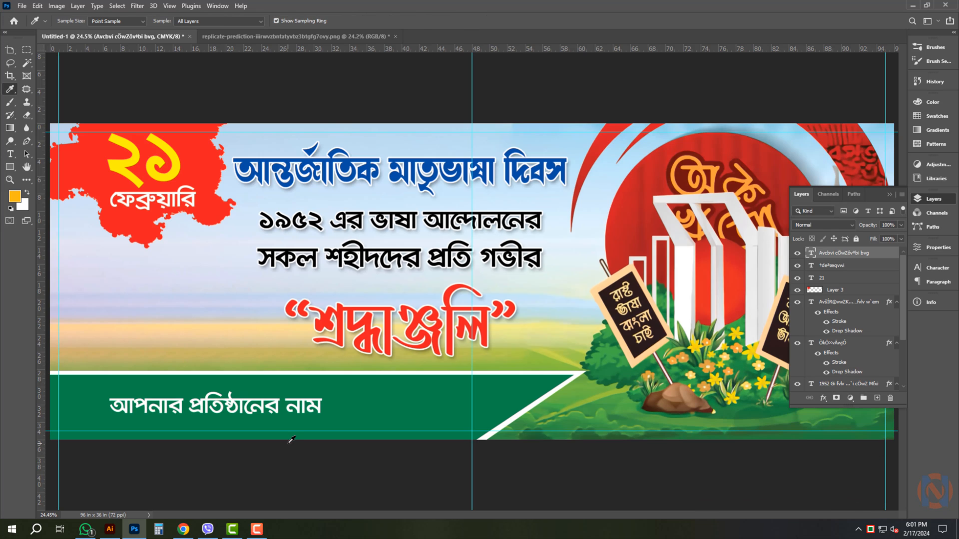
{"action": "left_click", "coordinate": [10, 50]}
{"action": "left_click", "coordinate": [37, 50]}
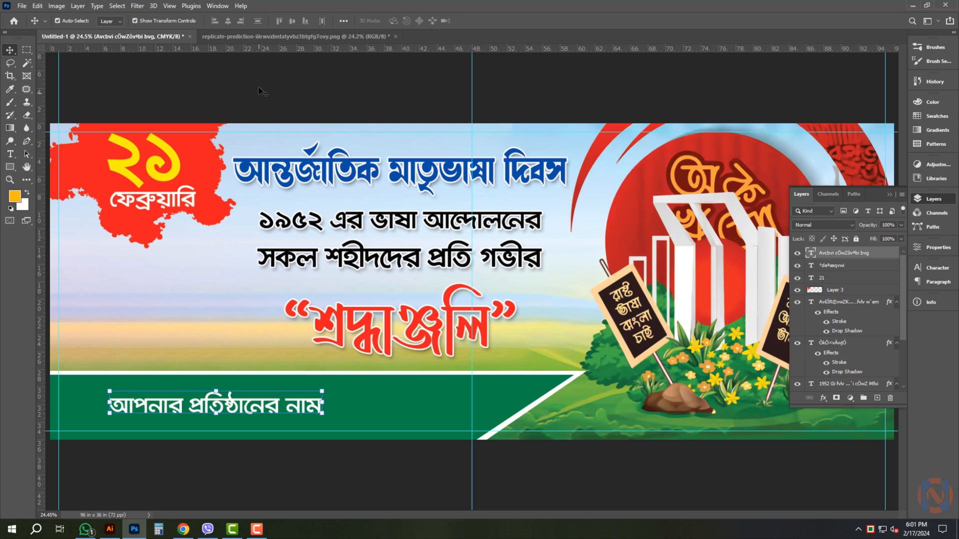
{"action": "left_click", "coordinate": [259, 88], "text": "ctrl"}
{"action": "key", "text": "Tab"}
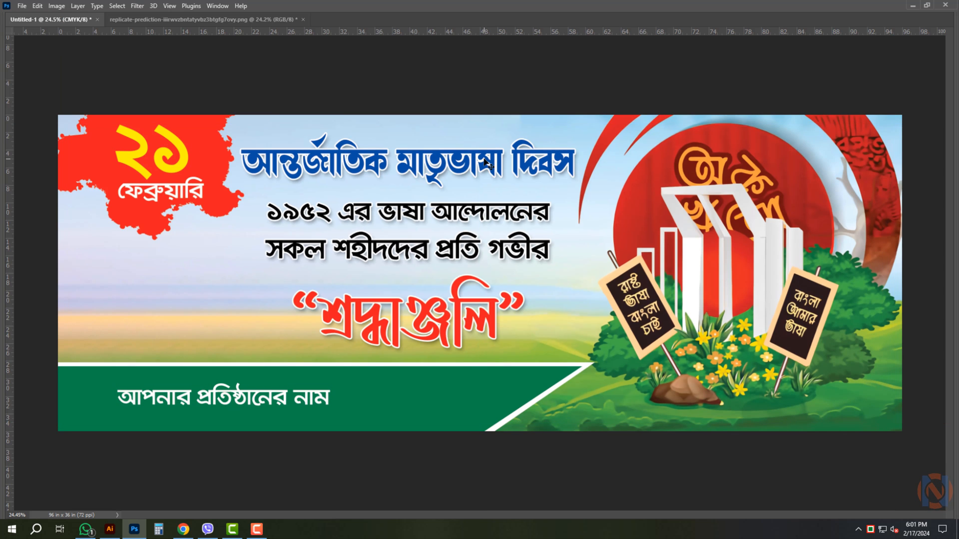
Switch to Illustrator and cut the grey statue group image from the 21 february poster design file
{"action": "left_click", "coordinate": [109, 529]}
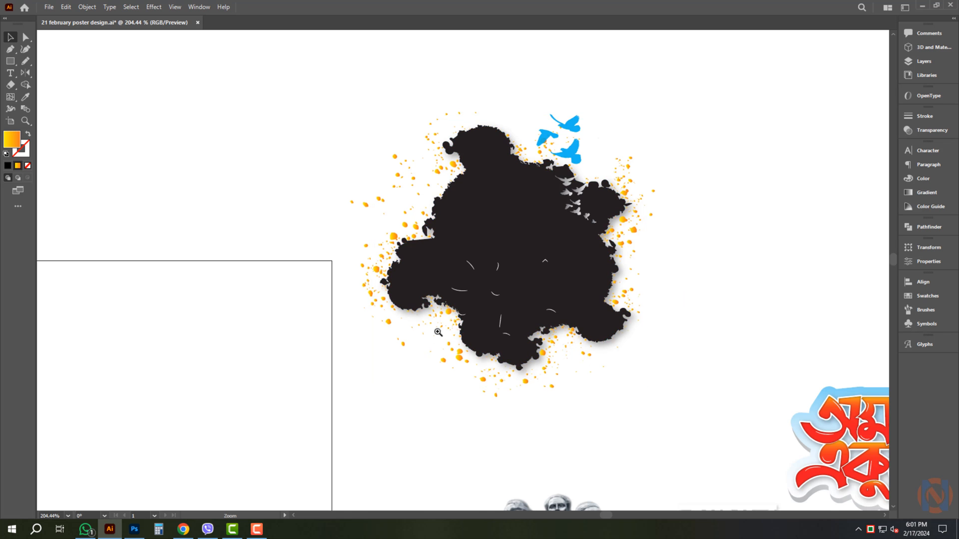
{"action": "left_click_drag", "start_coordinate": [455, 333], "coordinate": [344, 333]}
{"action": "left_click_drag", "start_coordinate": [562, 509], "coordinate": [458, 385]}
{"action": "left_click_drag", "start_coordinate": [403, 347], "coordinate": [467, 370]}
{"action": "left_click", "coordinate": [364, 282]}
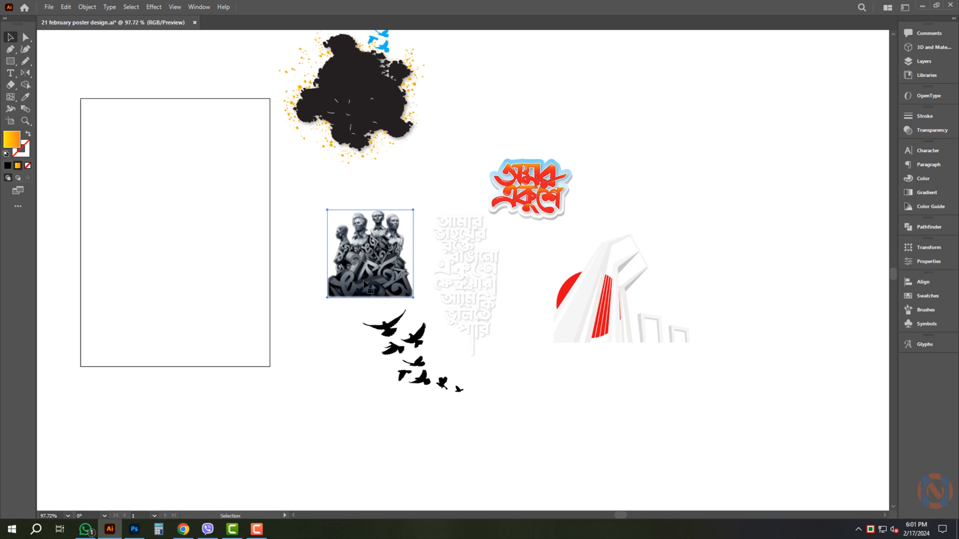
{"action": "key", "text": "ctrl+x"}
Paste the statue image into the Photoshop banner and enlarge it at the left edge, between the red splash and the green footer
{"action": "left_click", "coordinate": [134, 529]}
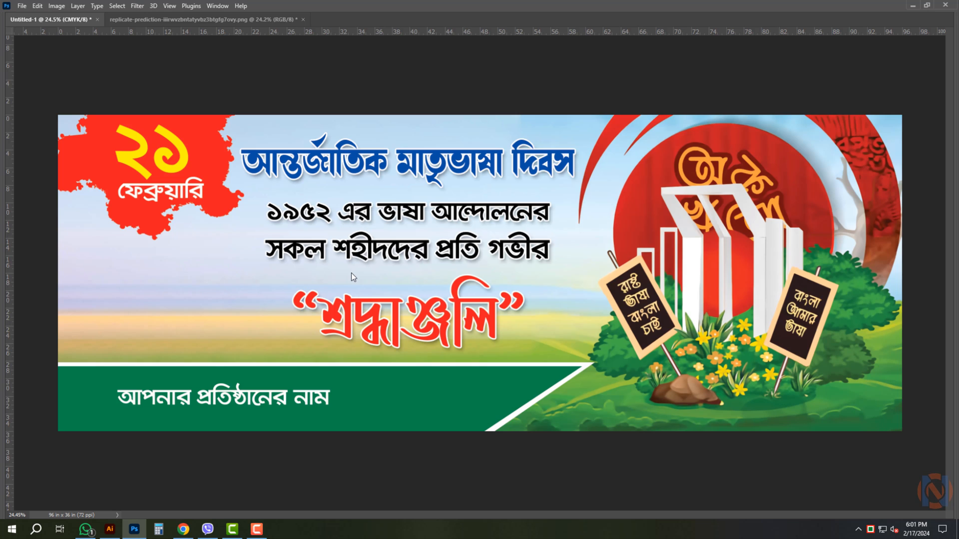
{"action": "key", "text": "ctrl+v"}
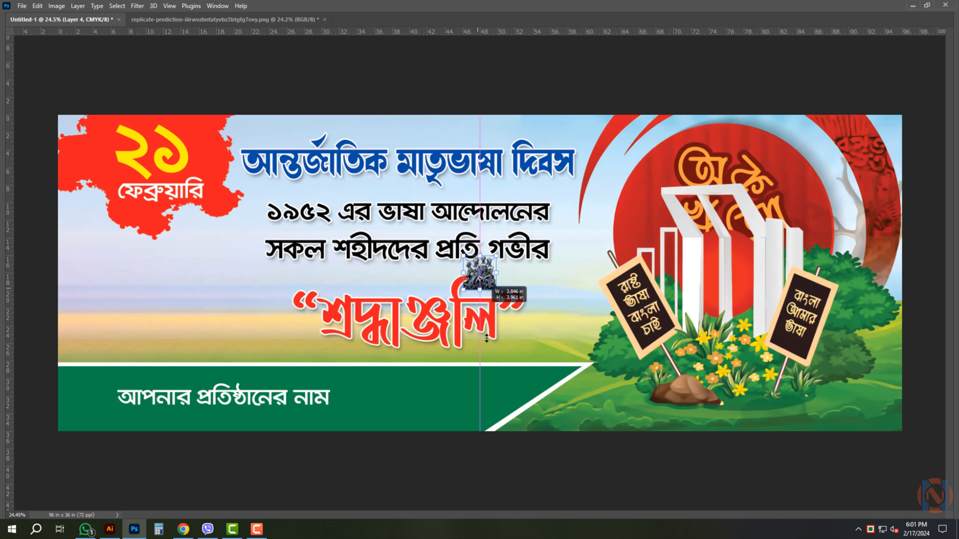
{"action": "left_click_drag", "start_coordinate": [486, 339], "coordinate": [130, 348]}
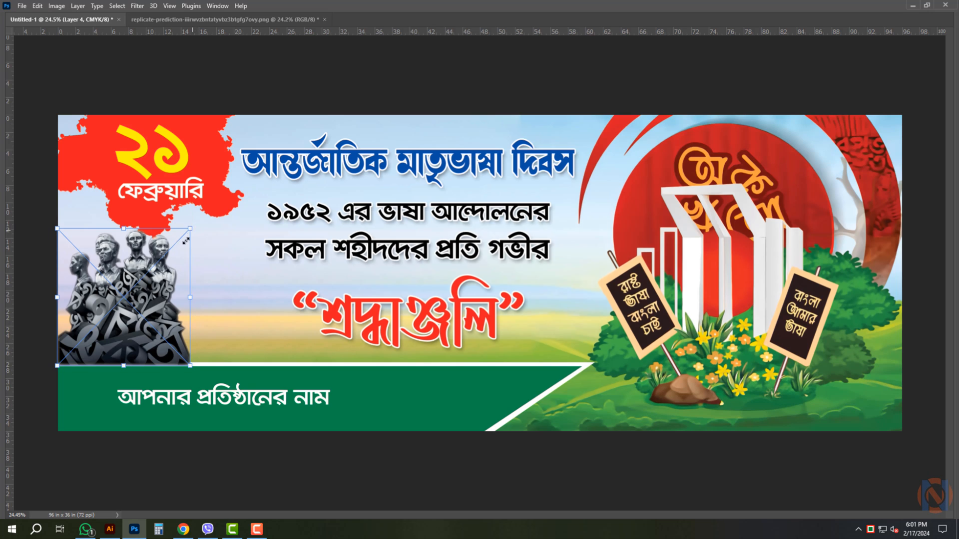
{"action": "left_click_drag", "start_coordinate": [186, 241], "coordinate": [208, 226]}
{"action": "key", "text": "Return"}
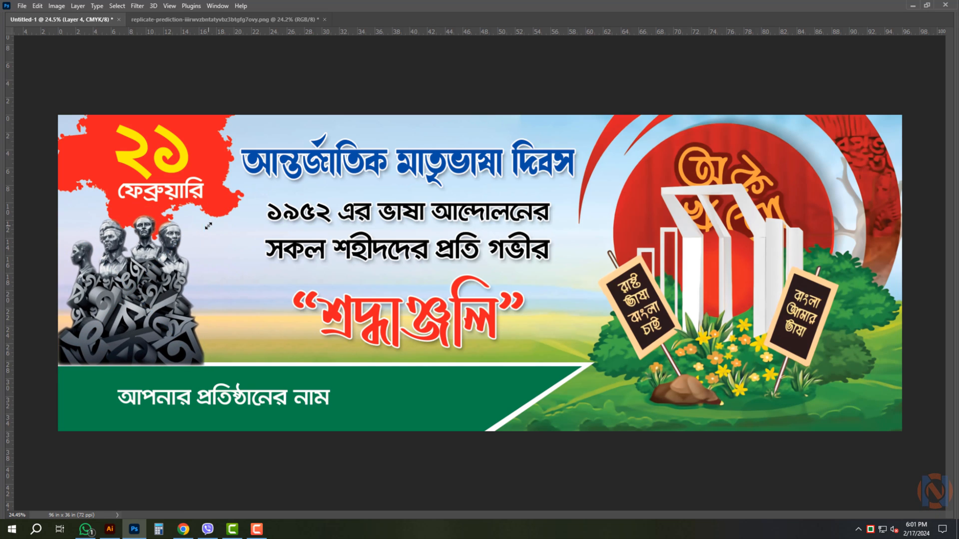
Select the green footer shape with its text and bring both in front of the statue image
{"action": "key", "text": "ctrl+n"}
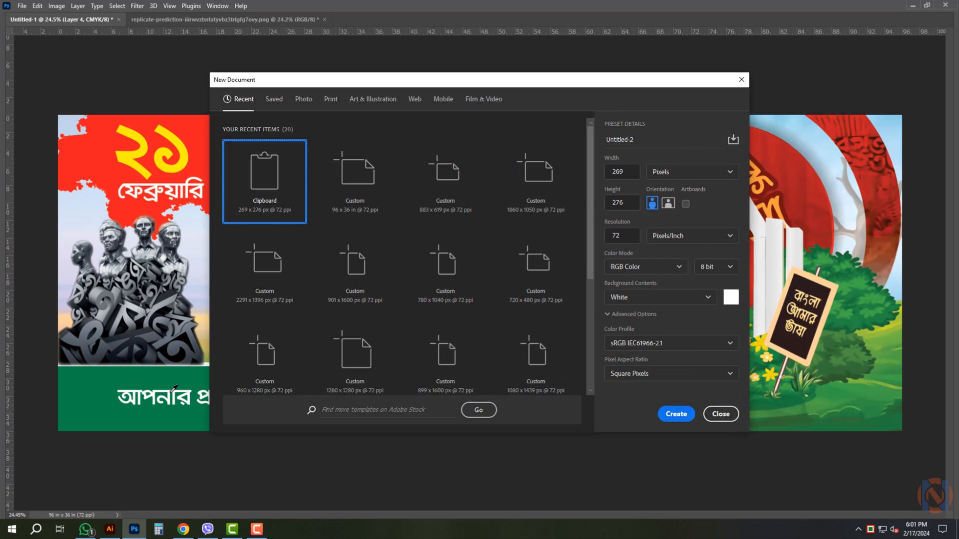
{"action": "key", "text": "Escape"}
{"action": "key", "text": "v"}
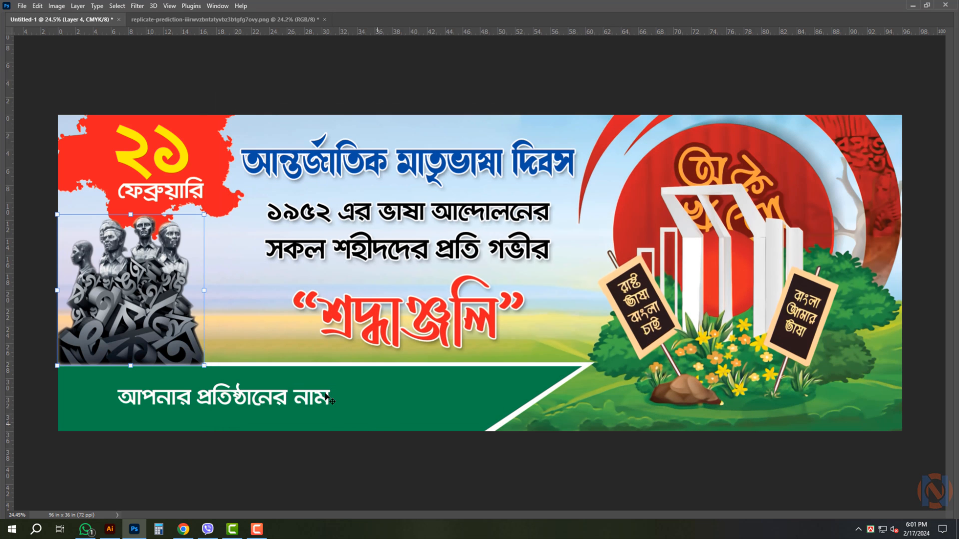
{"action": "left_click", "coordinate": [587, 364]}
{"action": "left_click", "coordinate": [583, 365]}
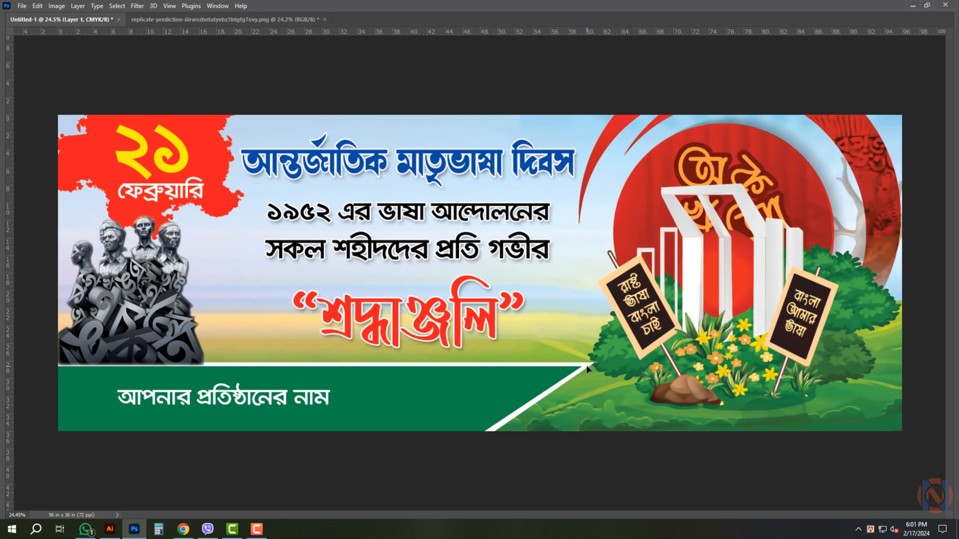
{"action": "left_click", "coordinate": [280, 403], "text": "shift"}
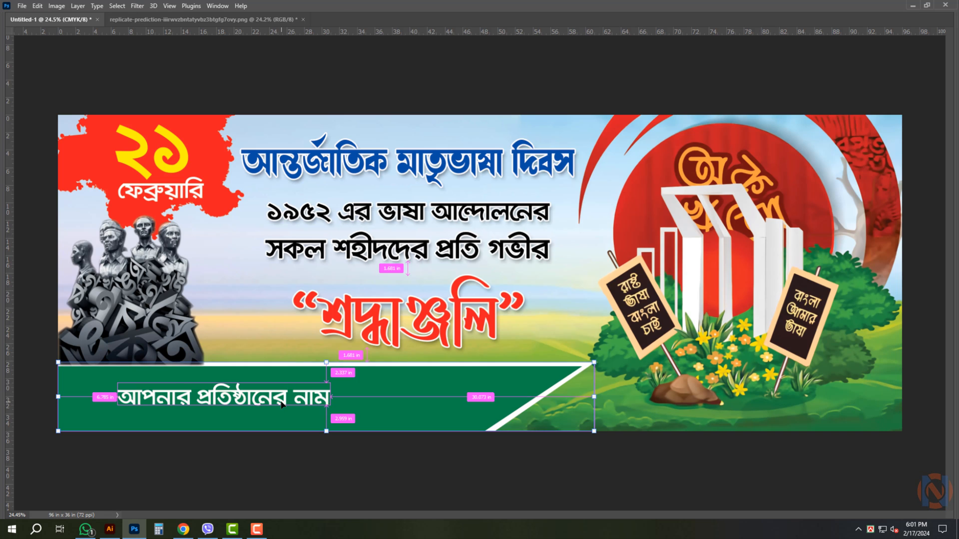
{"action": "left_click", "coordinate": [349, 465]}
{"action": "key", "text": "ctrl+0"}
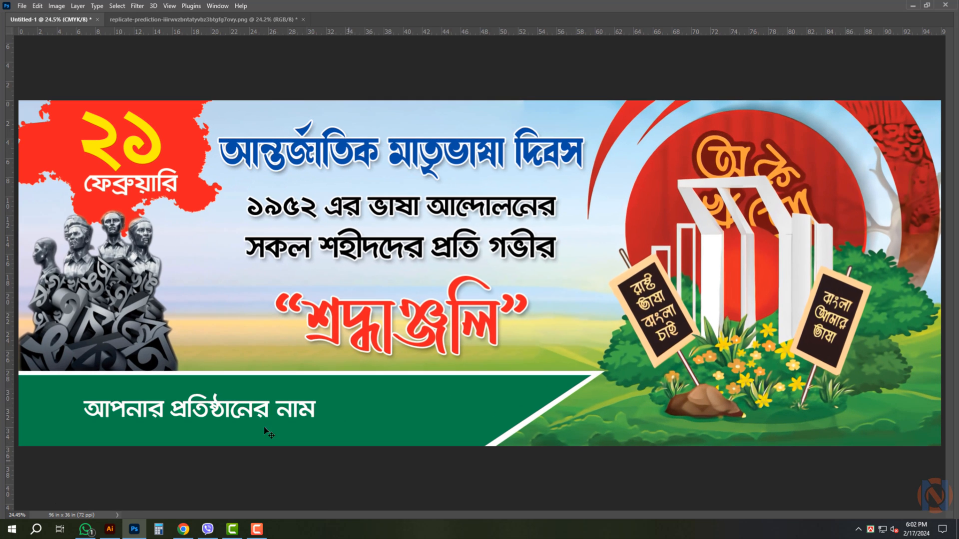
Move the statue image slightly down so its base tucks behind the footer's white edge, and deselect it
{"action": "left_click", "coordinate": [164, 363]}
{"action": "left_click_drag", "start_coordinate": [182, 378], "coordinate": [184, 381]}
{"action": "key", "text": "ctrl+minus"}
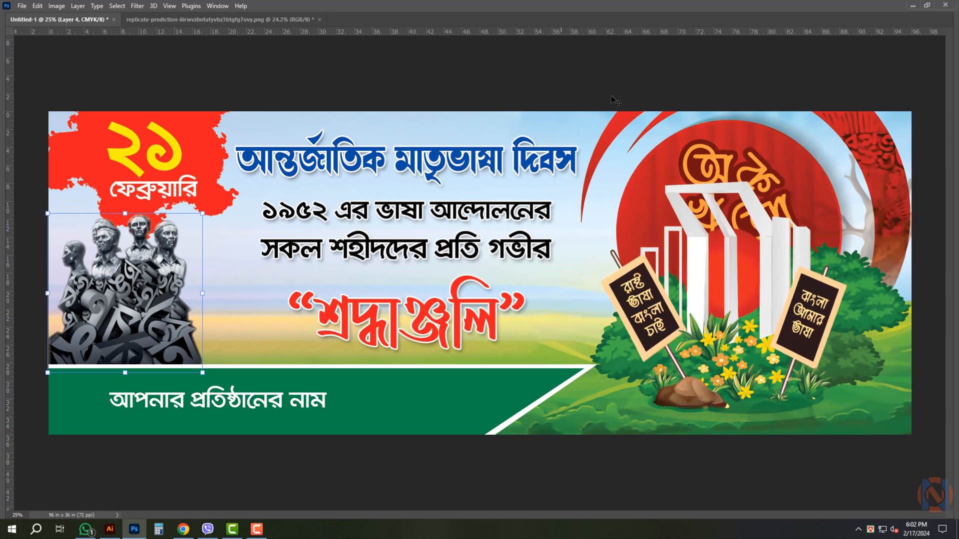
{"action": "left_click", "coordinate": [531, 88]}
Cut the white Bengali verse lettering from the Illustrator poster file and return to the Photoshop banner
{"action": "left_click", "coordinate": [110, 529]}
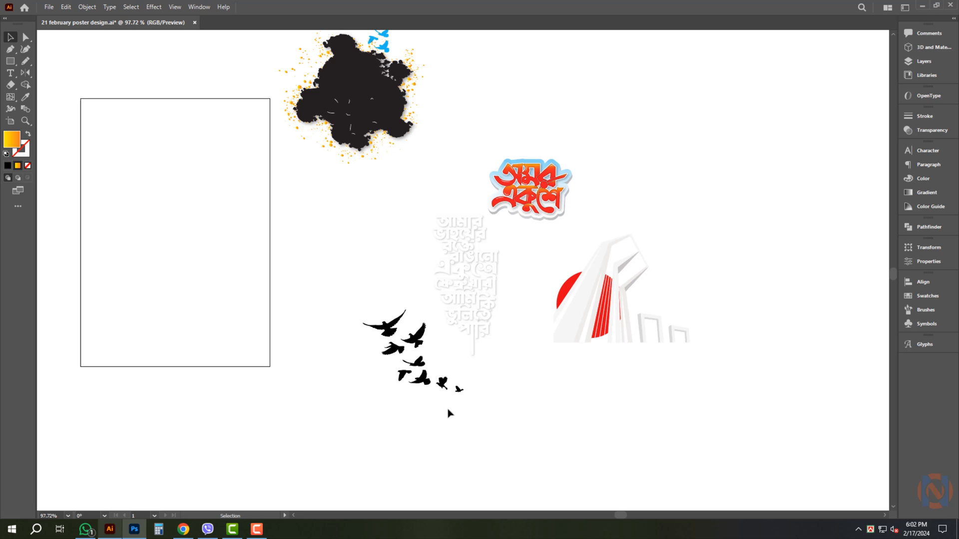
{"action": "left_click", "coordinate": [467, 279]}
{"action": "key", "text": "ctrl+x"}
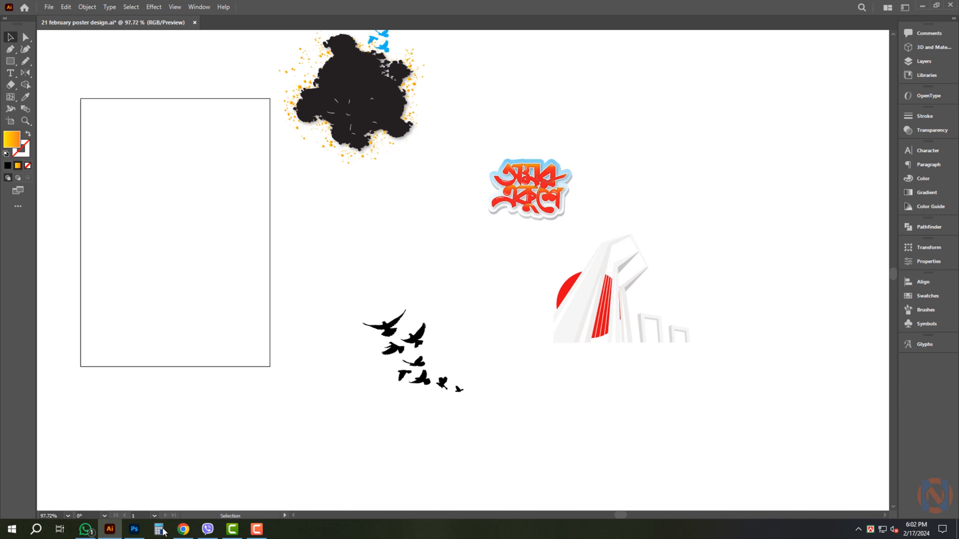
{"action": "left_click", "coordinate": [134, 529]}
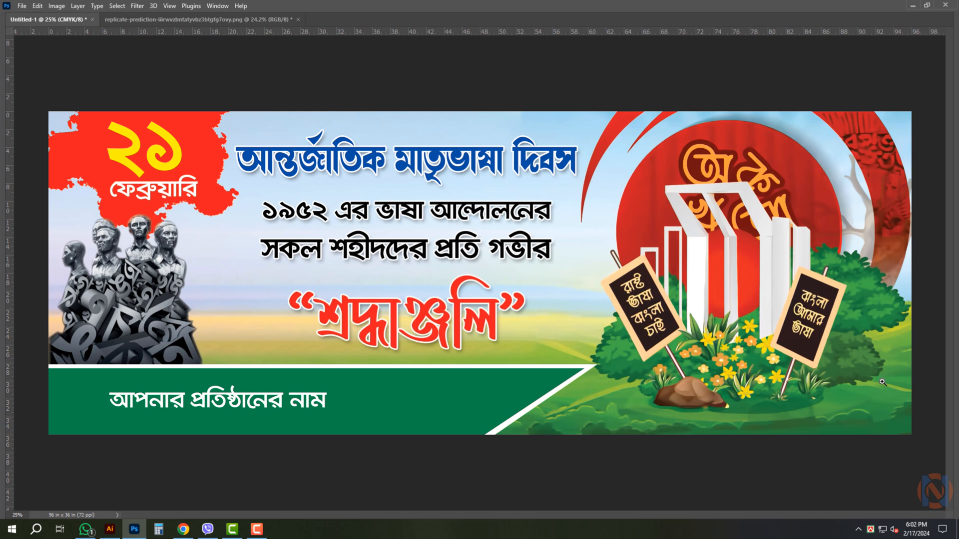
Try the white Bengali lettering at the banner's right side beside the monument, and delete it
{"action": "left_click_drag", "start_coordinate": [872, 378], "coordinate": [558, 319]}
{"action": "key", "text": "ctrl+v"}
{"action": "key", "text": "Return"}
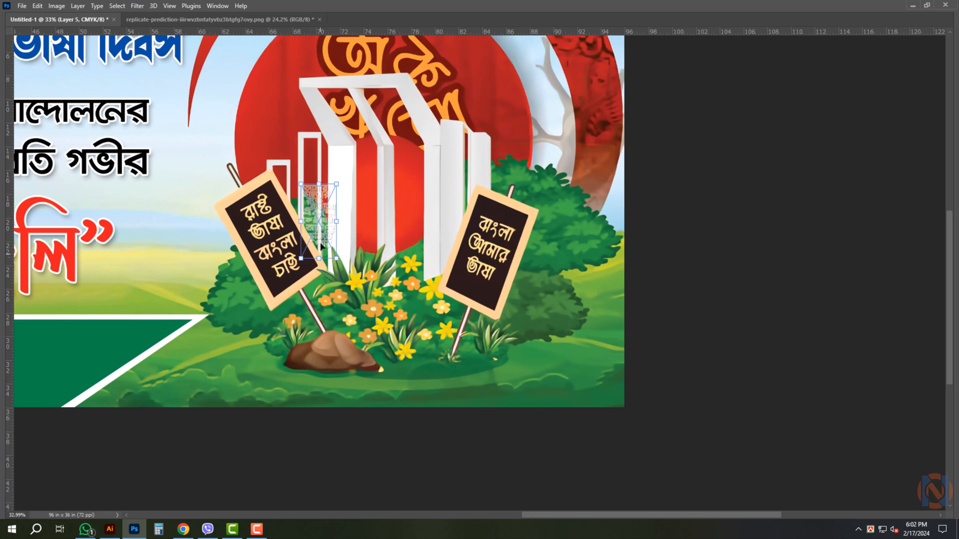
{"action": "left_click_drag", "start_coordinate": [321, 245], "coordinate": [590, 207]}
{"action": "left_click_drag", "start_coordinate": [571, 265], "coordinate": [569, 268]}
{"action": "key", "text": "Return"}
{"action": "key", "text": "Delete"}
{"action": "key", "text": "ctrl+0"}
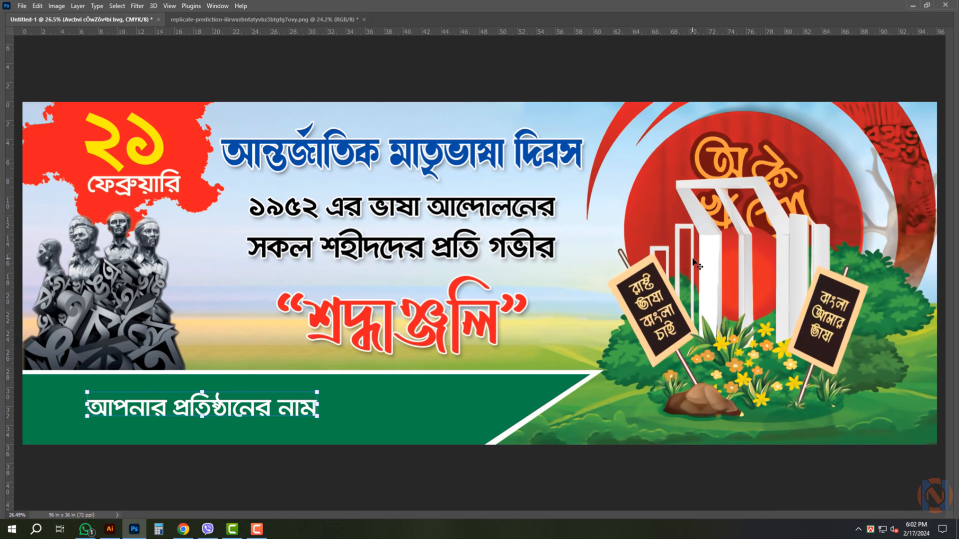
Cut the flock of black birds from the Illustrator poster file and paste it into the Photoshop banner
{"action": "left_click", "coordinate": [109, 529]}
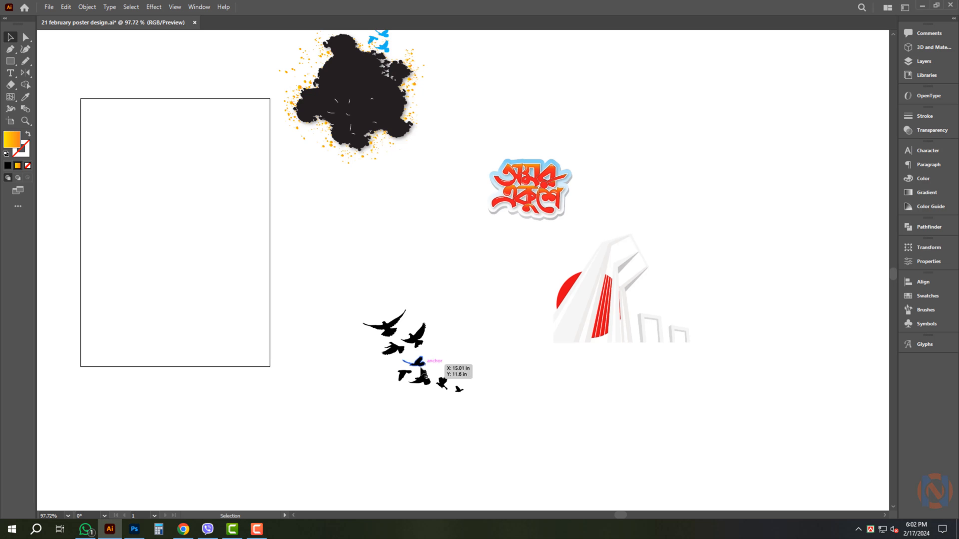
{"action": "left_click", "coordinate": [381, 321]}
{"action": "key", "text": "ctrl+x"}
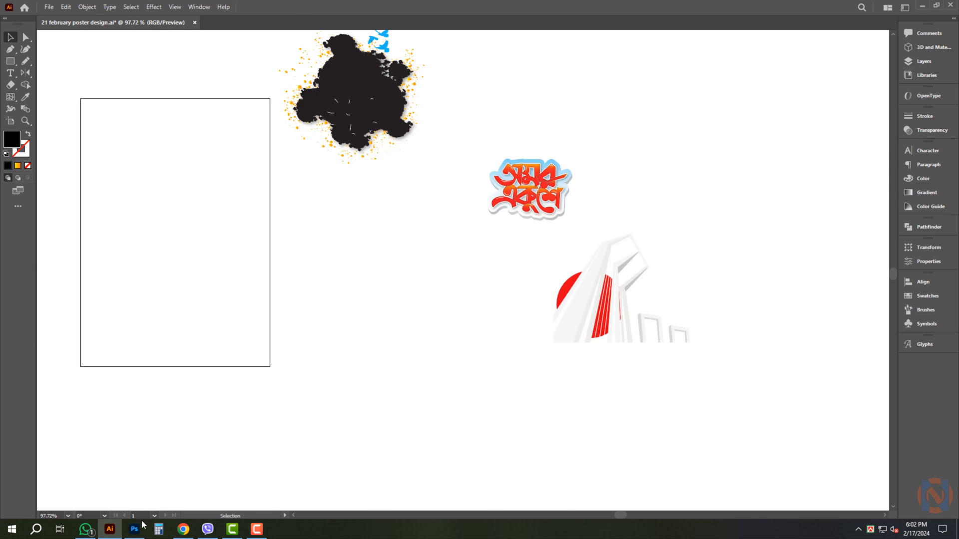
{"action": "left_click", "coordinate": [134, 529]}
{"action": "key", "text": "ctrl+v"}
{"action": "key", "text": "Return"}
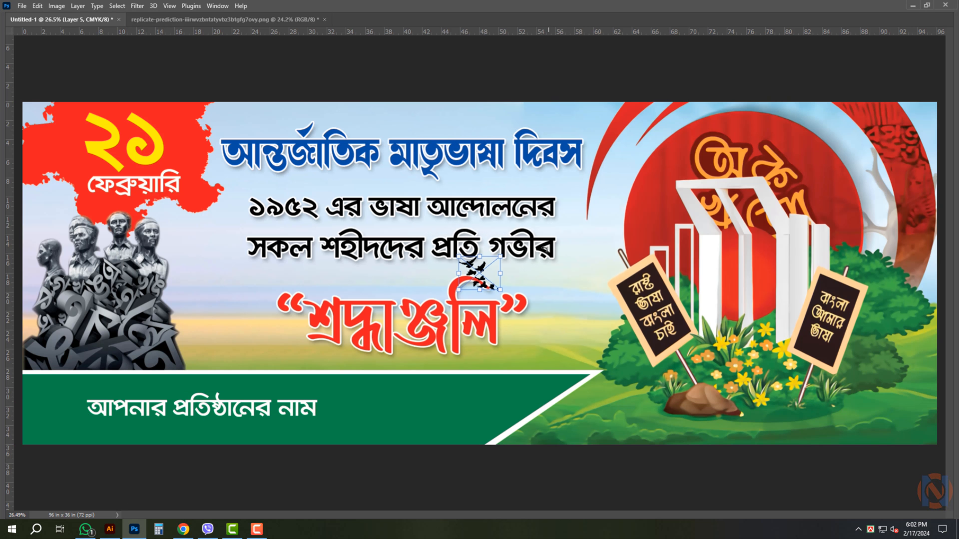
Enlarge the black birds and place them between the blue heading and the monument, over the red circle's left edge
{"action": "left_click_drag", "start_coordinate": [502, 291], "coordinate": [681, 213]}
{"action": "left_click_drag", "start_coordinate": [609, 154], "coordinate": [595, 143]}
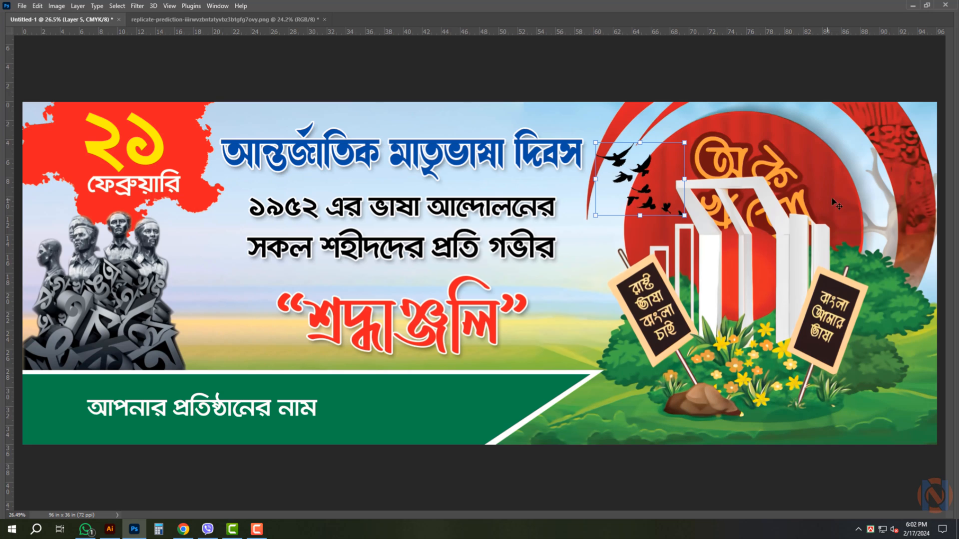
{"action": "left_click", "coordinate": [831, 68]}
Save the banner as "21 february poster design___ Pvc ___ 8' X 3'.tif", hide the rulers and fit the whole banner on screen
{"action": "key", "text": "ctrl+0"}
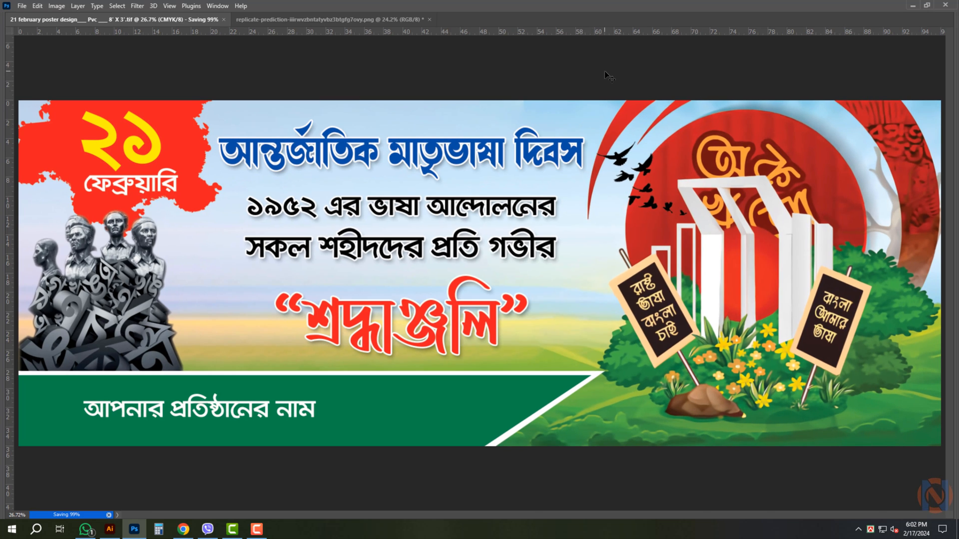
{"action": "key", "text": "ctrl+r"}
{"action": "key", "text": "ctrl+0"}
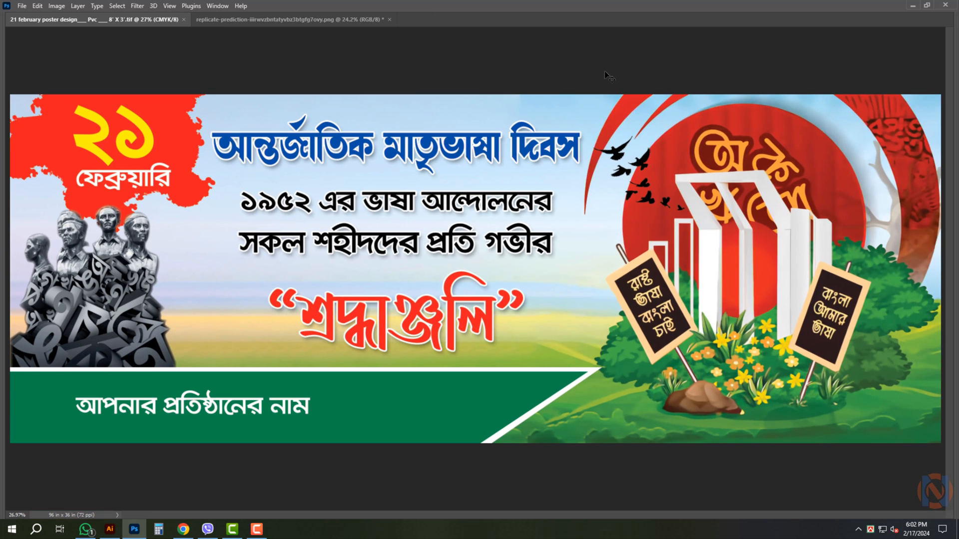